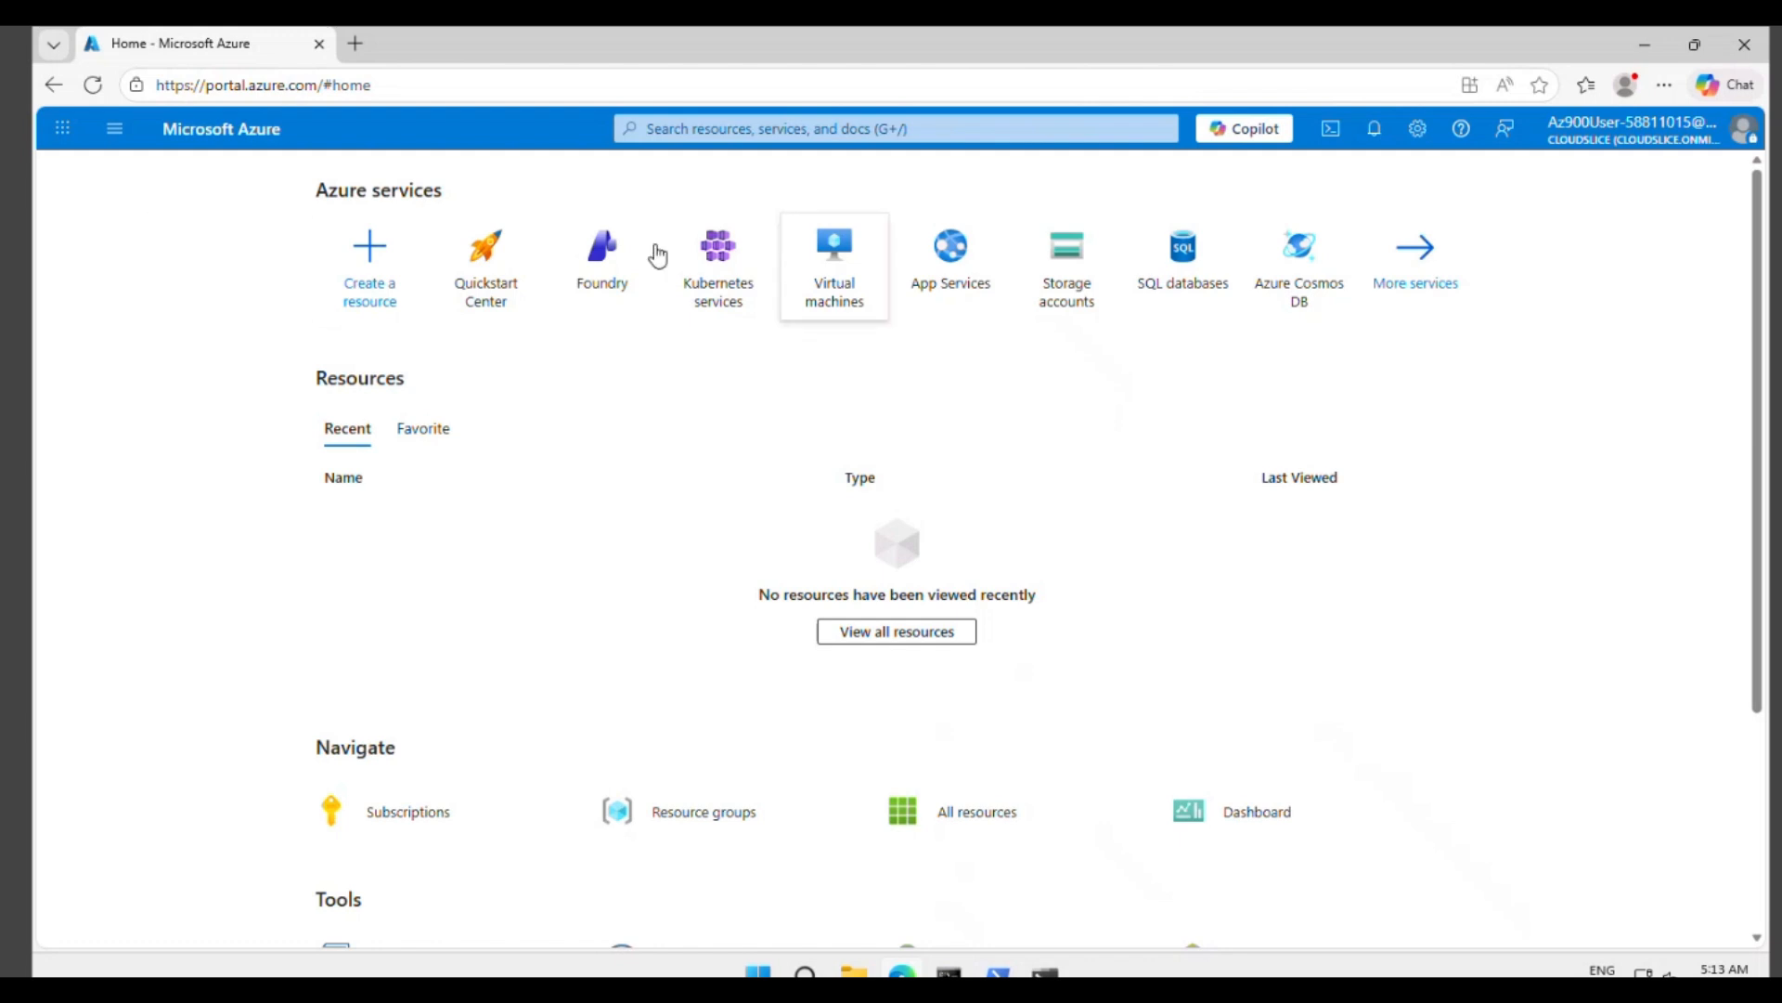
- Find the Virtual machines service by filtering the full list of services for "Virtual machines" and open it
{"action": "left_click", "coordinate": [115, 134]}
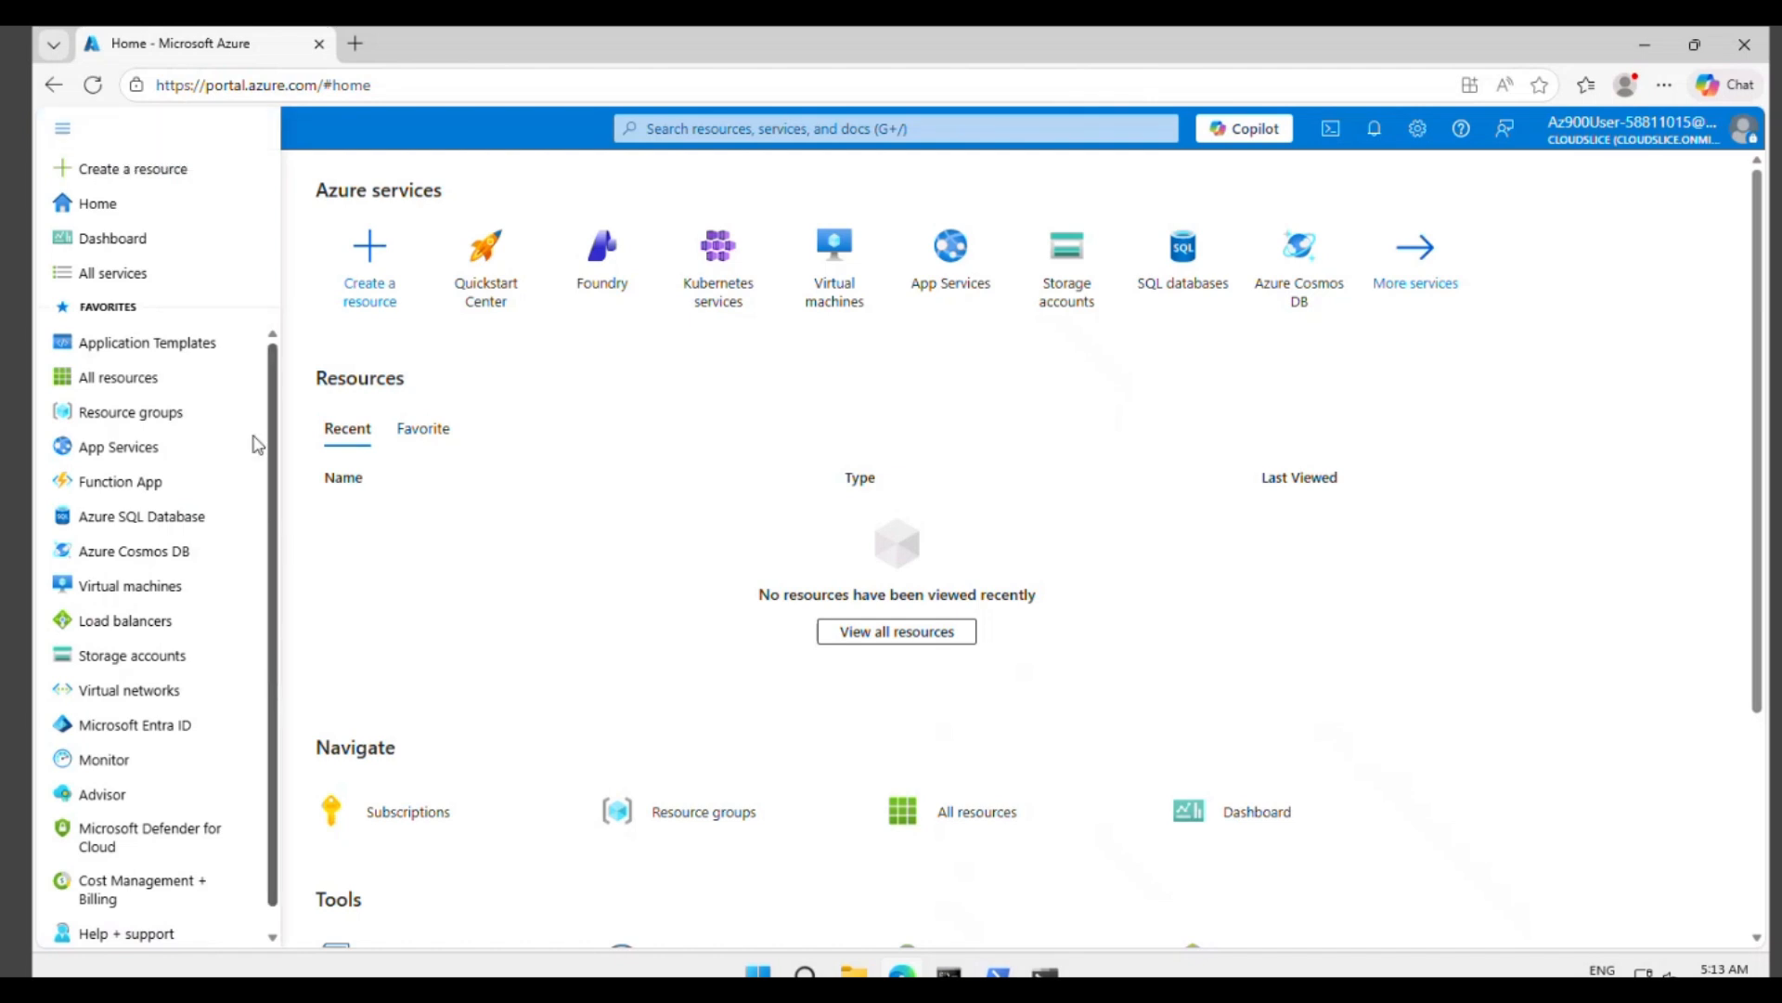
{"action": "left_click", "coordinate": [90, 275]}
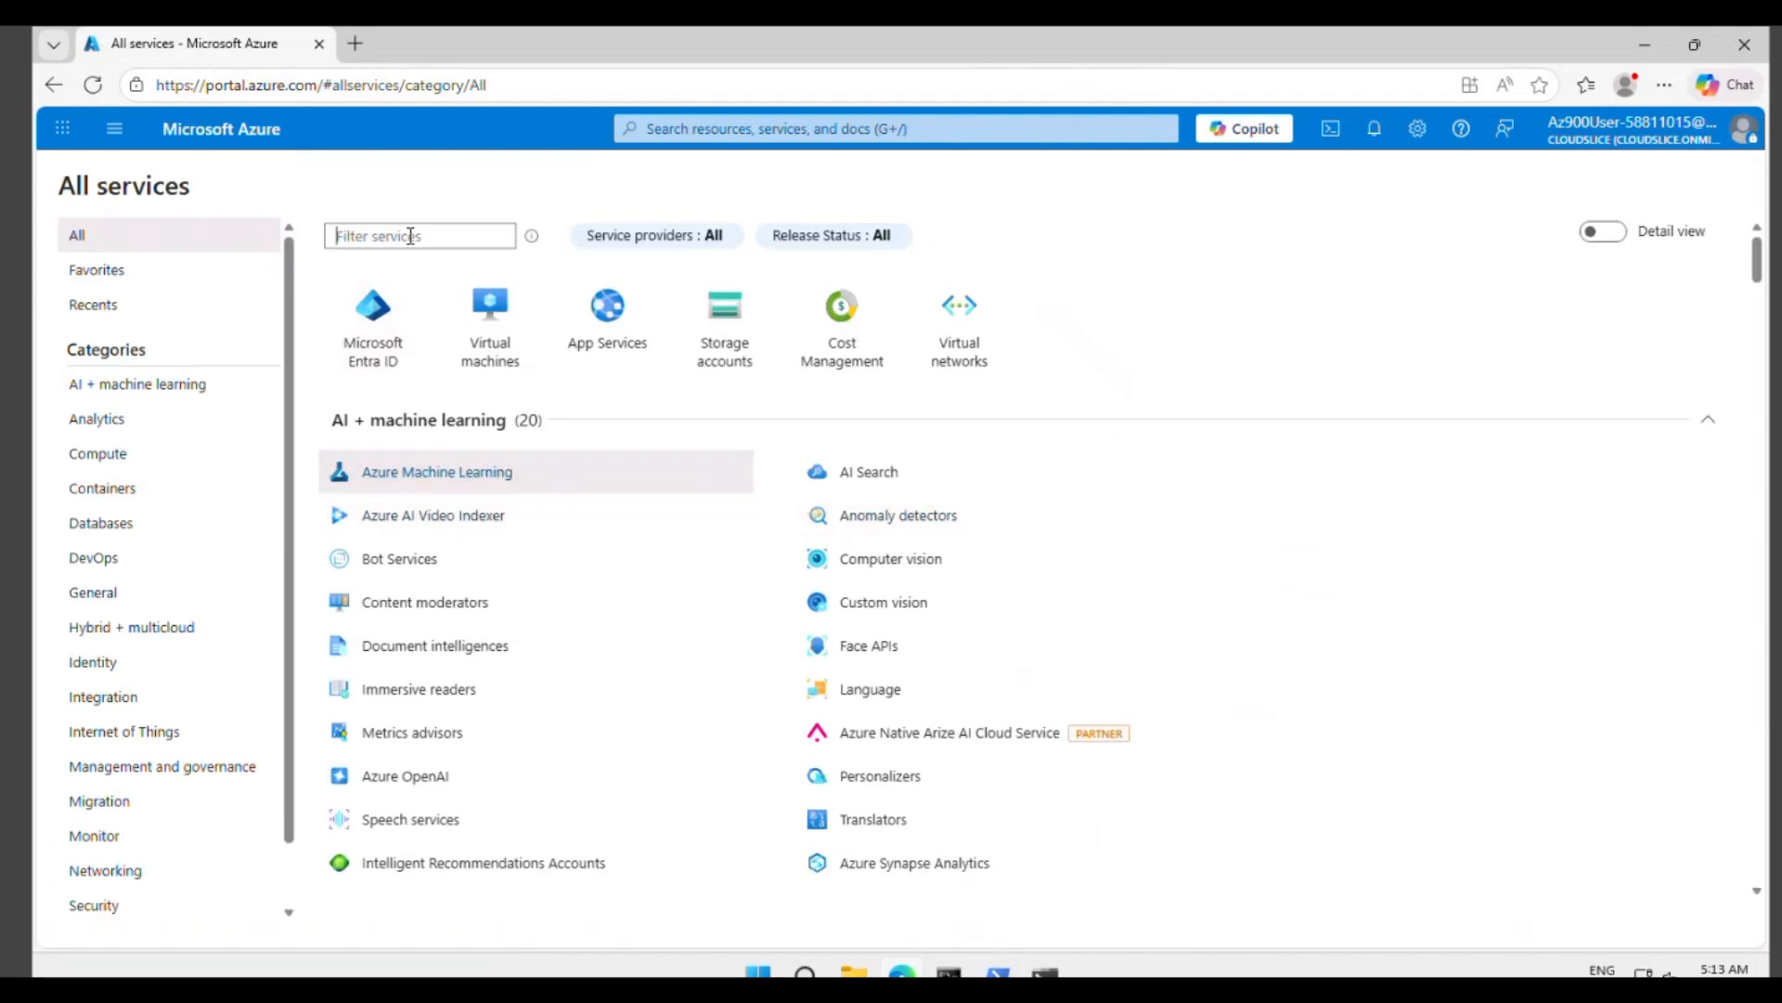
{"action": "type", "text": "Virtual"}
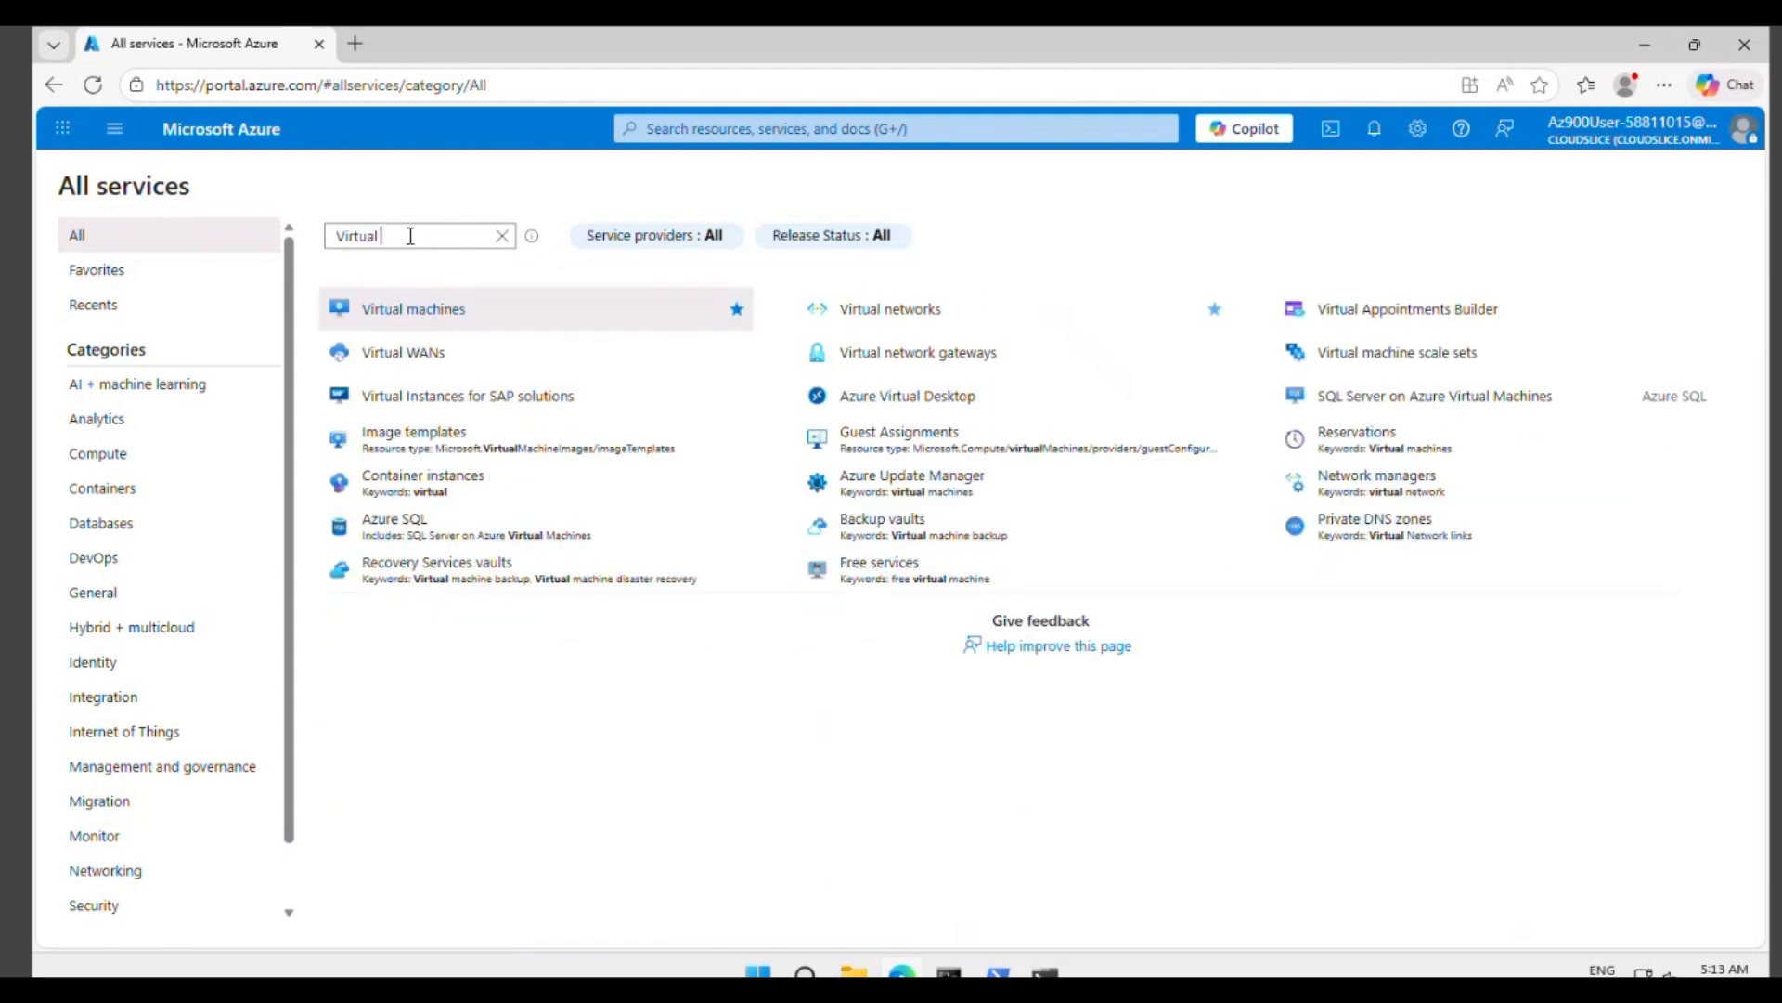
{"action": "type", "text": " machines"}
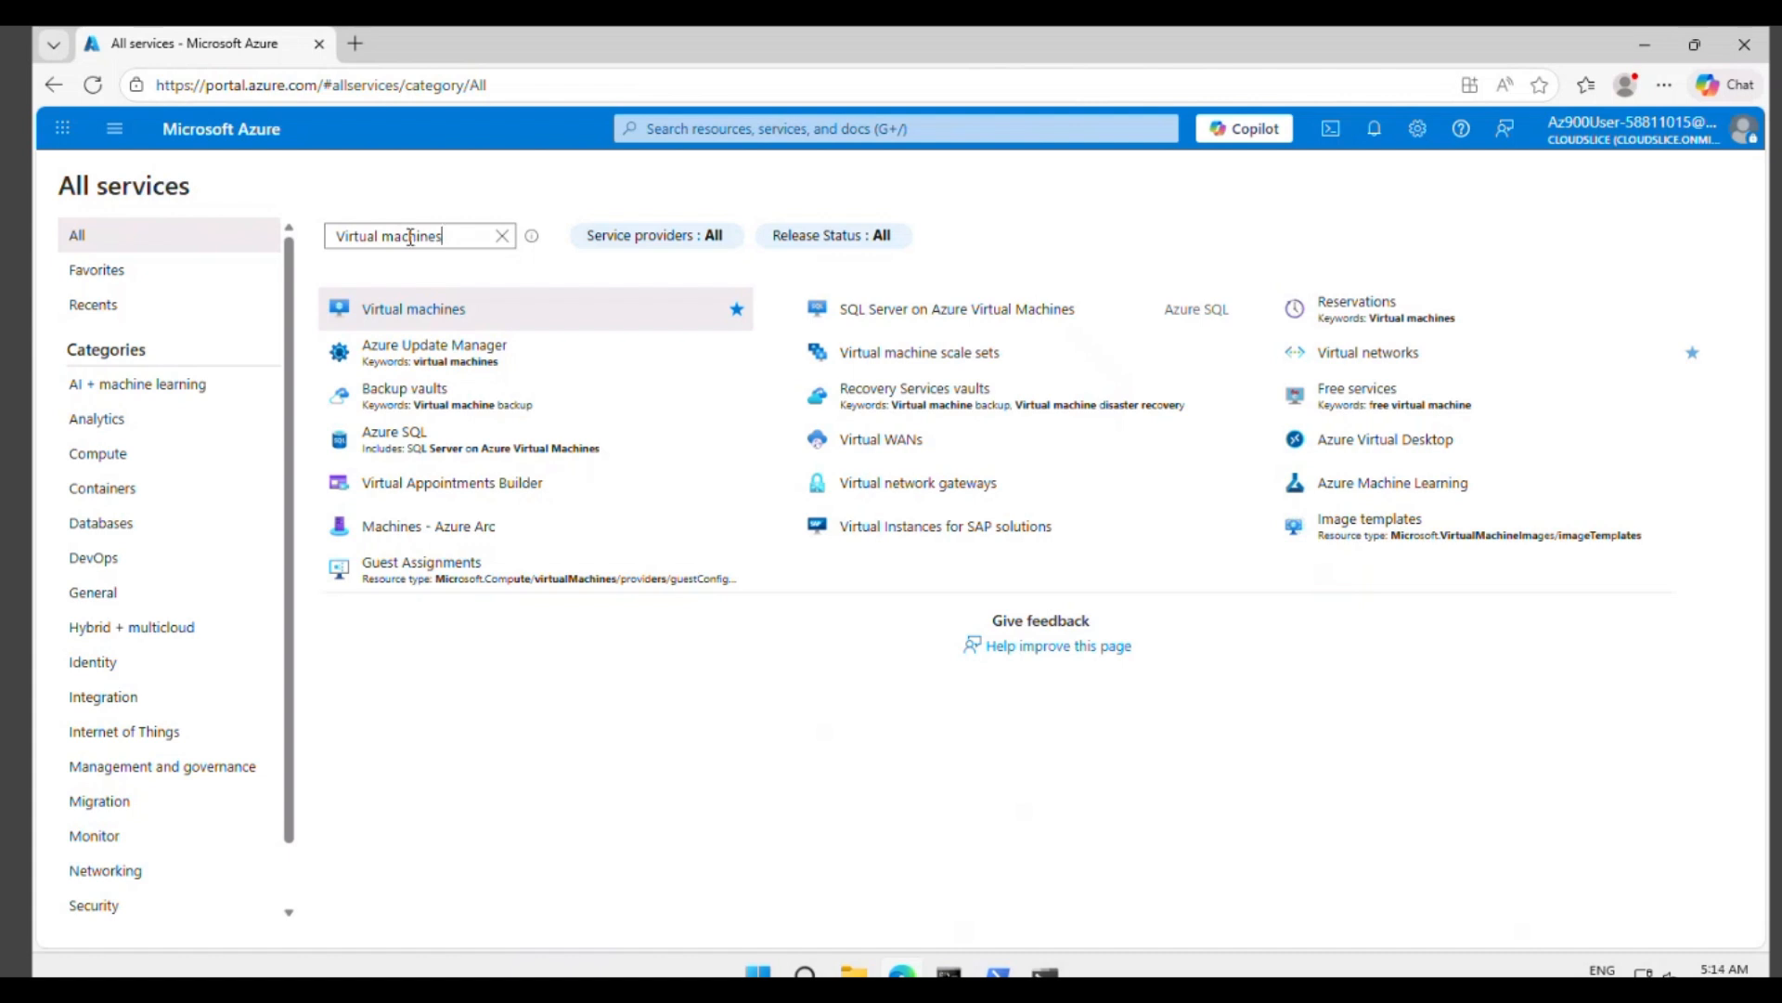
{"action": "left_click", "coordinate": [445, 312]}
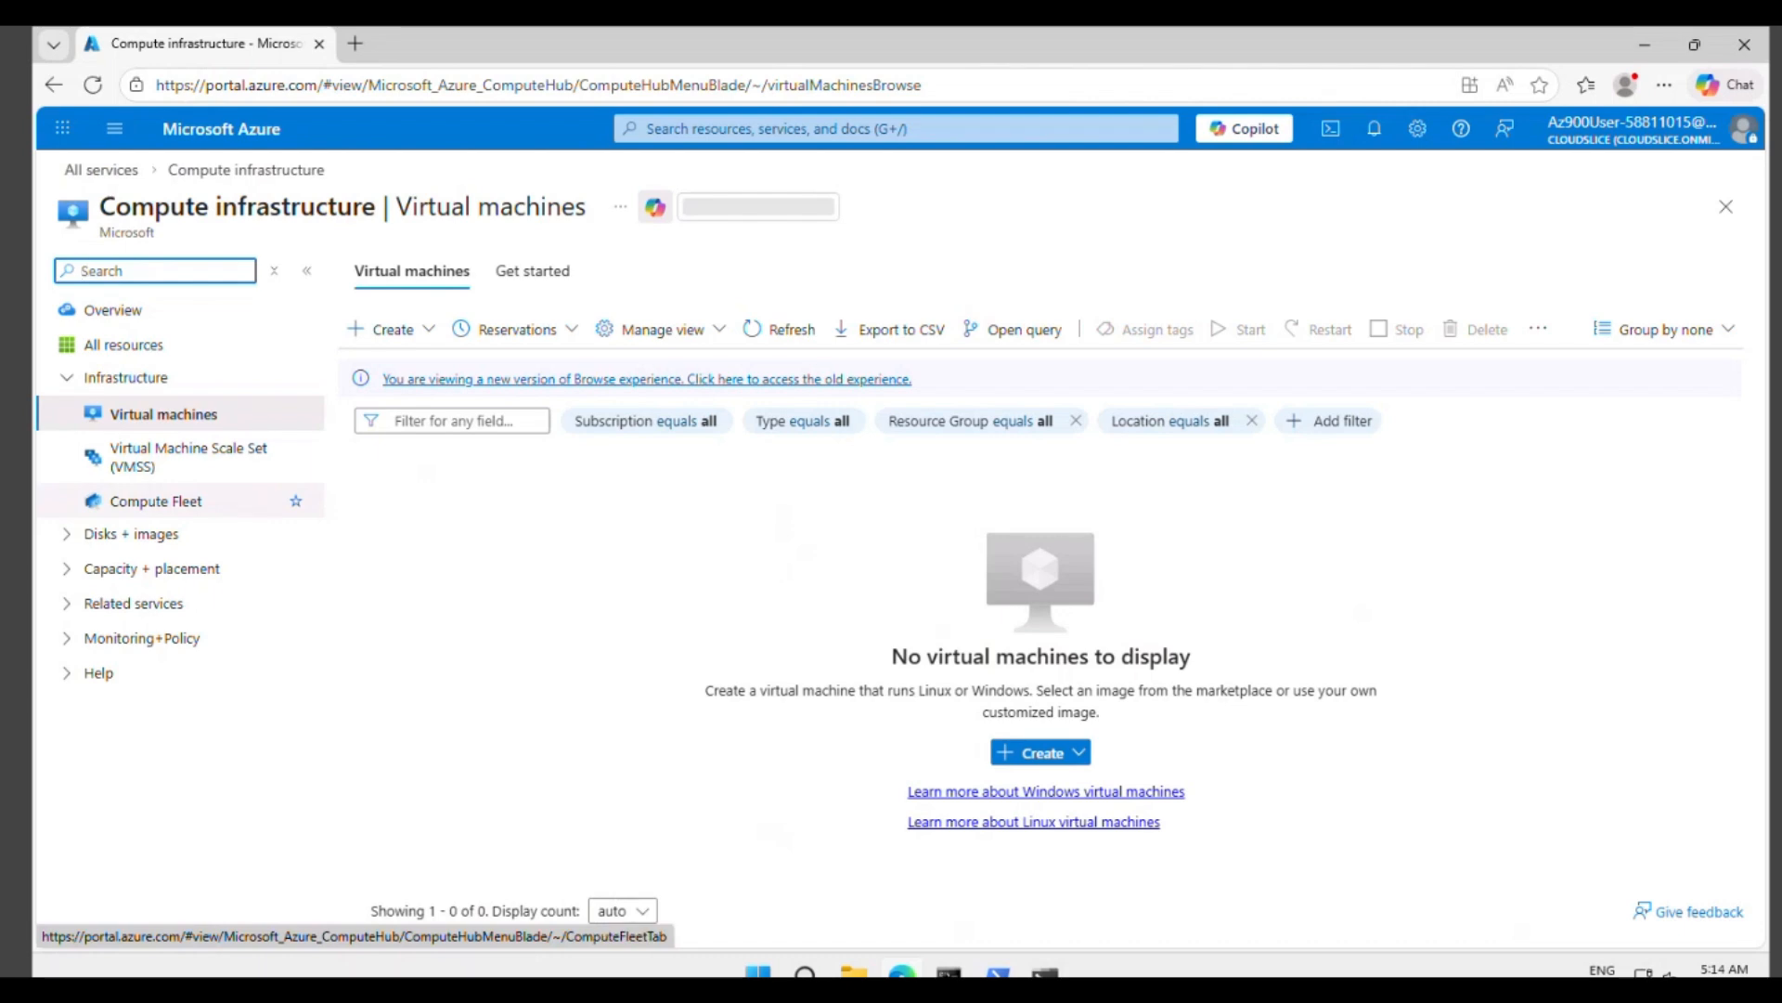
- Start creating a standard virtual machine in the existing myRGVM resource group and name it myVM
{"action": "left_click", "coordinate": [1081, 753]}
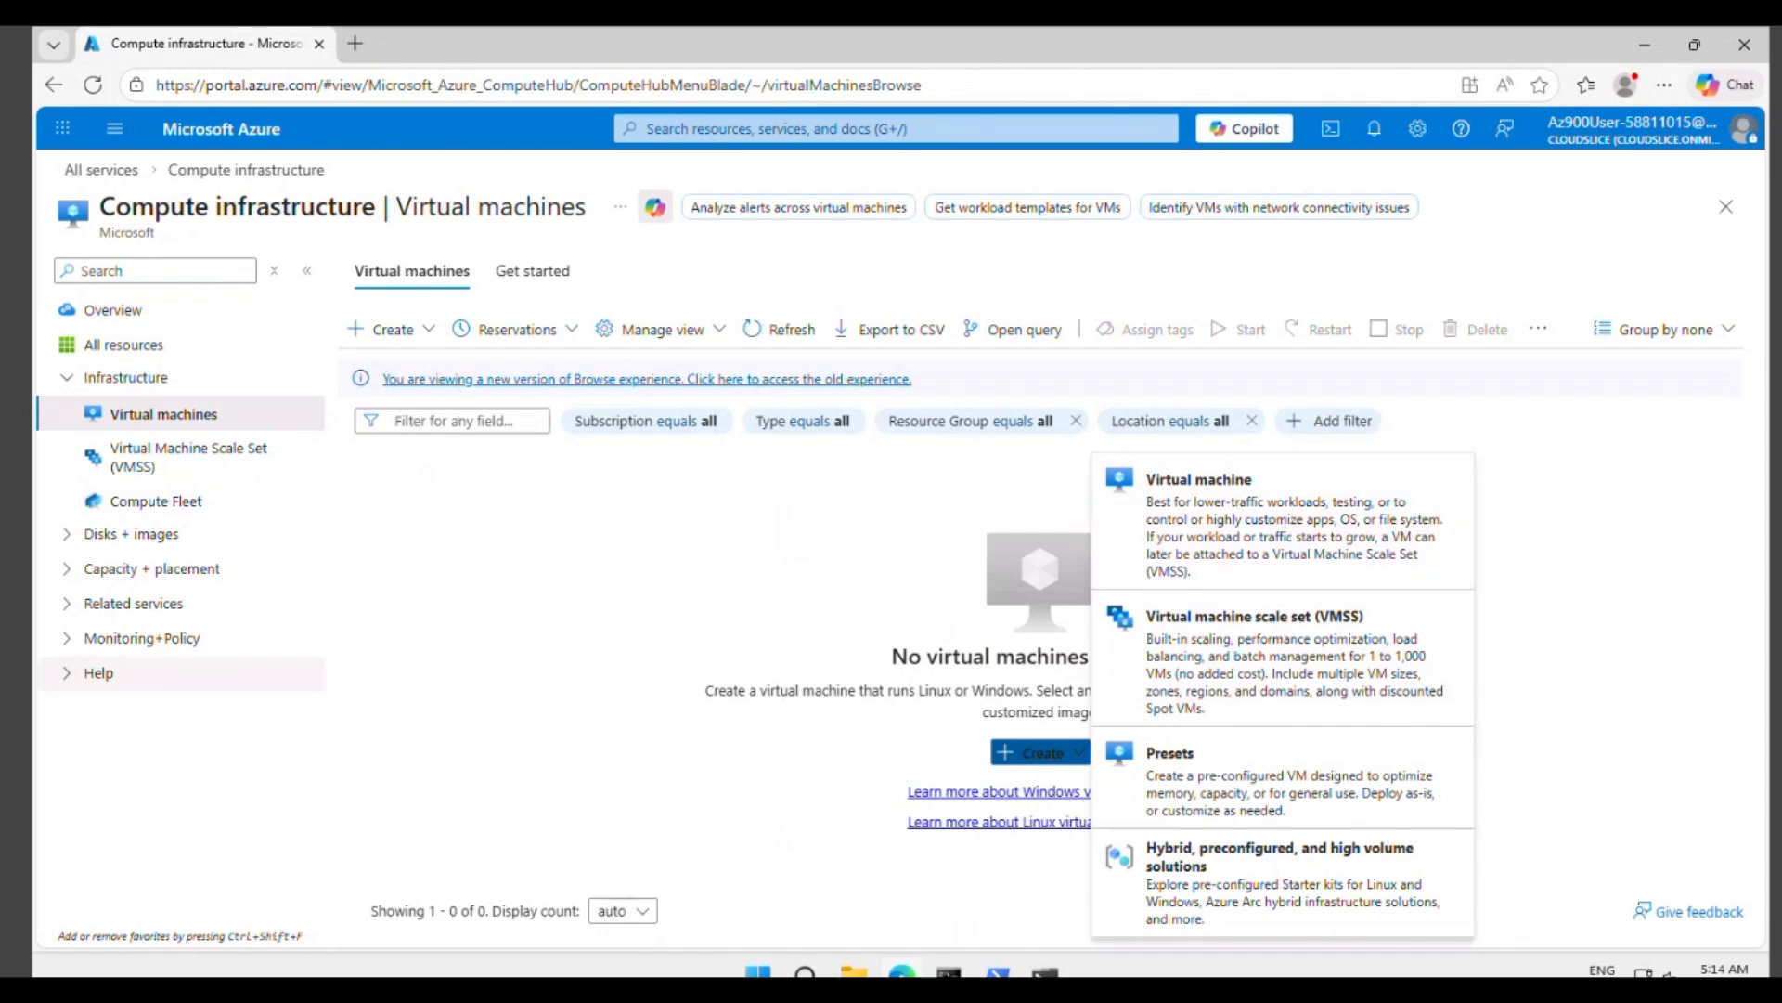
{"action": "left_click", "coordinate": [1282, 524]}
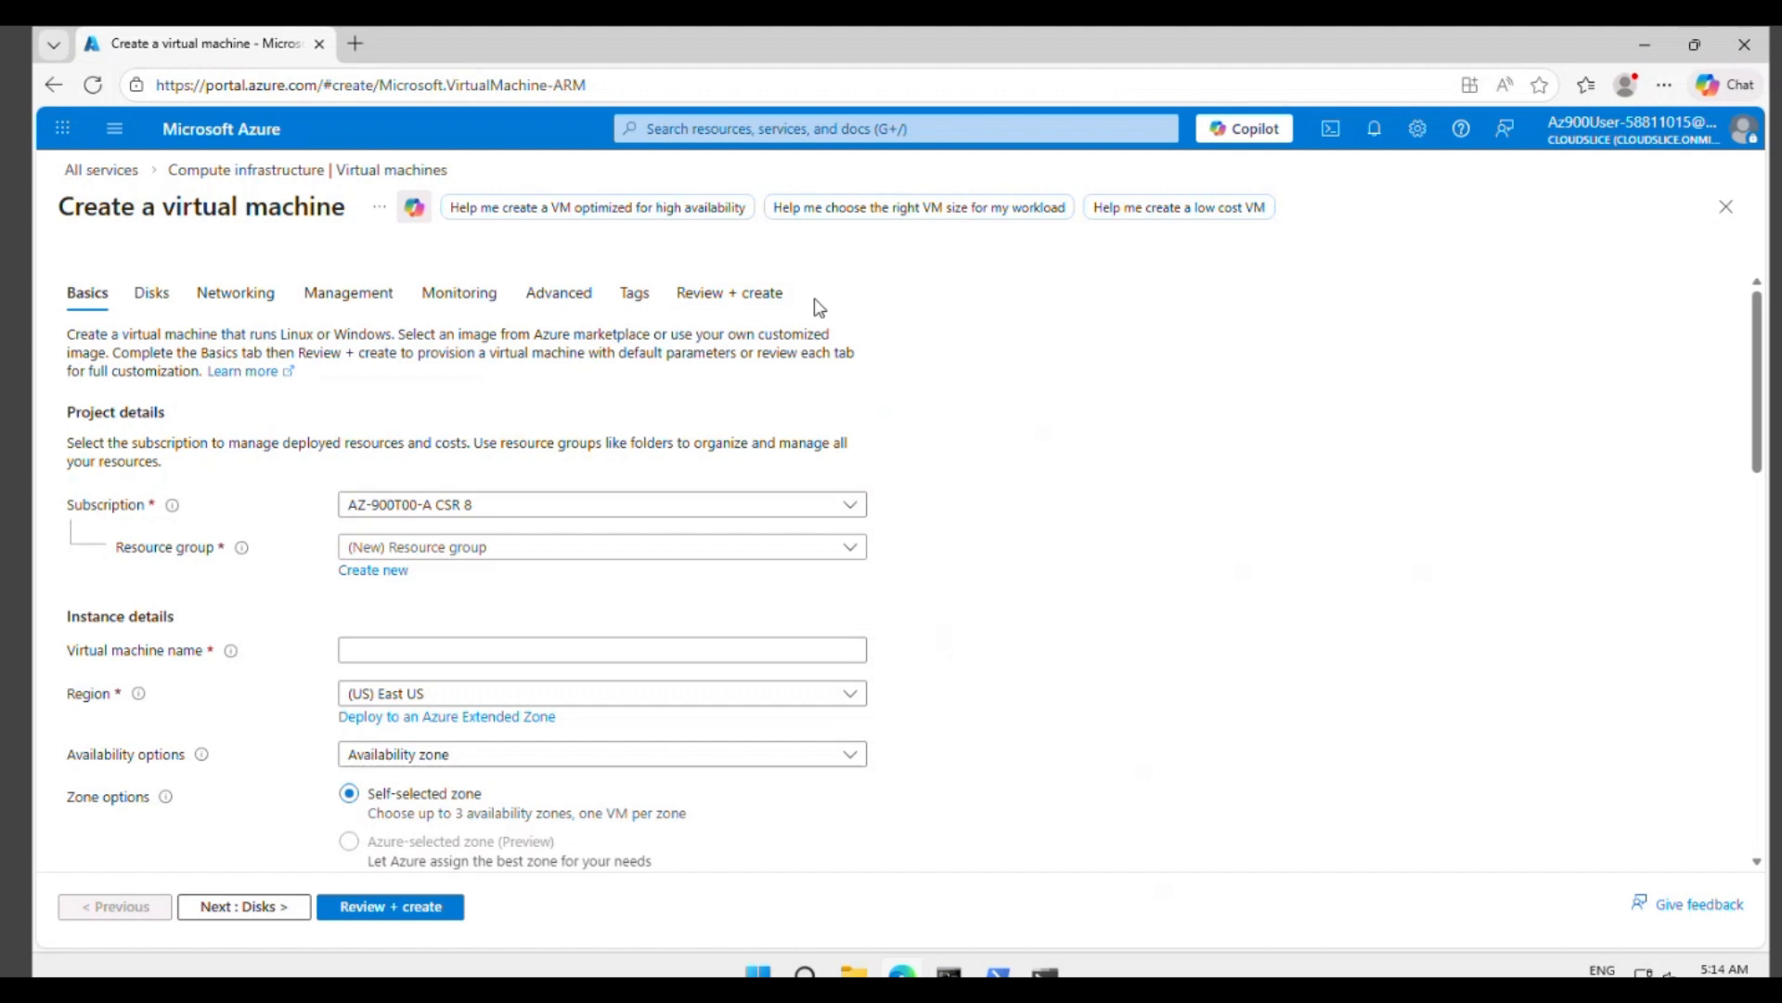
{"action": "left_click", "coordinate": [557, 555]}
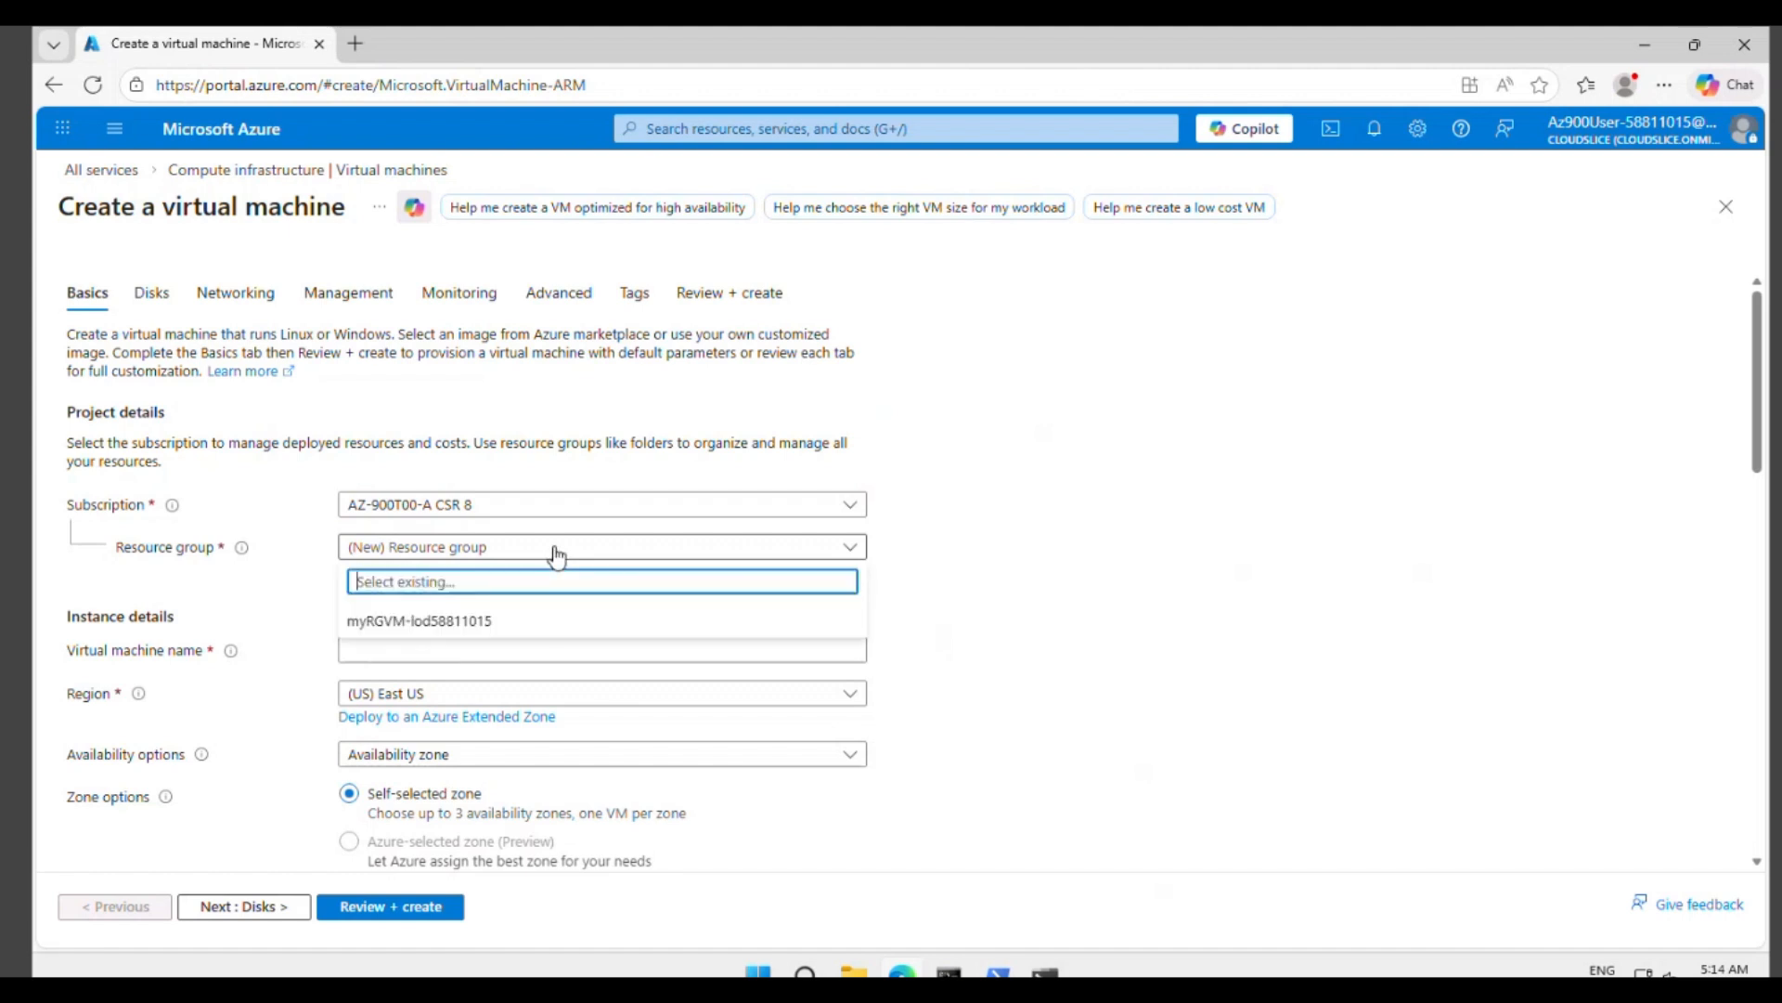
{"action": "left_click", "coordinate": [414, 630]}
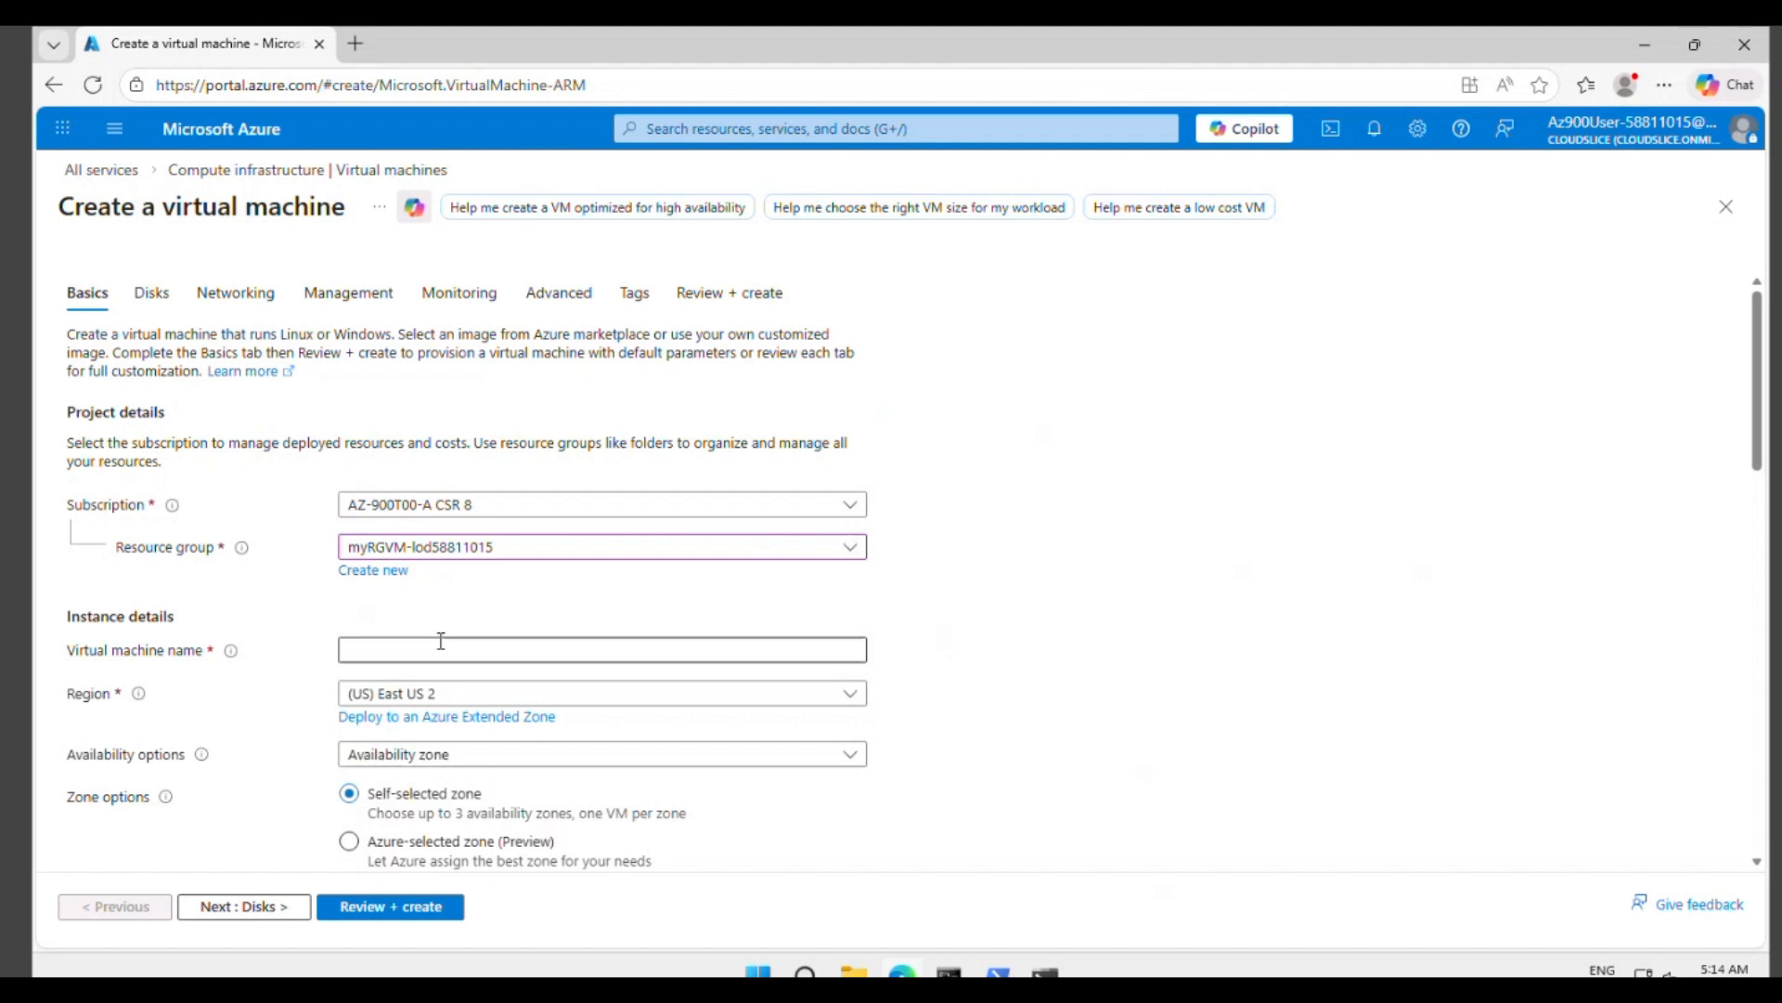
{"action": "left_click", "coordinate": [722, 647]}
{"action": "type", "text": "myVM"}
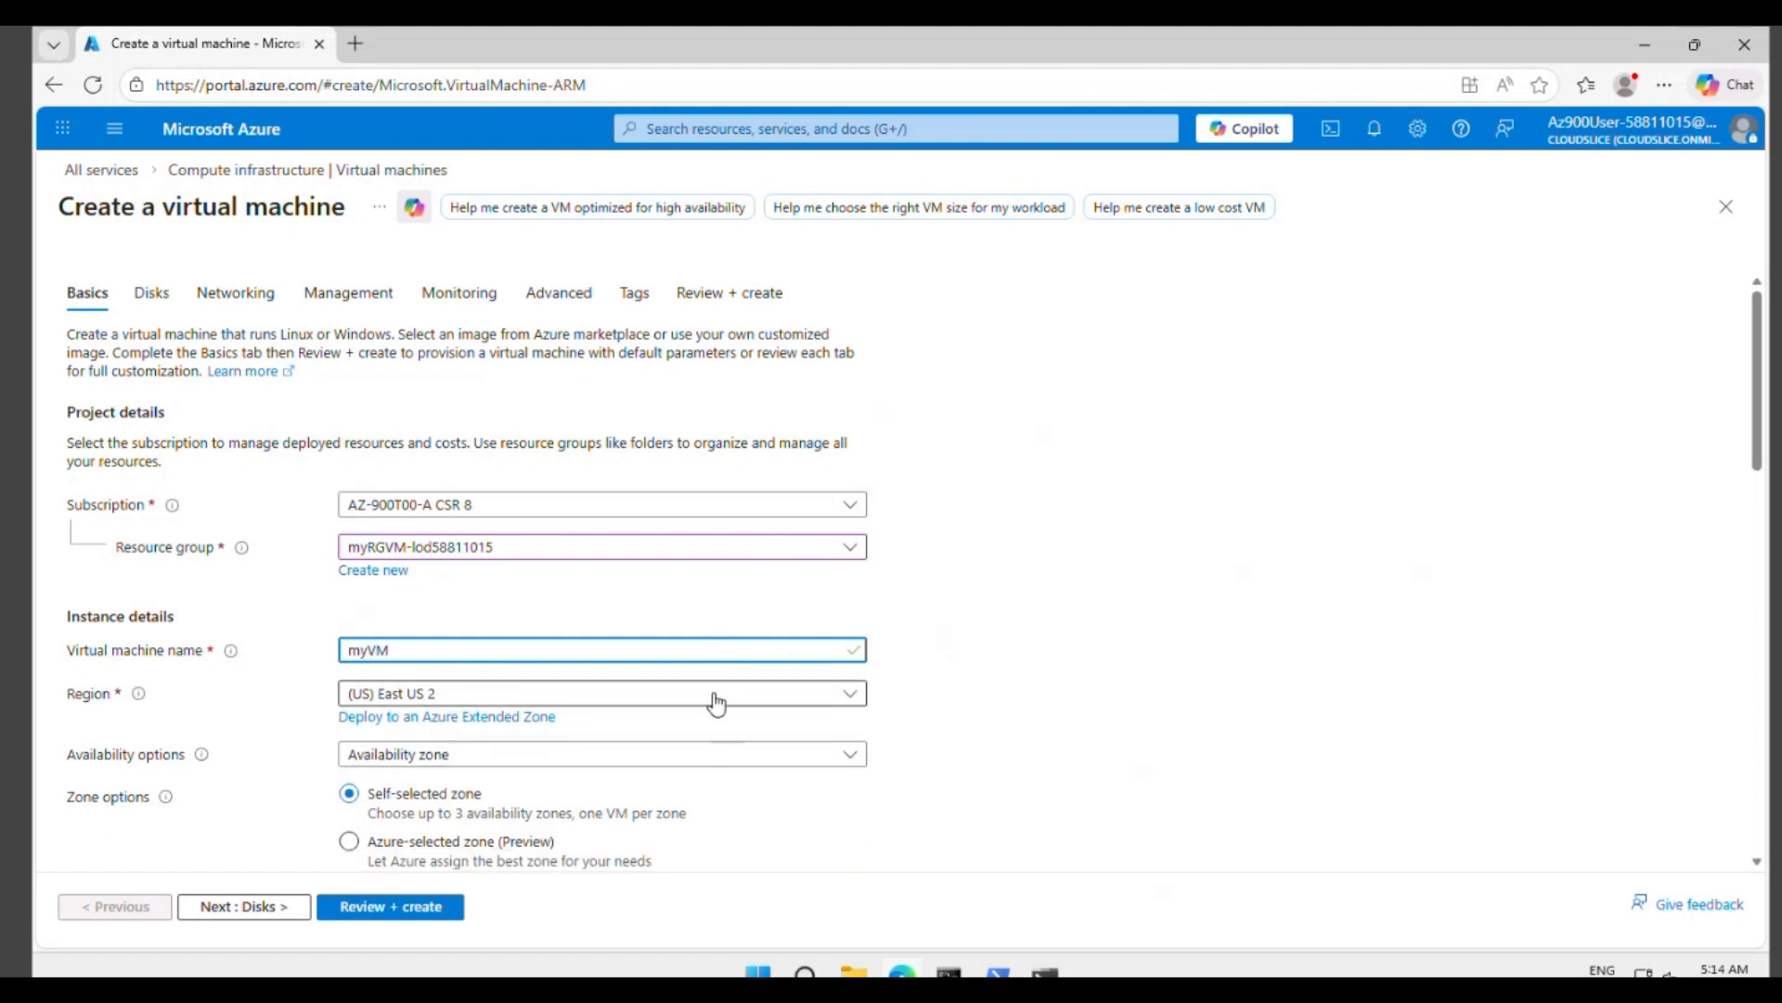
- Set the virtual machine's region to (US) East US and its availability options to No infrastructure redundancy required
{"action": "left_click", "coordinate": [486, 698]}
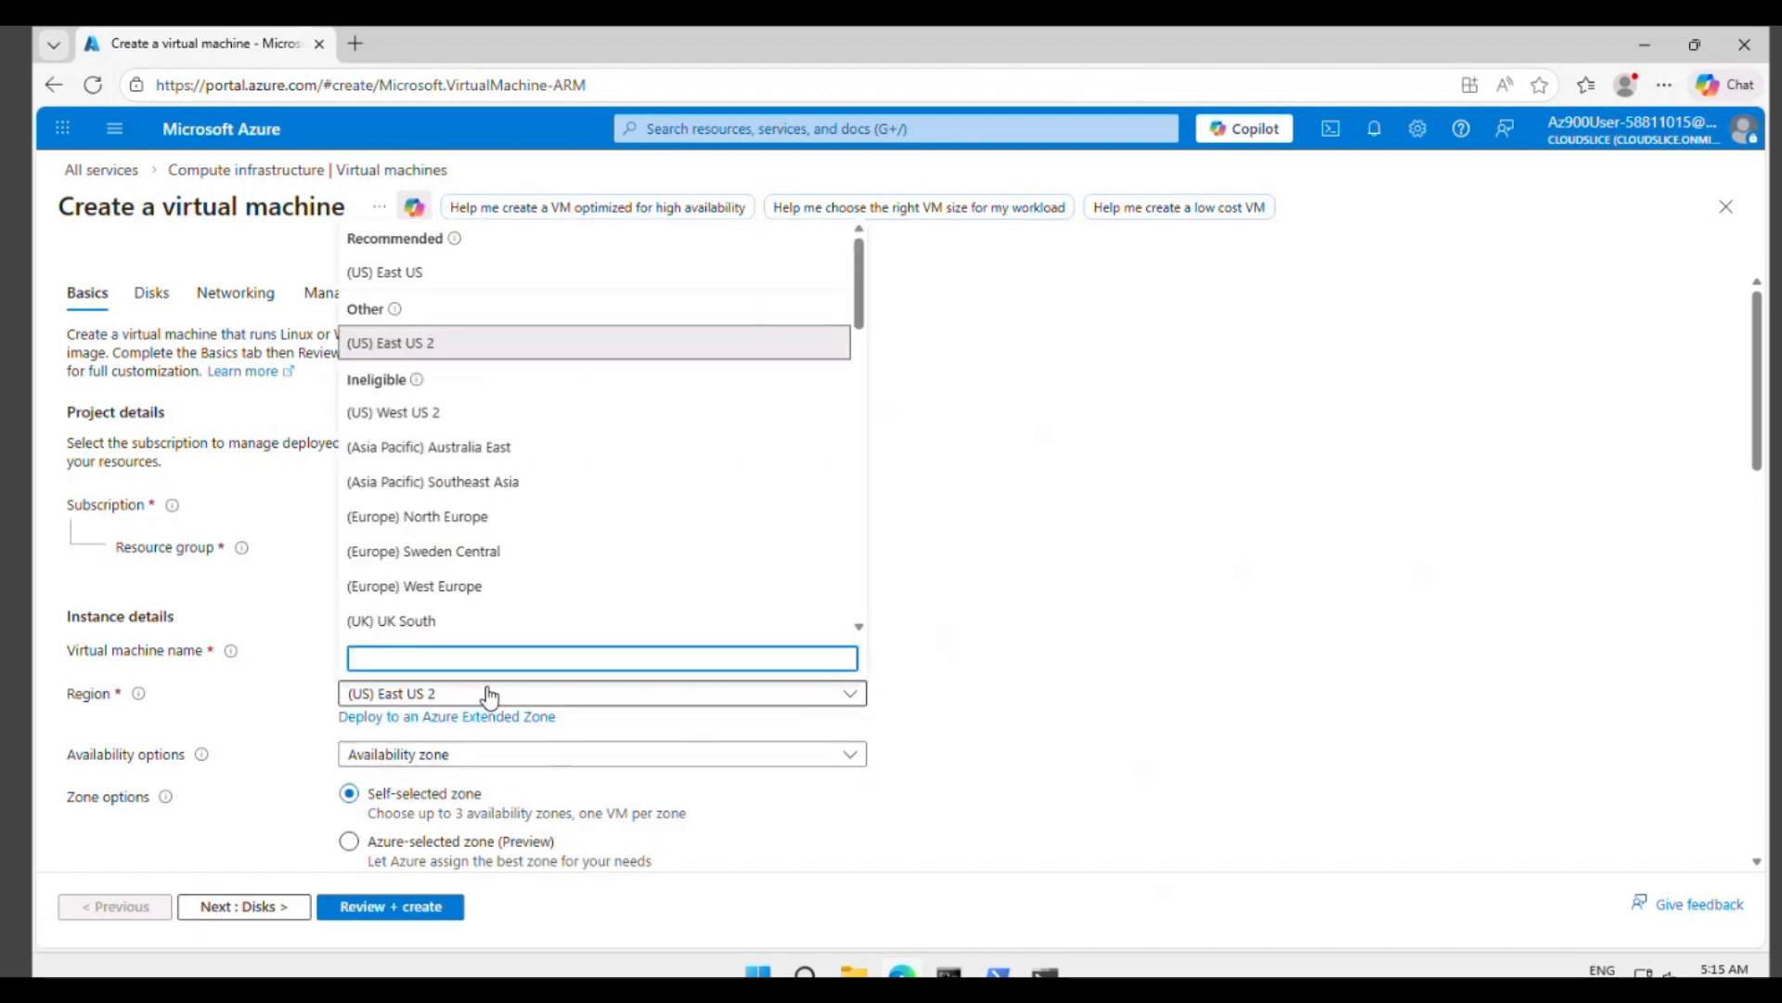
{"action": "left_click", "coordinate": [412, 276]}
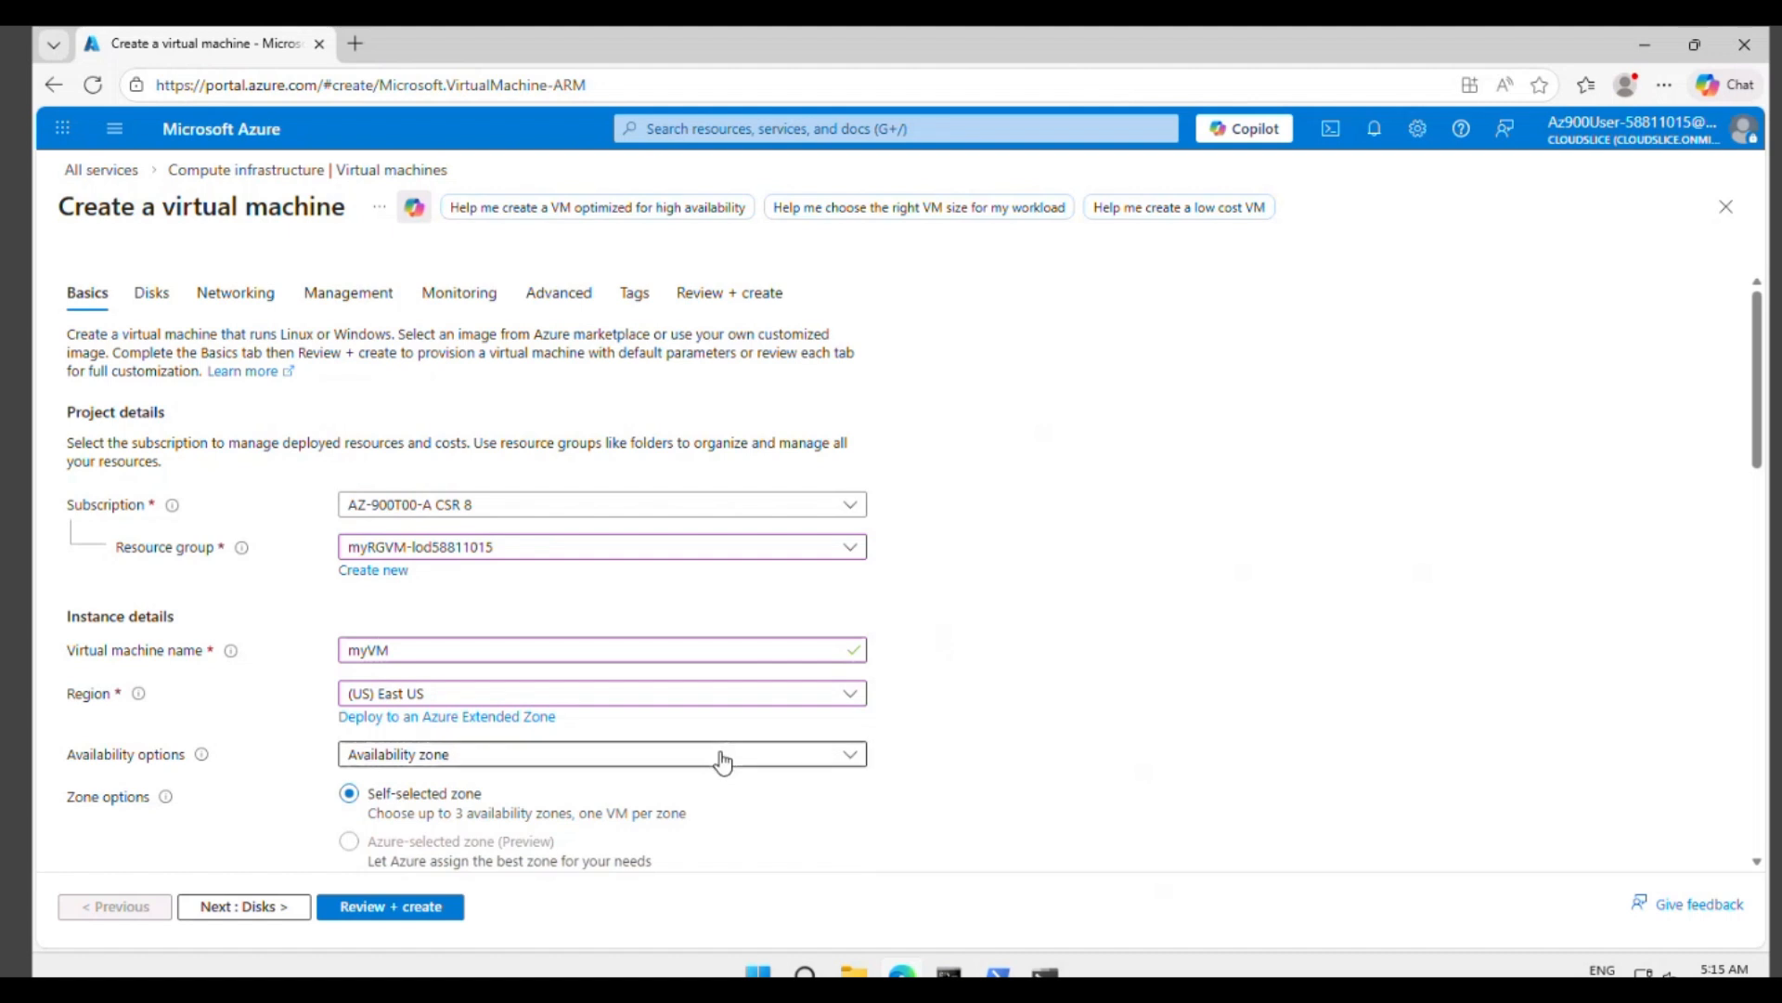
{"action": "left_click", "coordinate": [749, 761]}
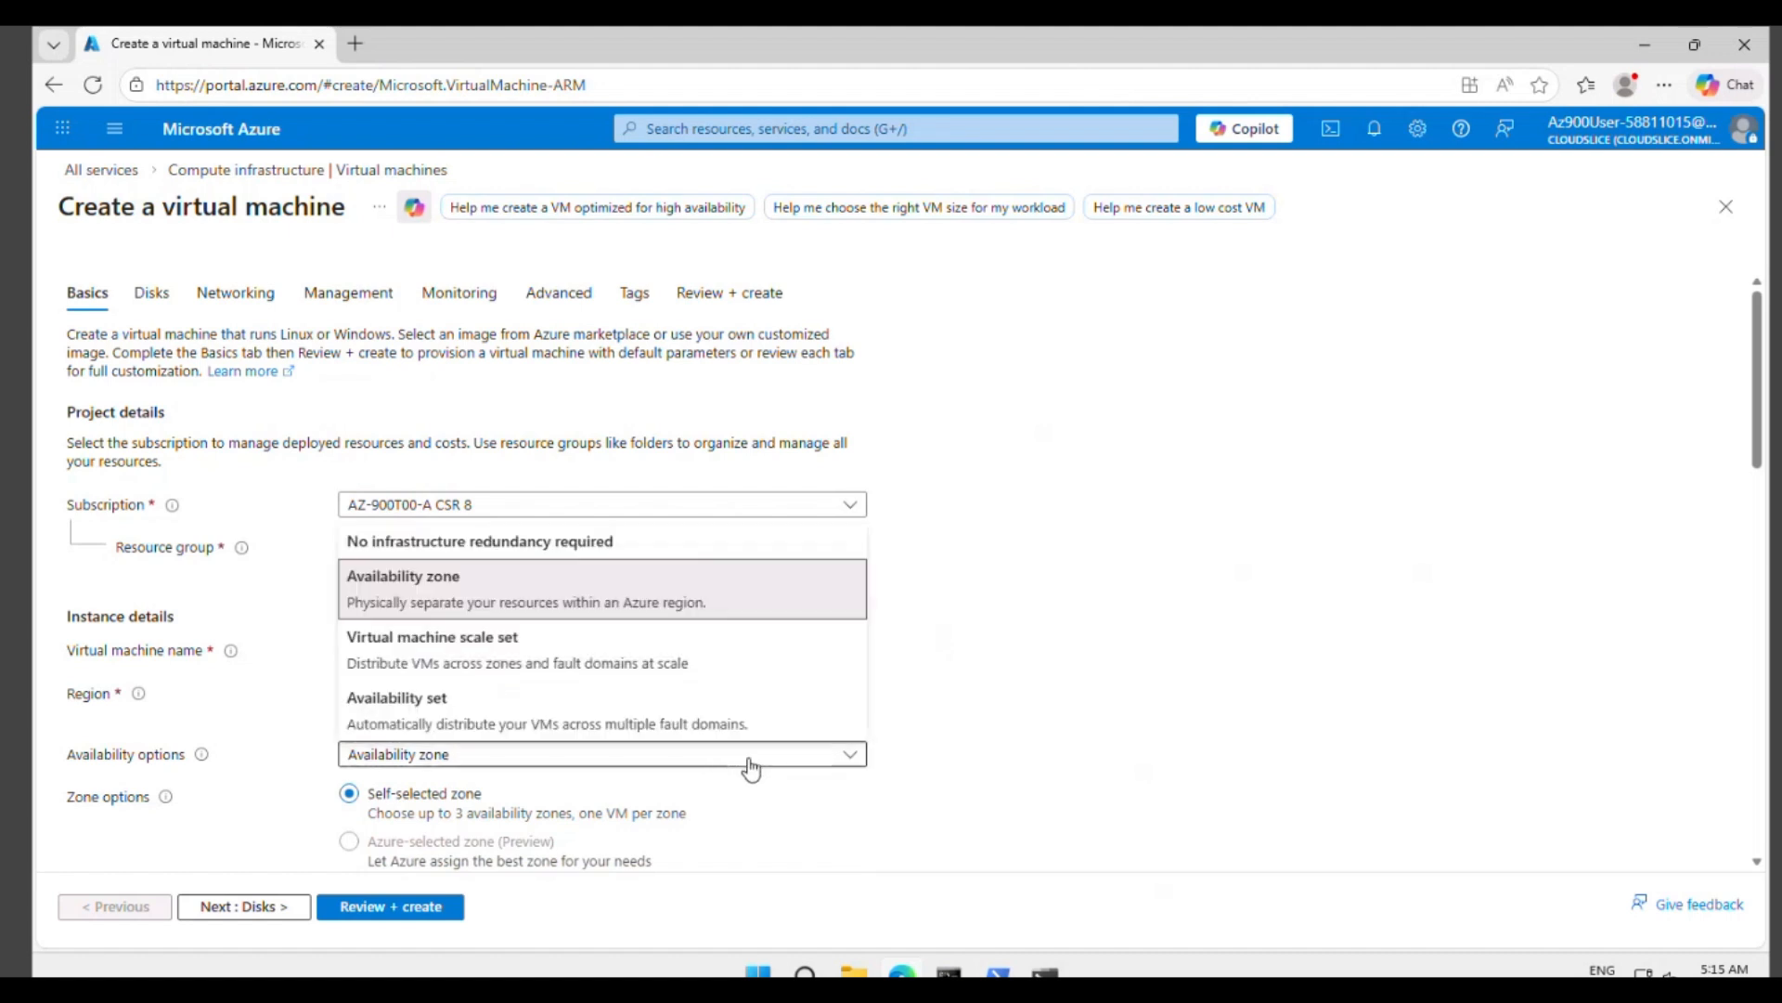
{"action": "left_click", "coordinate": [594, 546]}
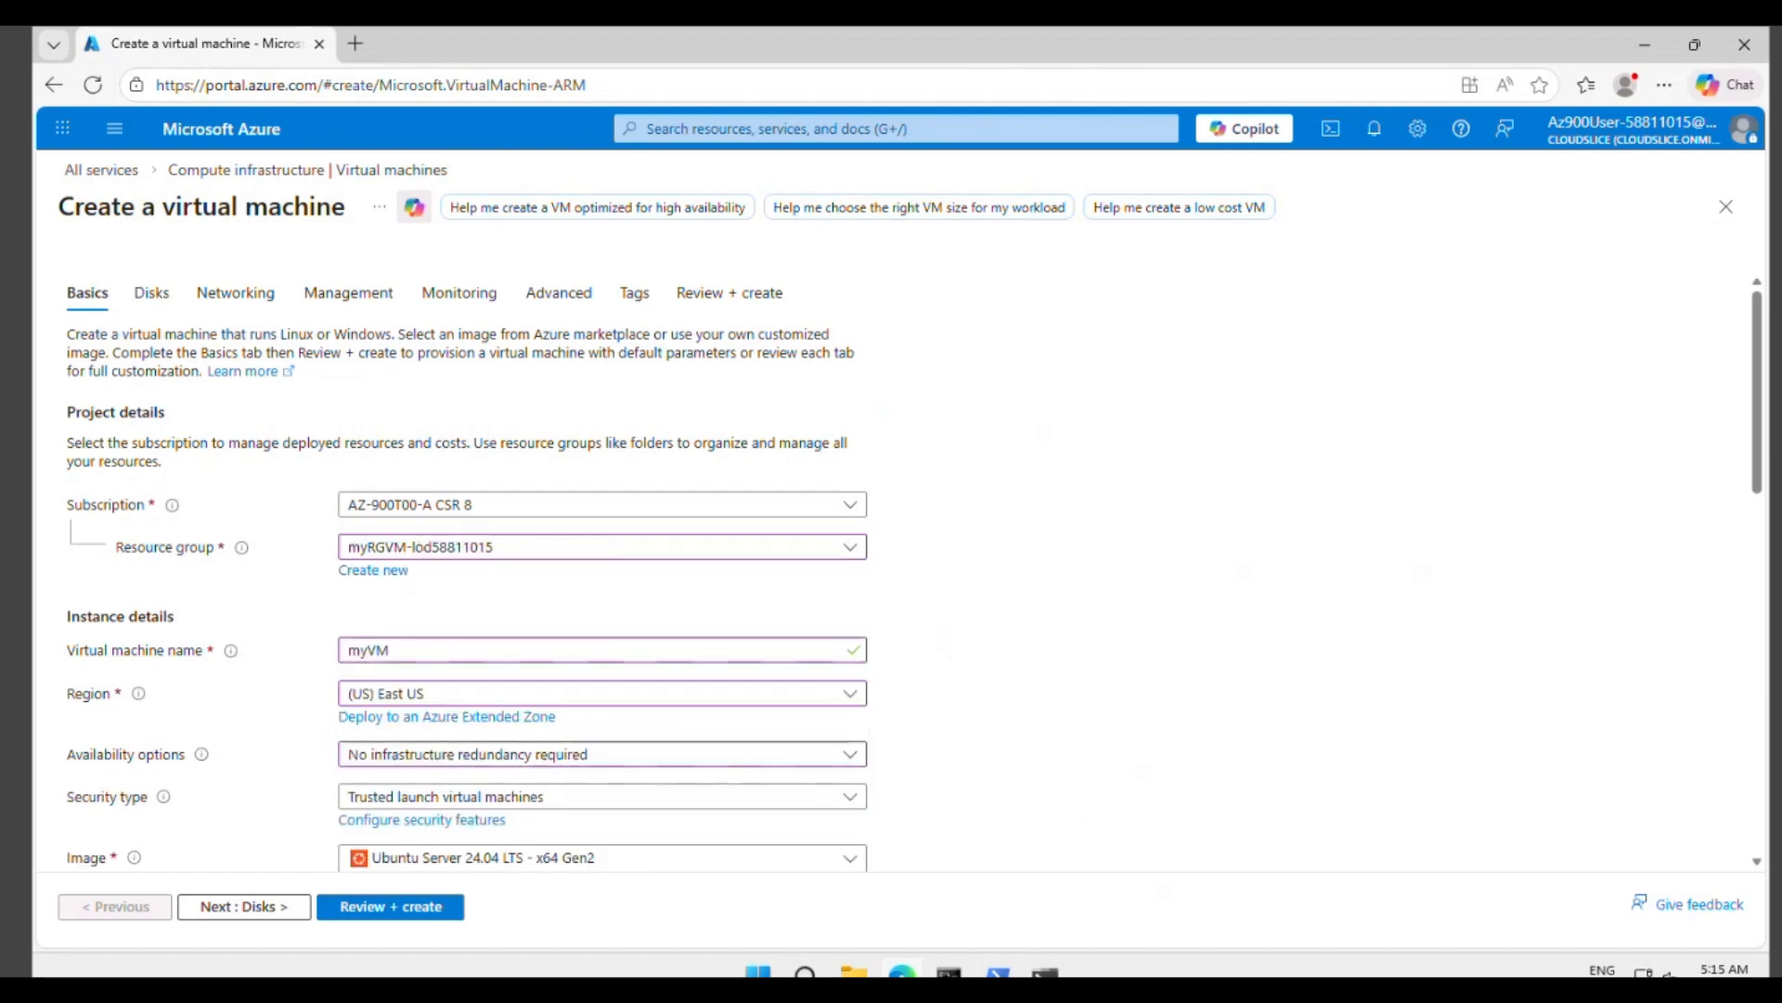
- Choose Windows Server 2025 Datacenter: Azure Edition - x64 Gen2 as the virtual machine's image
{"action": "scroll", "coordinate": [193, 590], "scroll_direction": "down", "scroll_amount": 2}
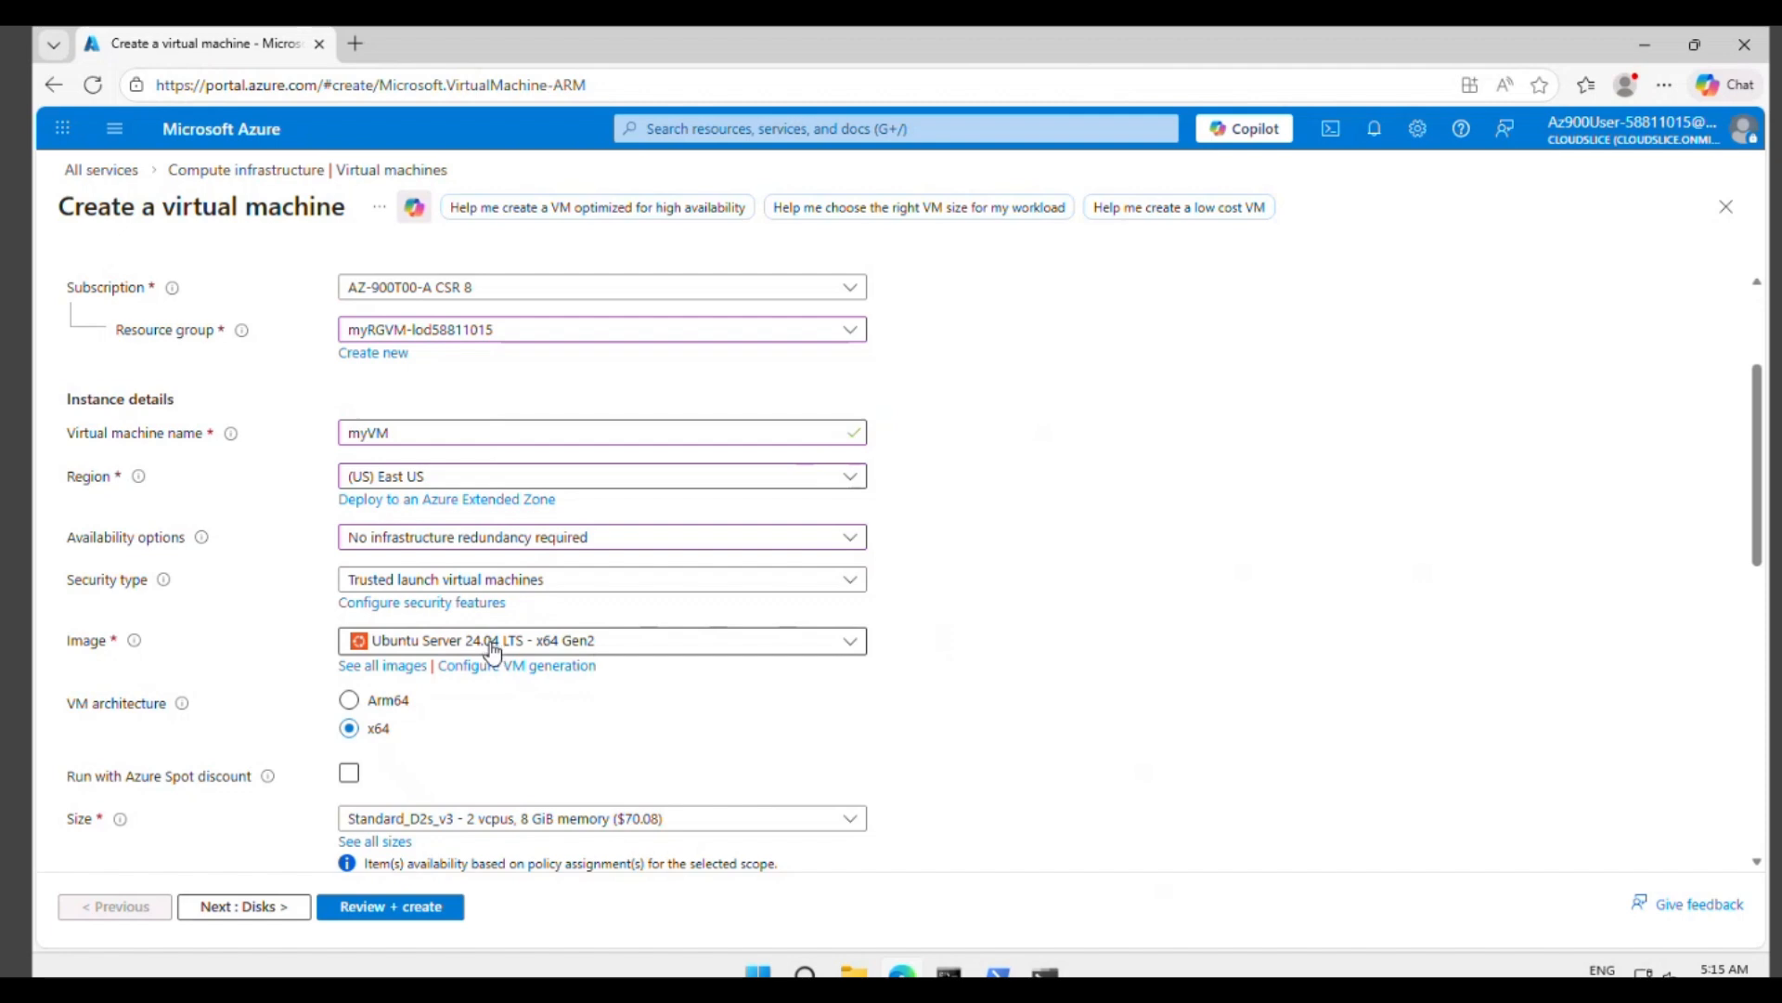
{"action": "left_click", "coordinate": [676, 649]}
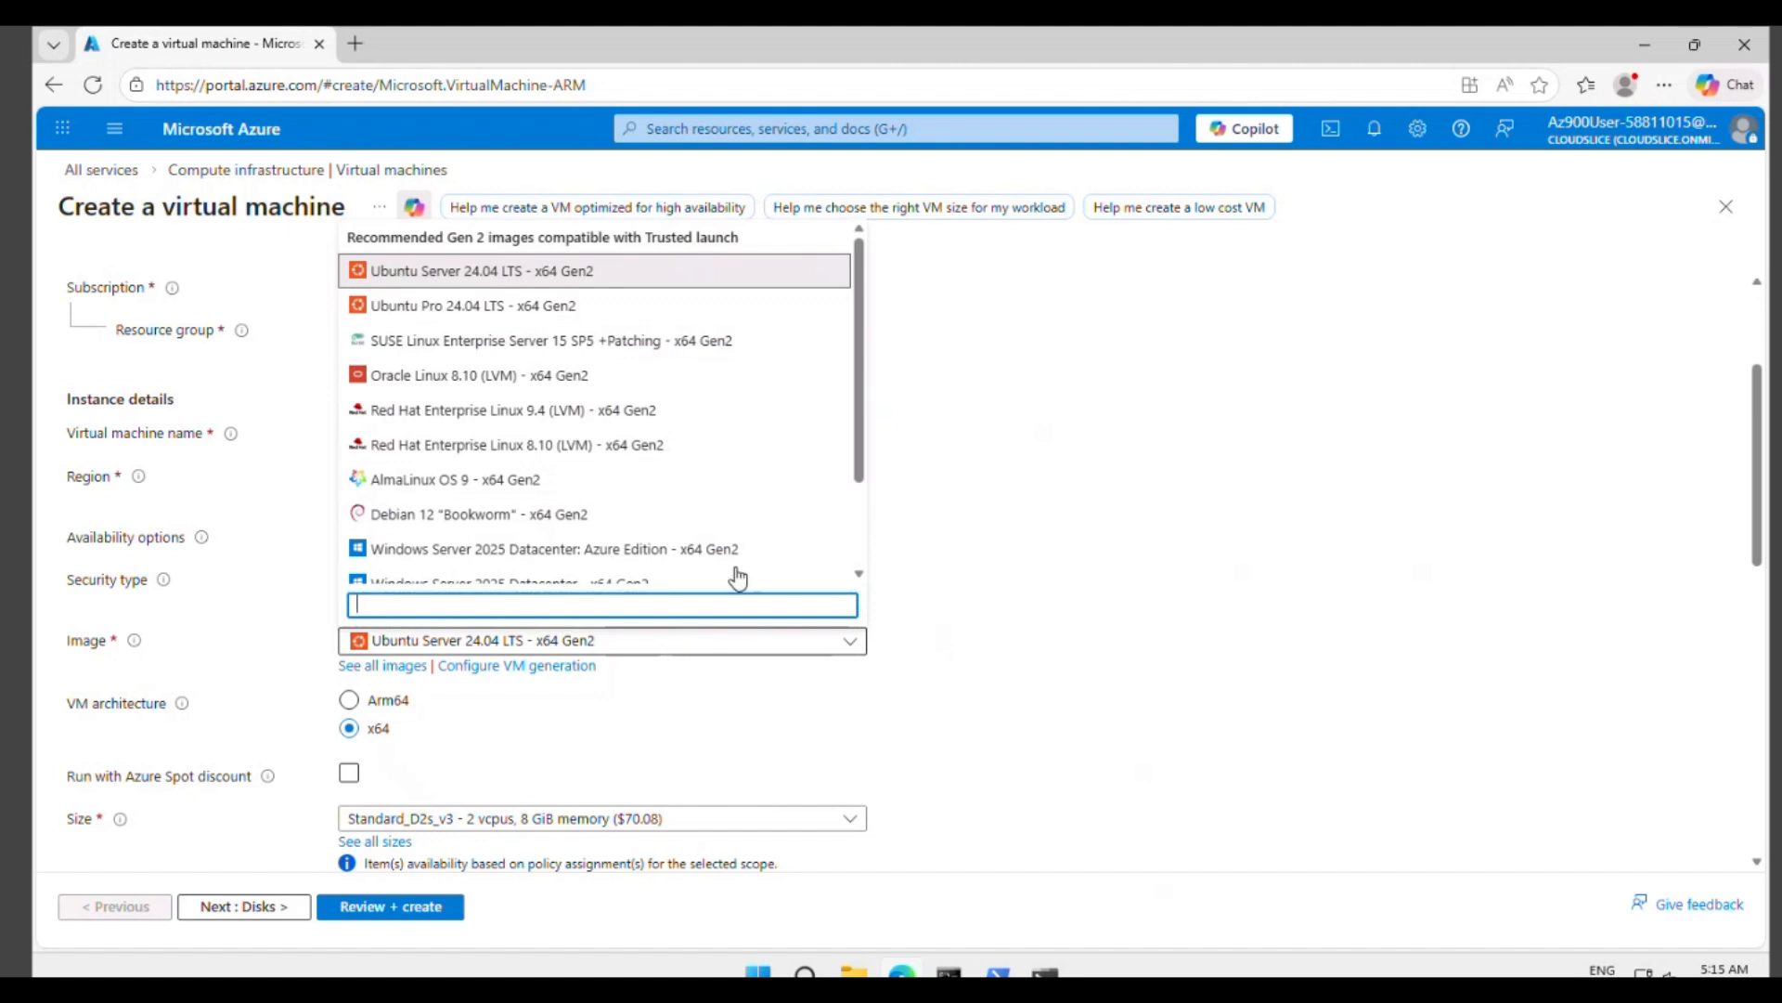
{"action": "left_click_drag", "start_coordinate": [859, 464], "coordinate": [854, 557]}
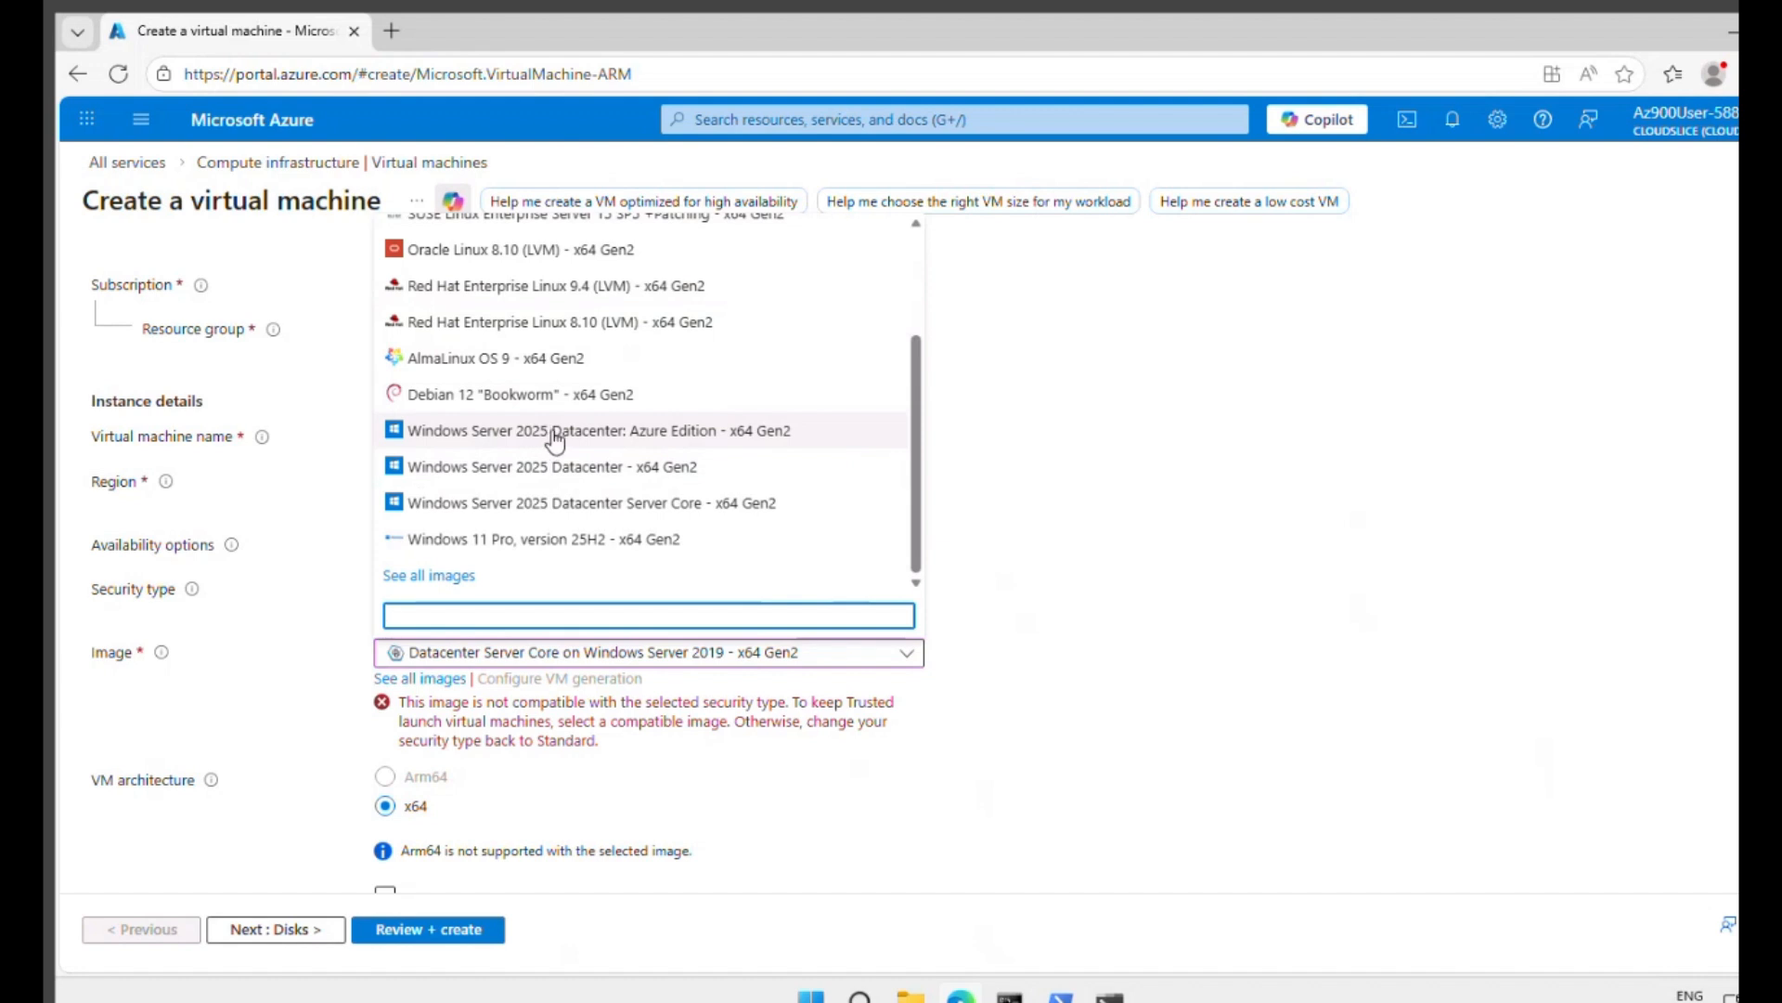
{"action": "left_click", "coordinate": [555, 433]}
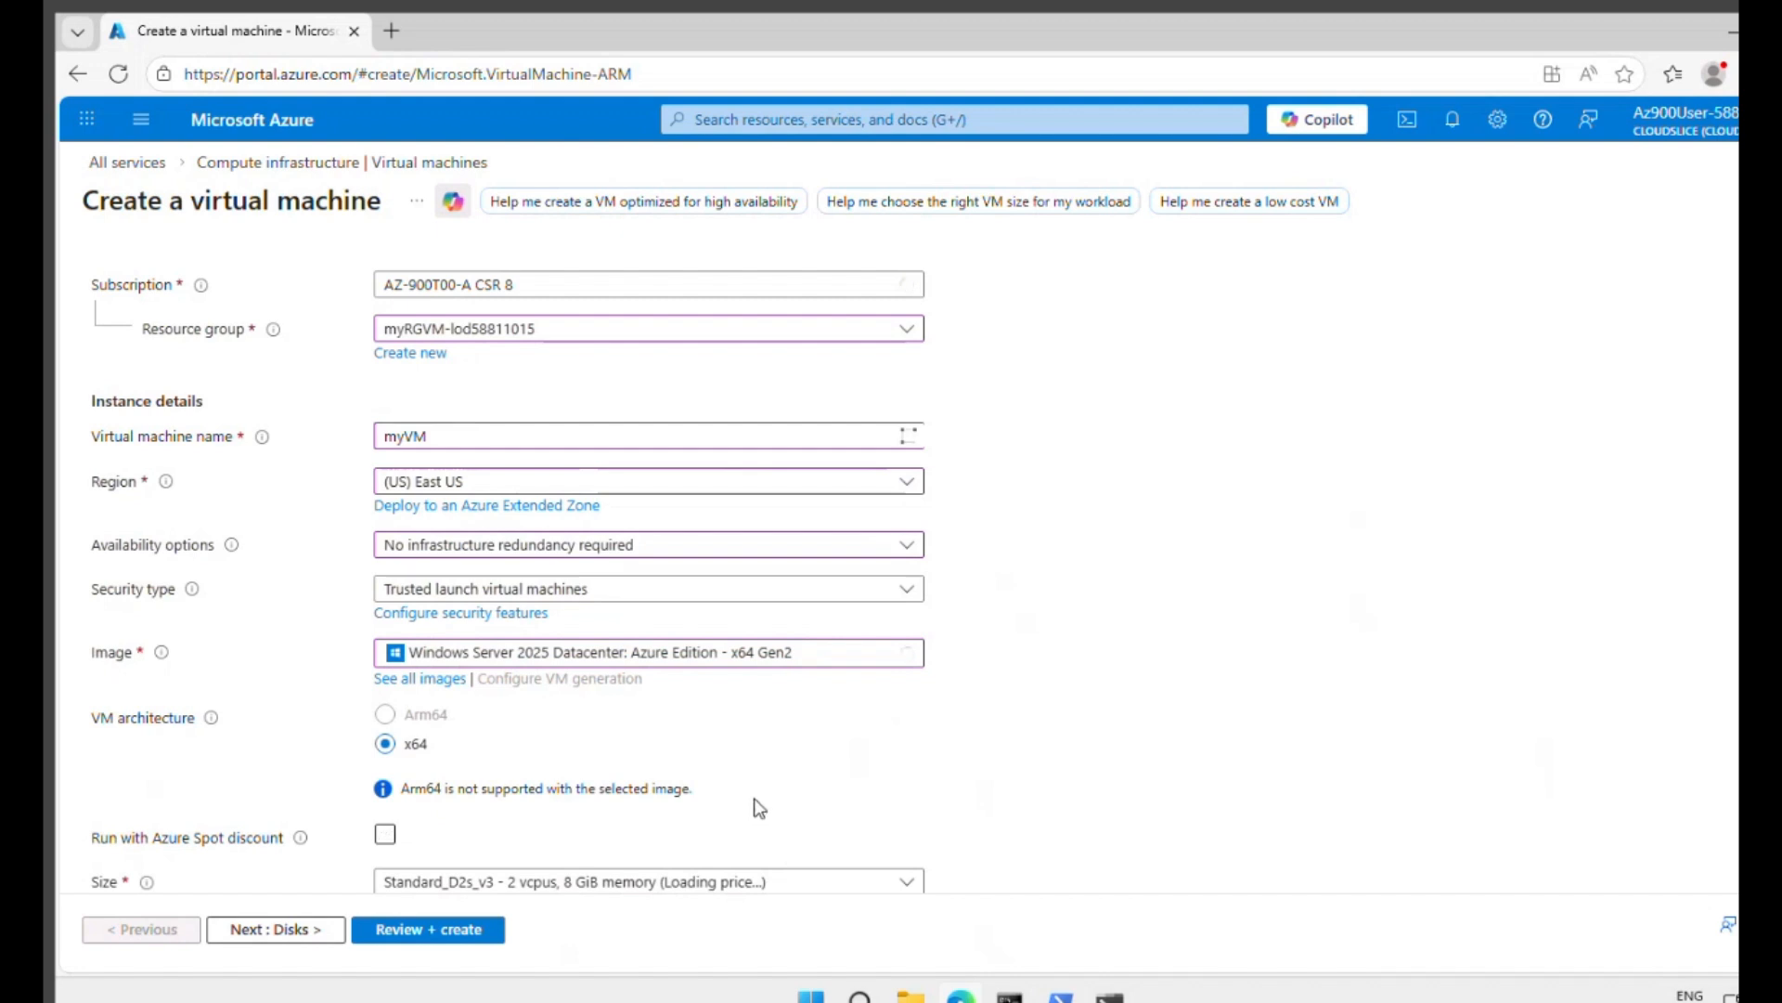
- Fill in the administrator account with the username azureuser, and enter and confirm the account password
{"action": "scroll", "coordinate": [587, 618], "scroll_direction": "down", "scroll_amount": 2}
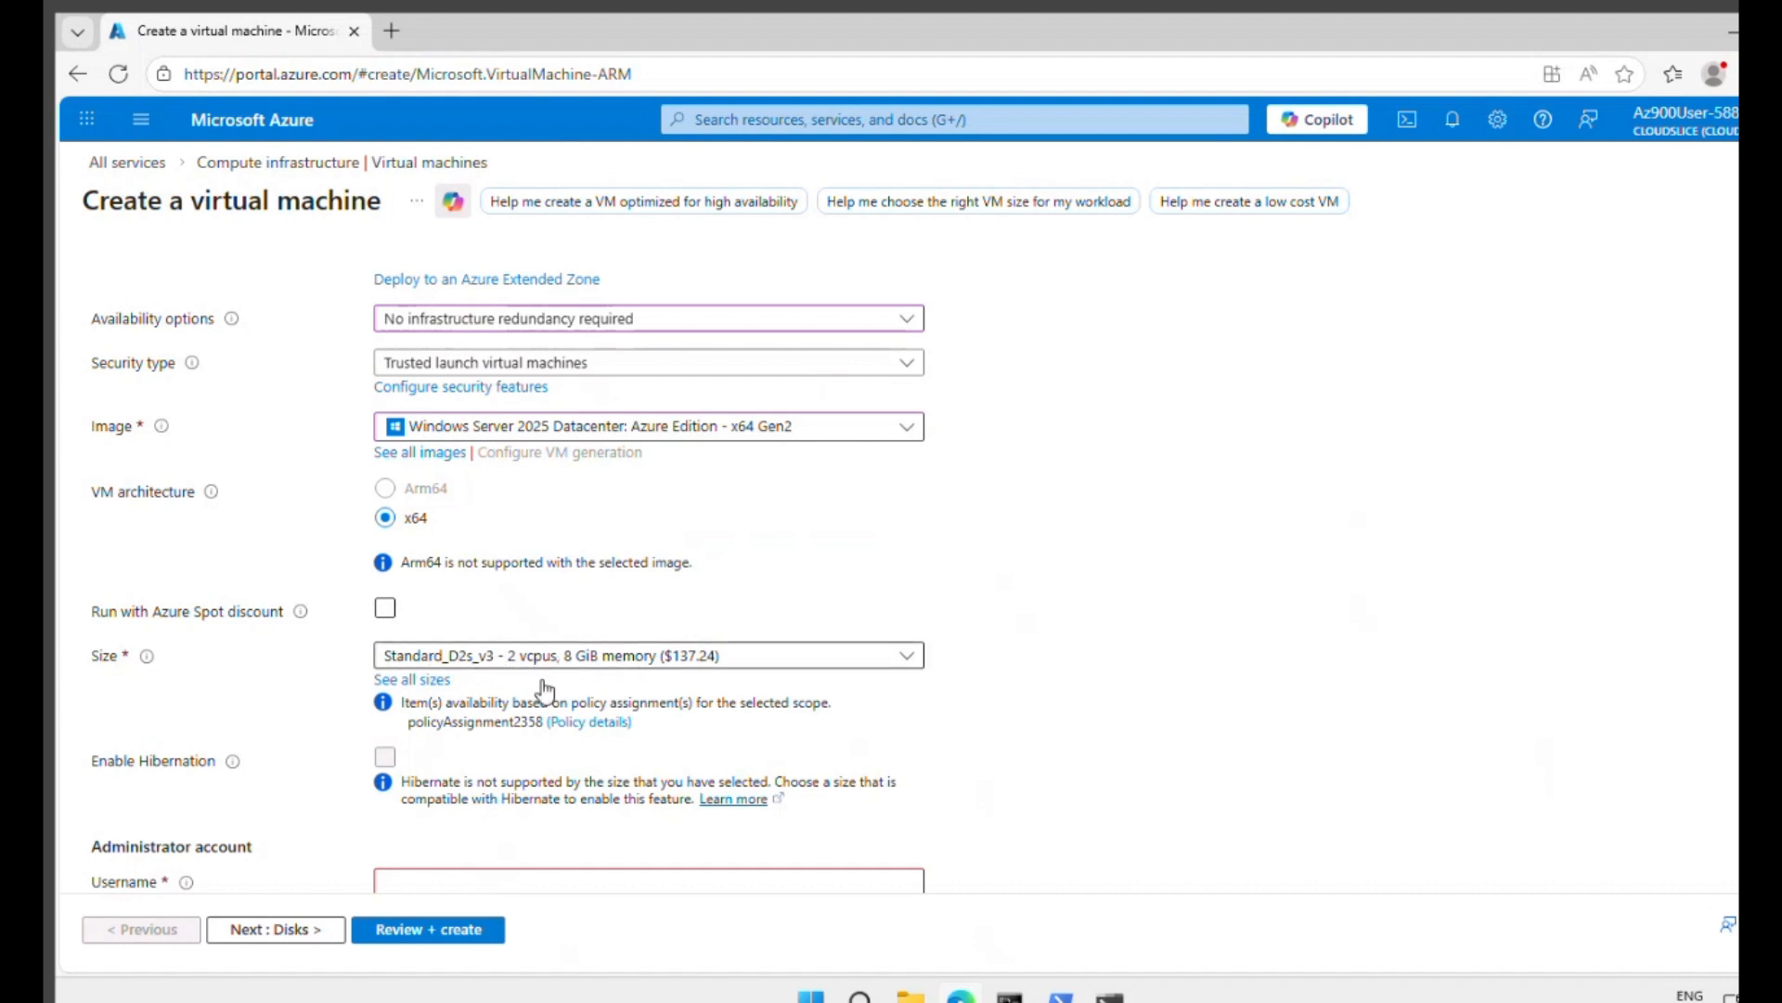
{"action": "scroll", "coordinate": [420, 780], "scroll_direction": "down", "scroll_amount": 3}
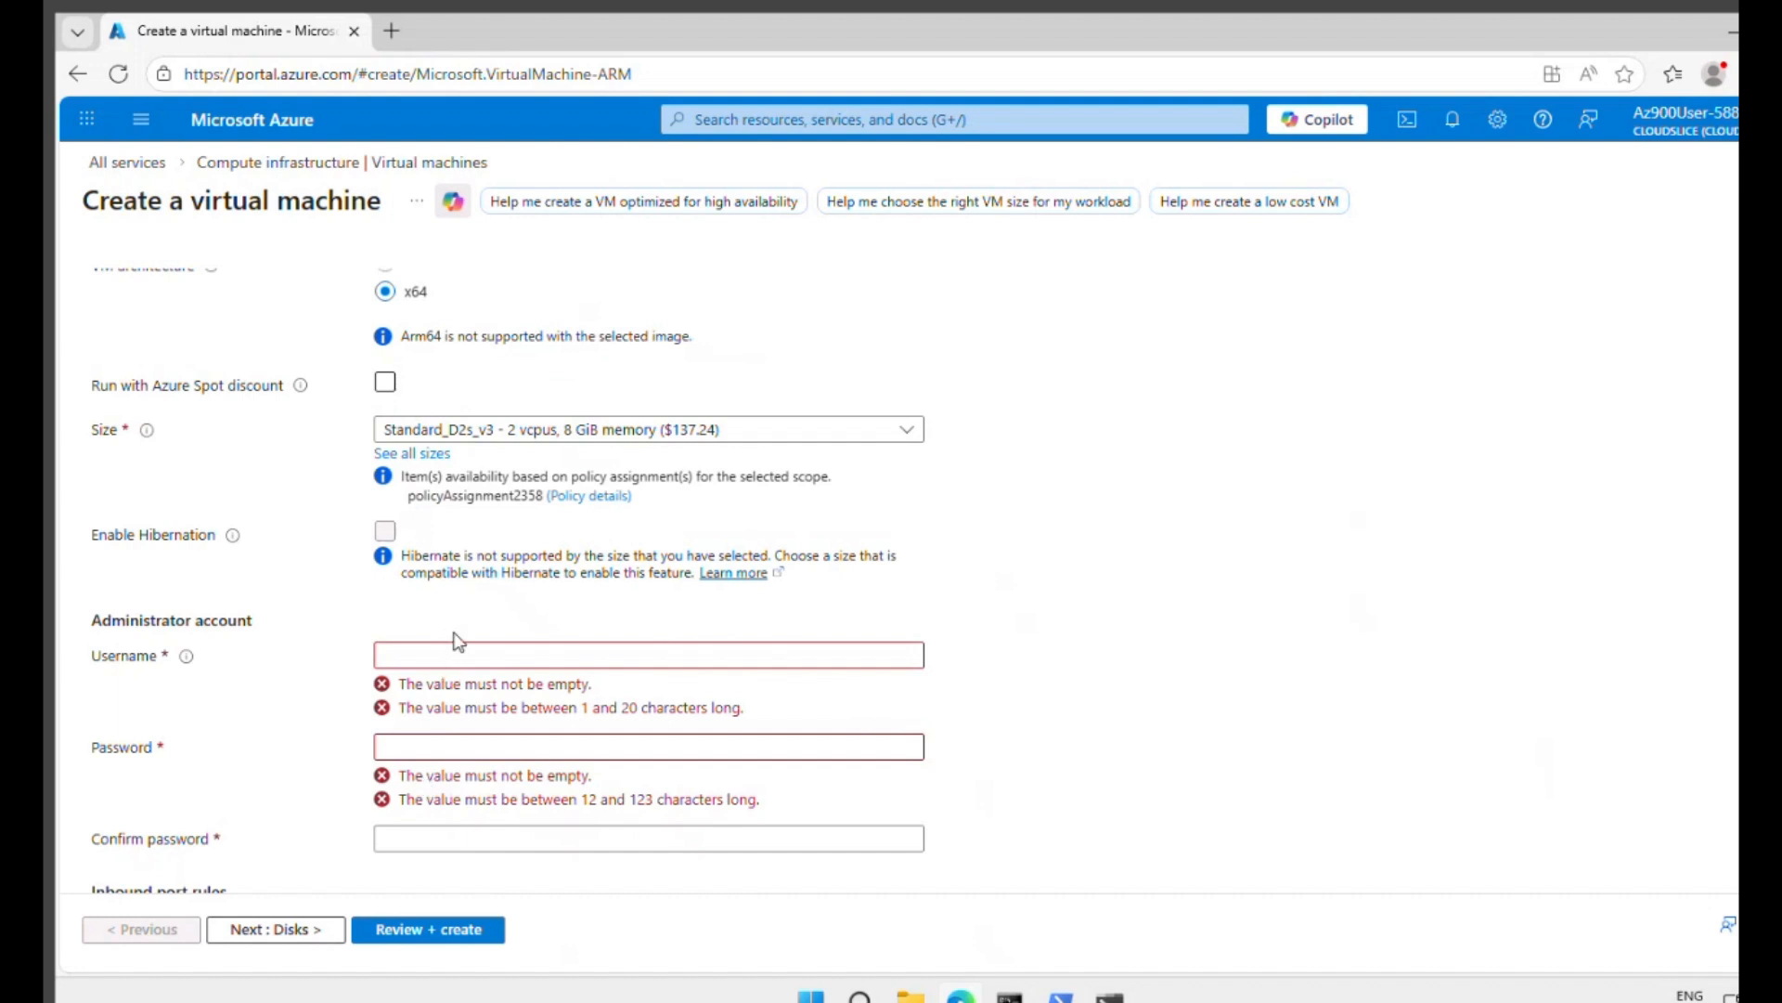
{"action": "left_click", "coordinate": [459, 653]}
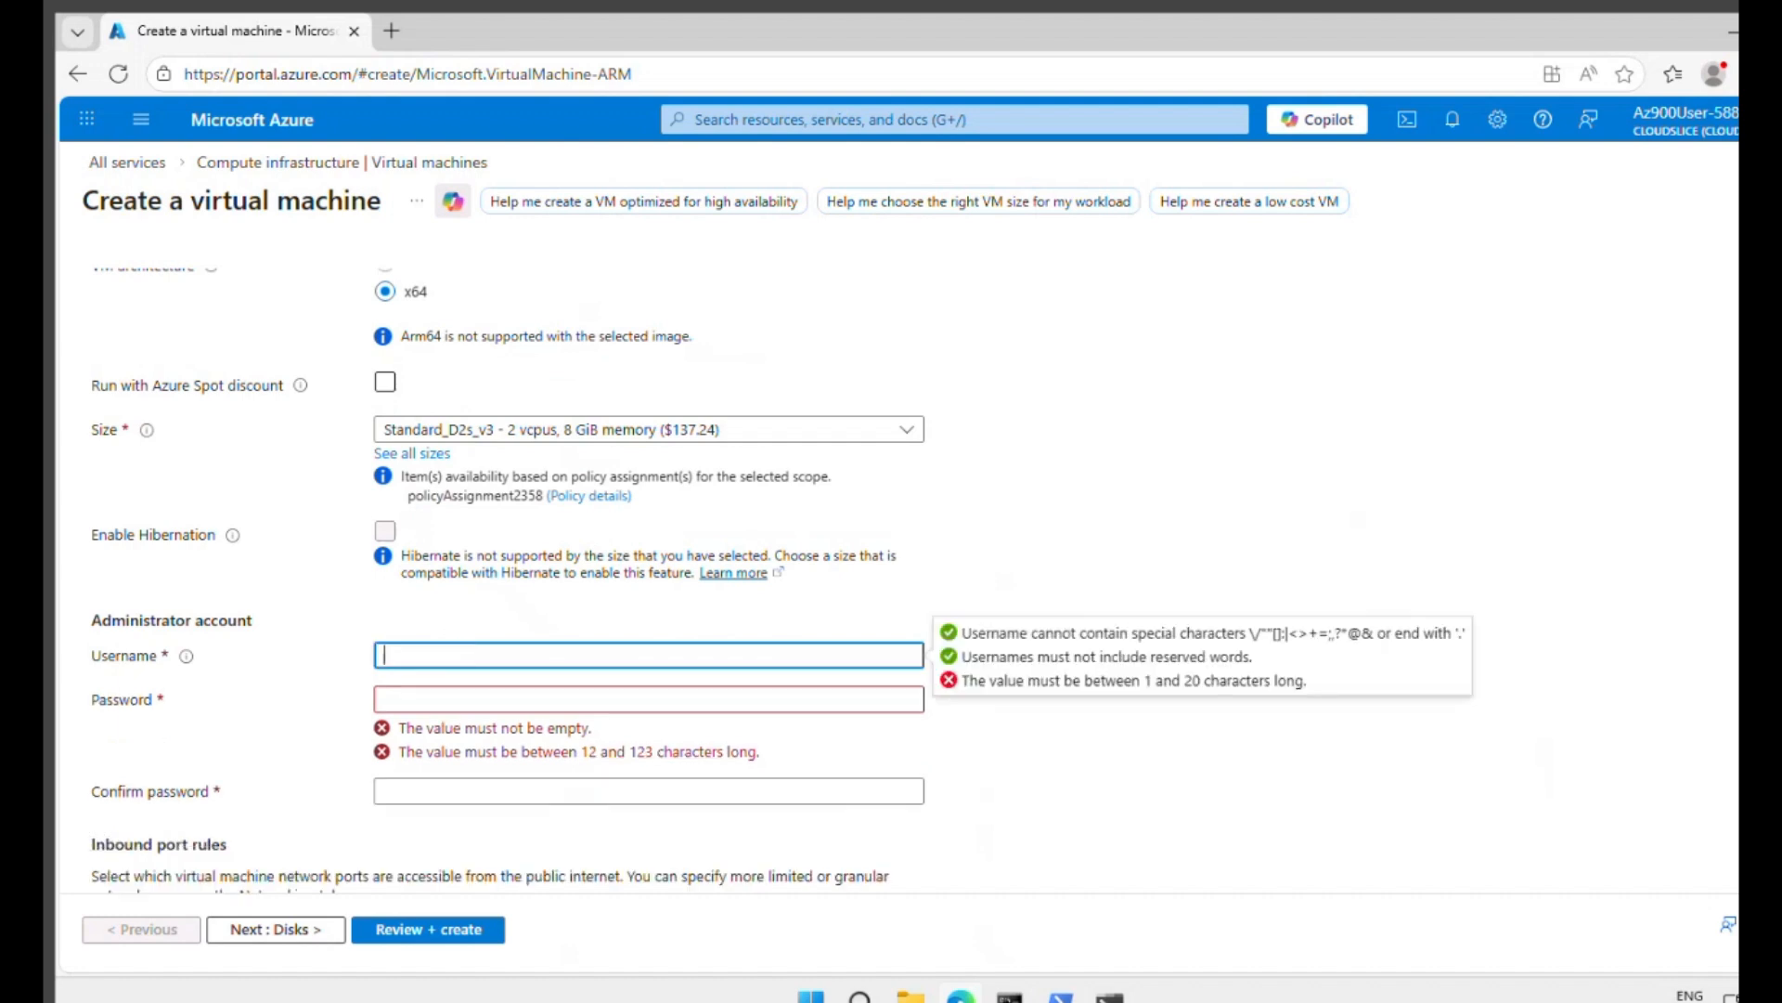
{"action": "type", "text": "azureuser"}
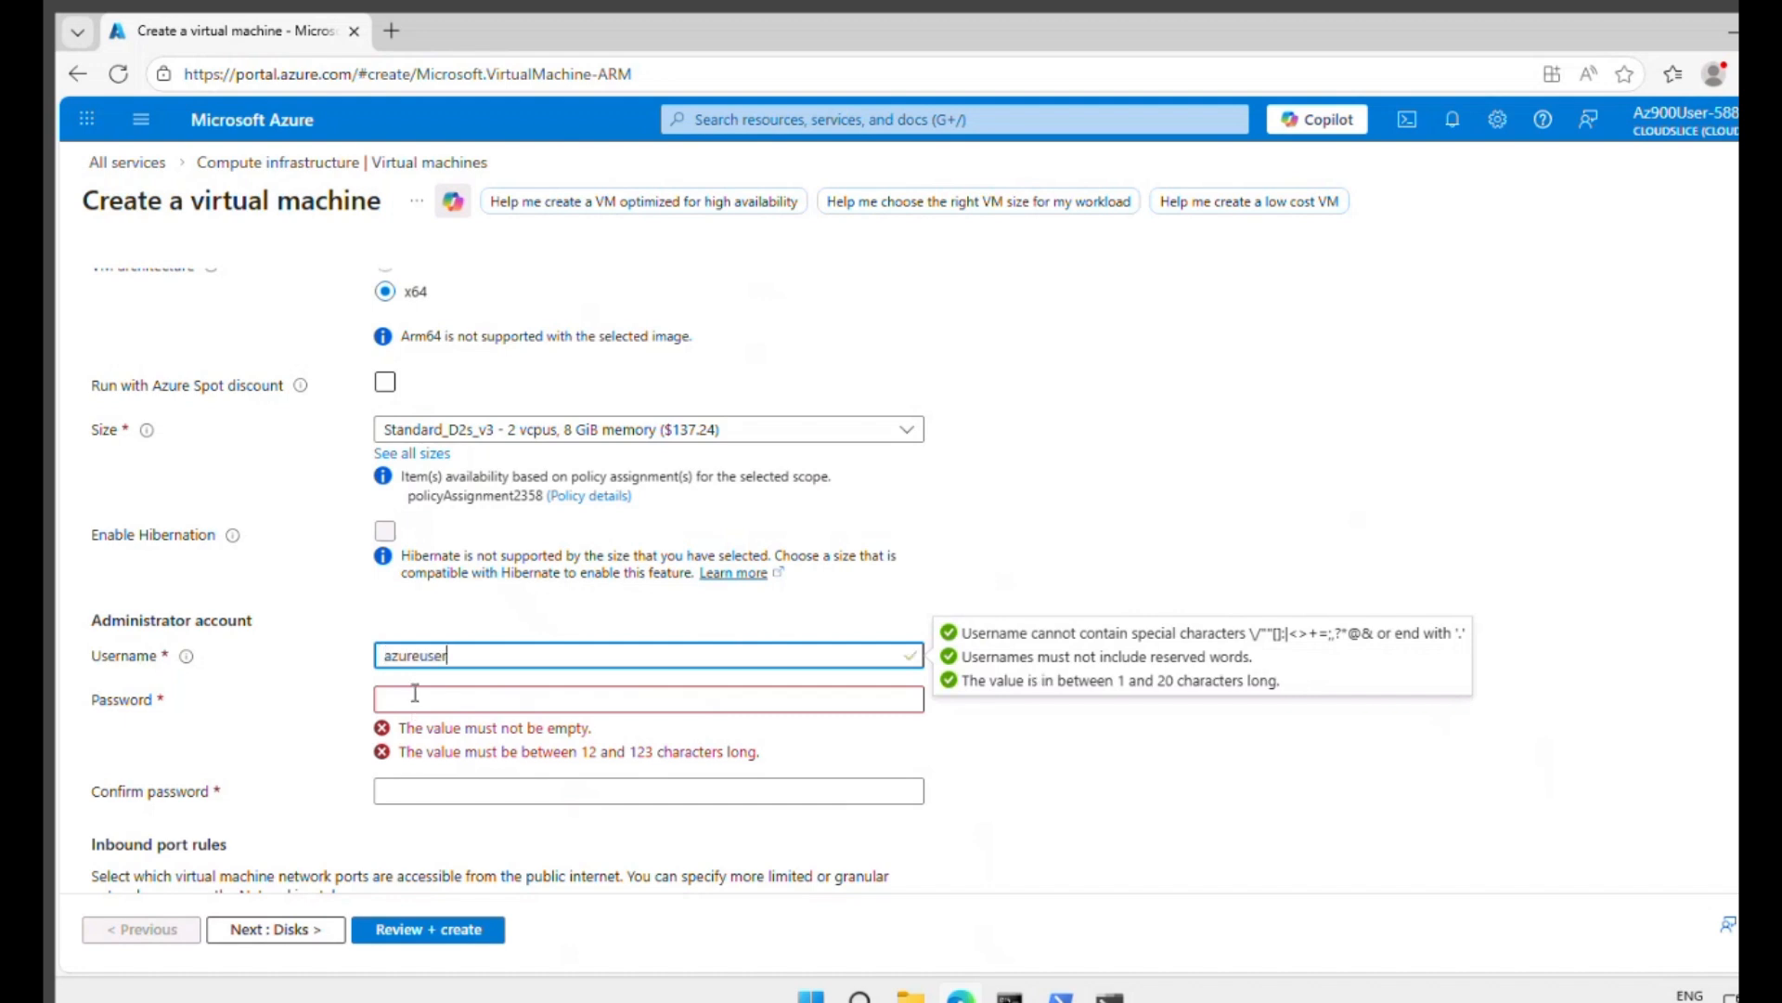
{"action": "left_click", "coordinate": [415, 696]}
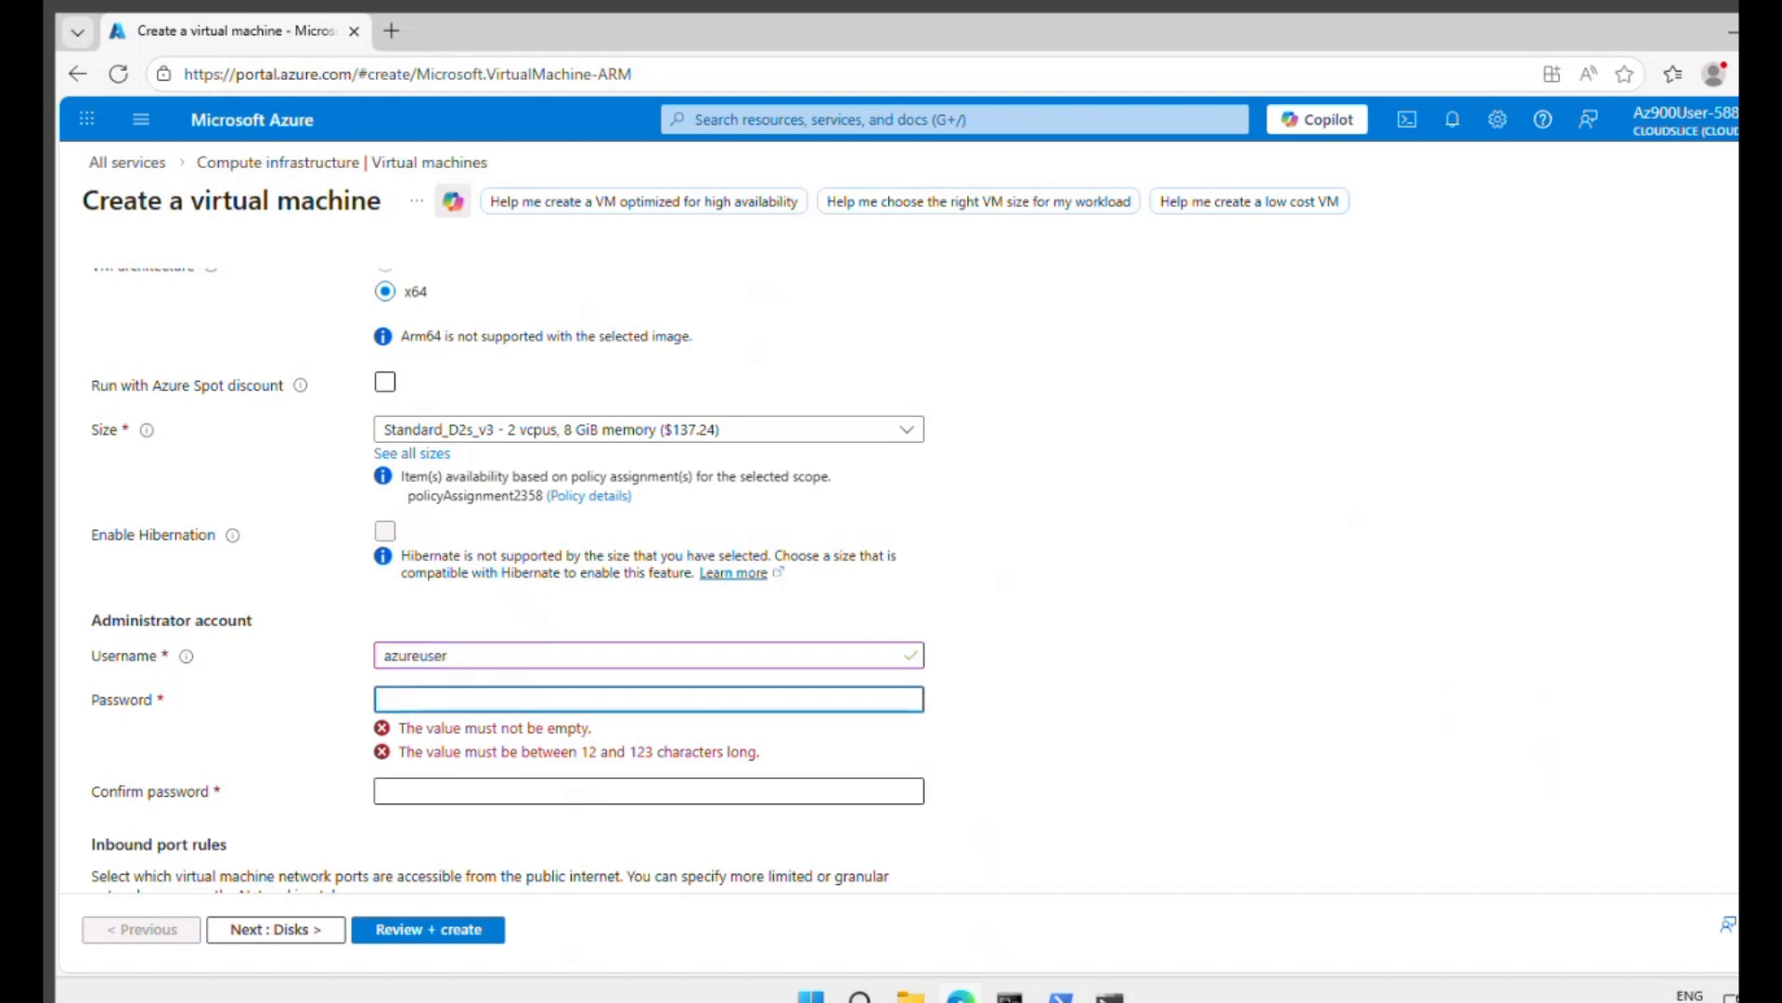
{"action": "key", "text": "ctrl+v"}
{"action": "left_click", "coordinate": [534, 747]}
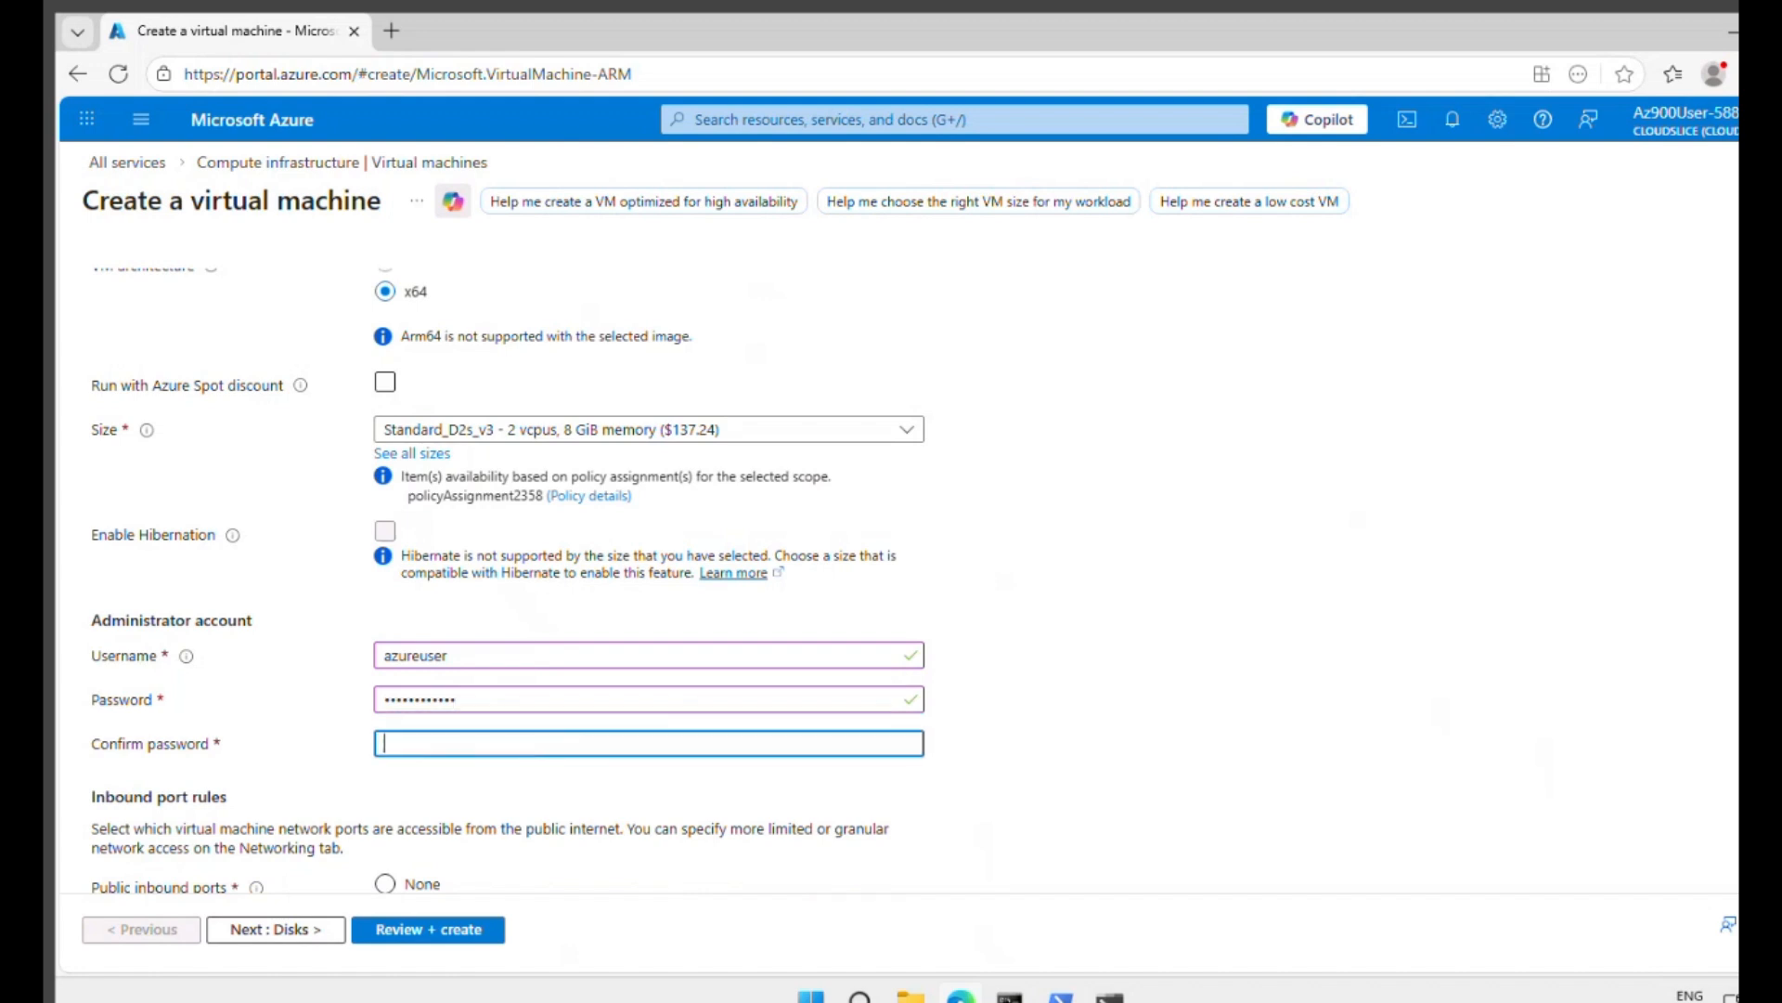
{"action": "key", "text": "ctrl+v"}
- Add HTTP (80) to the allowed public inbound ports alongside RDP (3389)
{"action": "scroll", "coordinate": [938, 661], "scroll_direction": "down", "scroll_amount": 2}
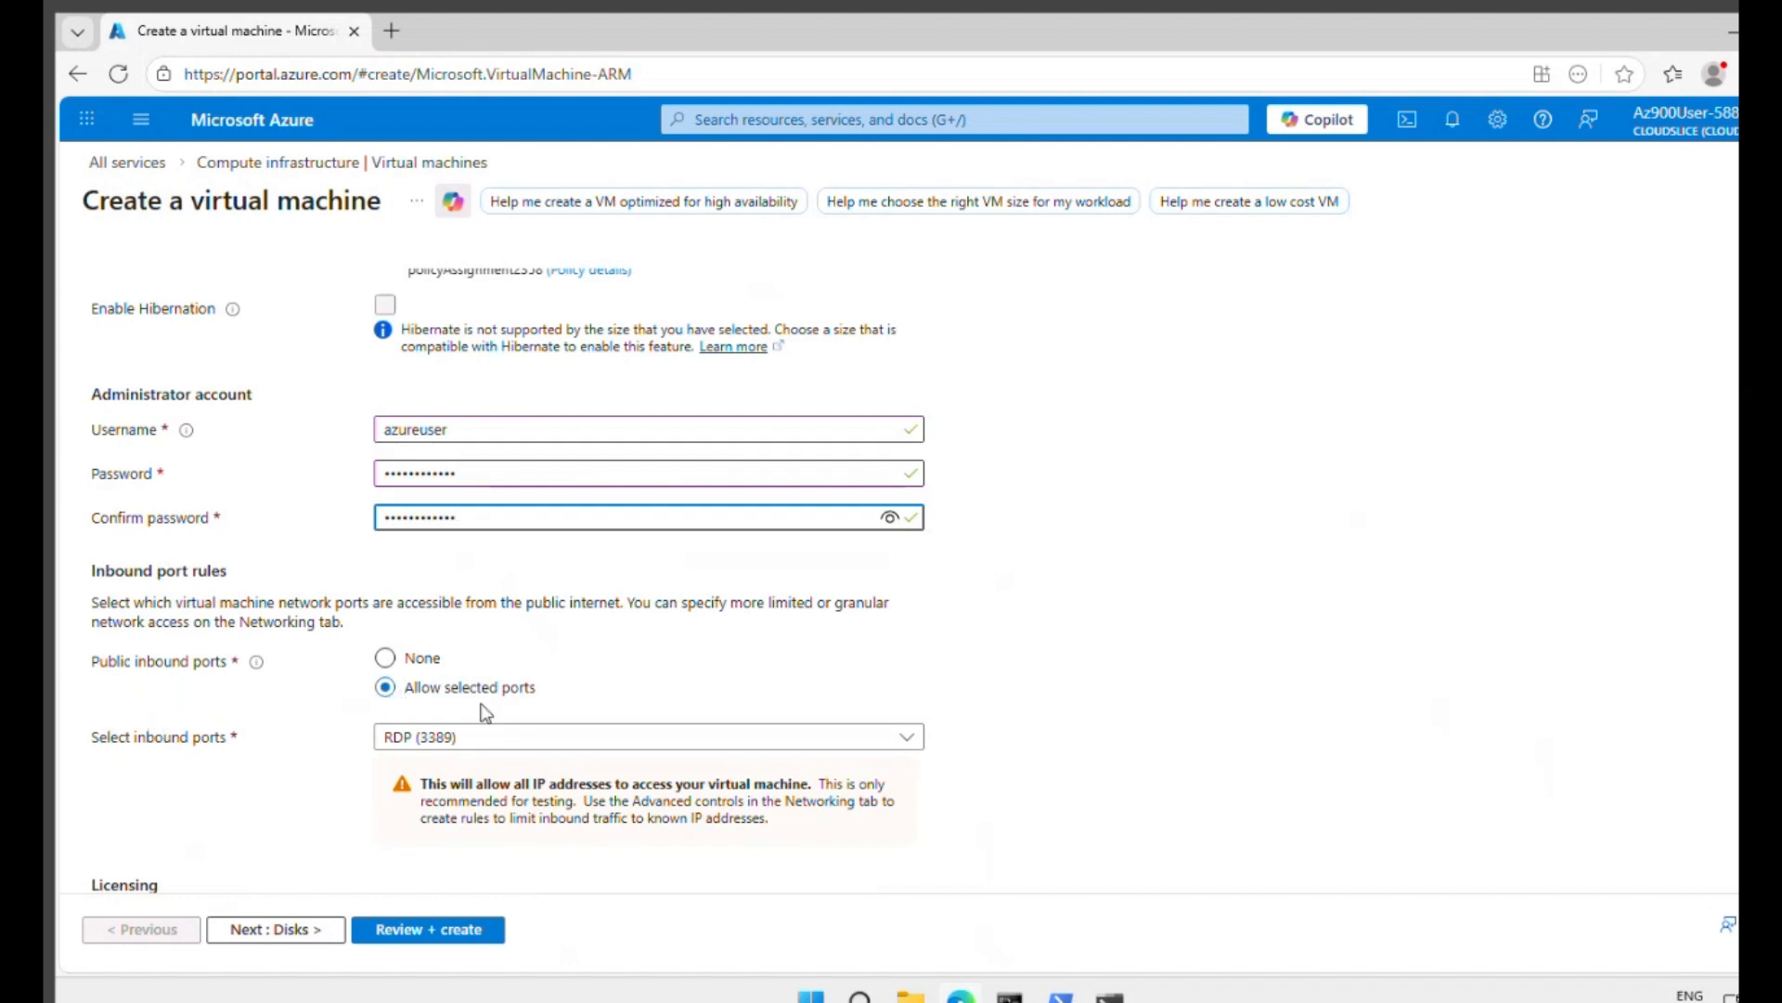
{"action": "left_click", "coordinate": [509, 742]}
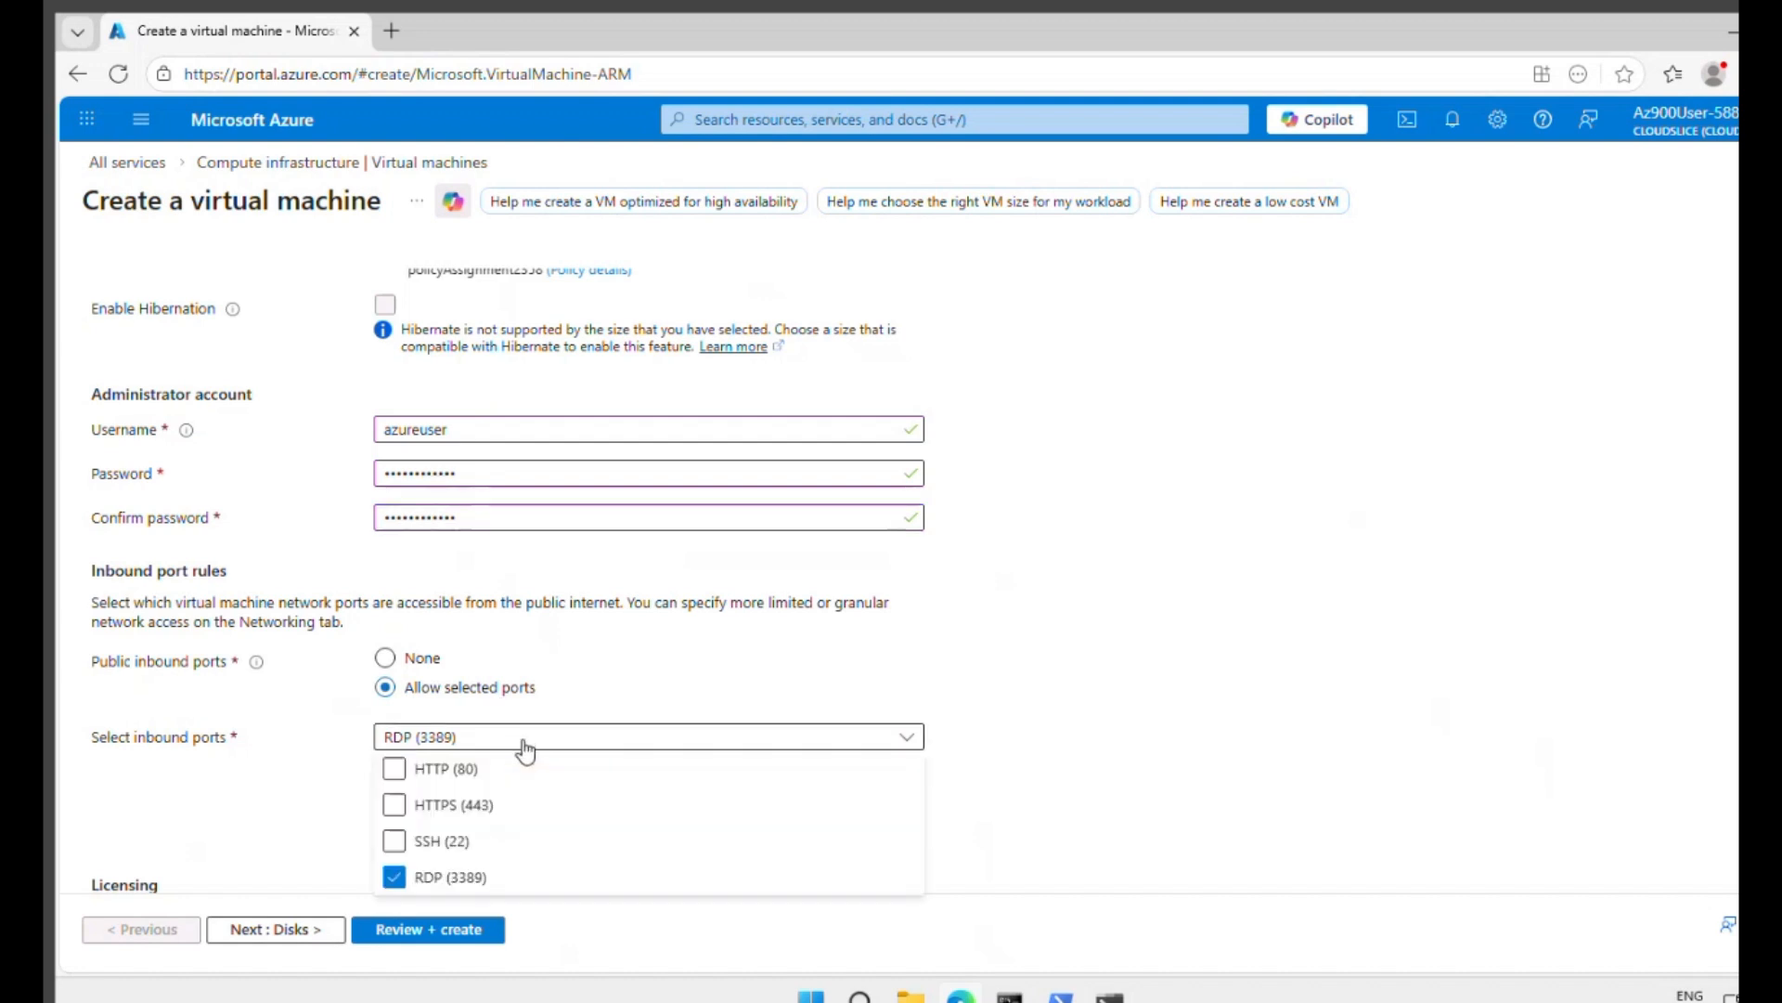
{"action": "left_click", "coordinate": [399, 778]}
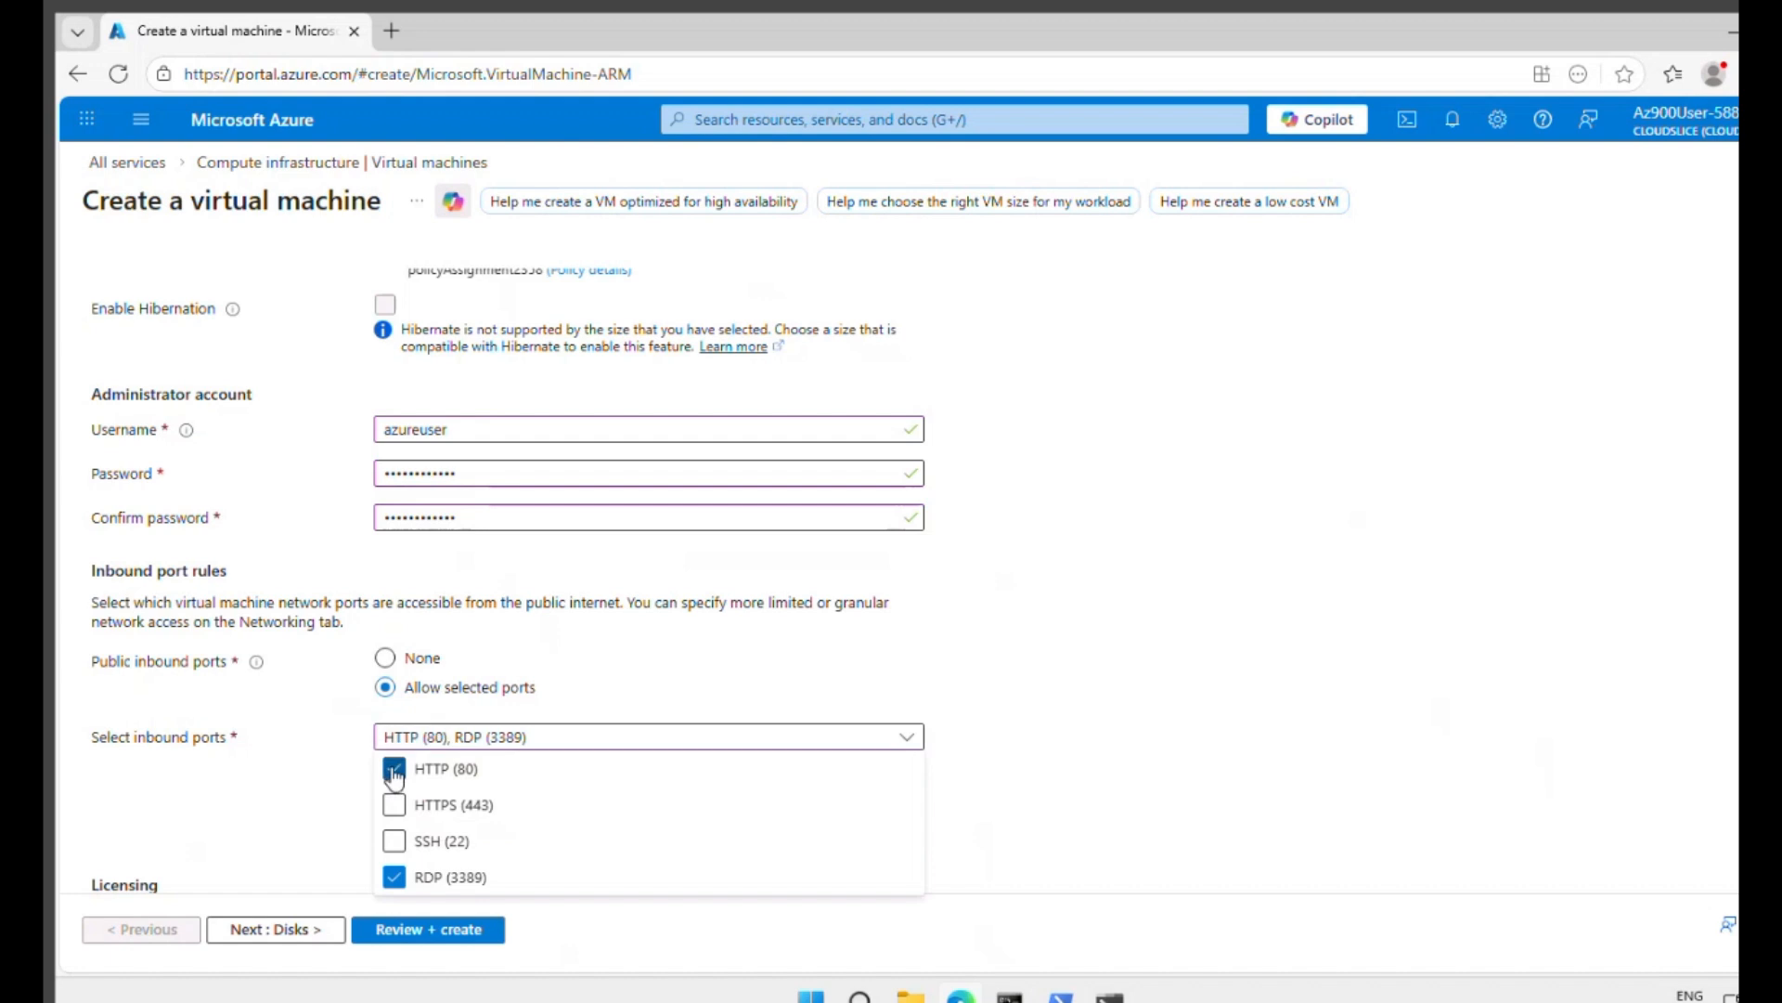
{"action": "left_click", "coordinate": [1036, 752]}
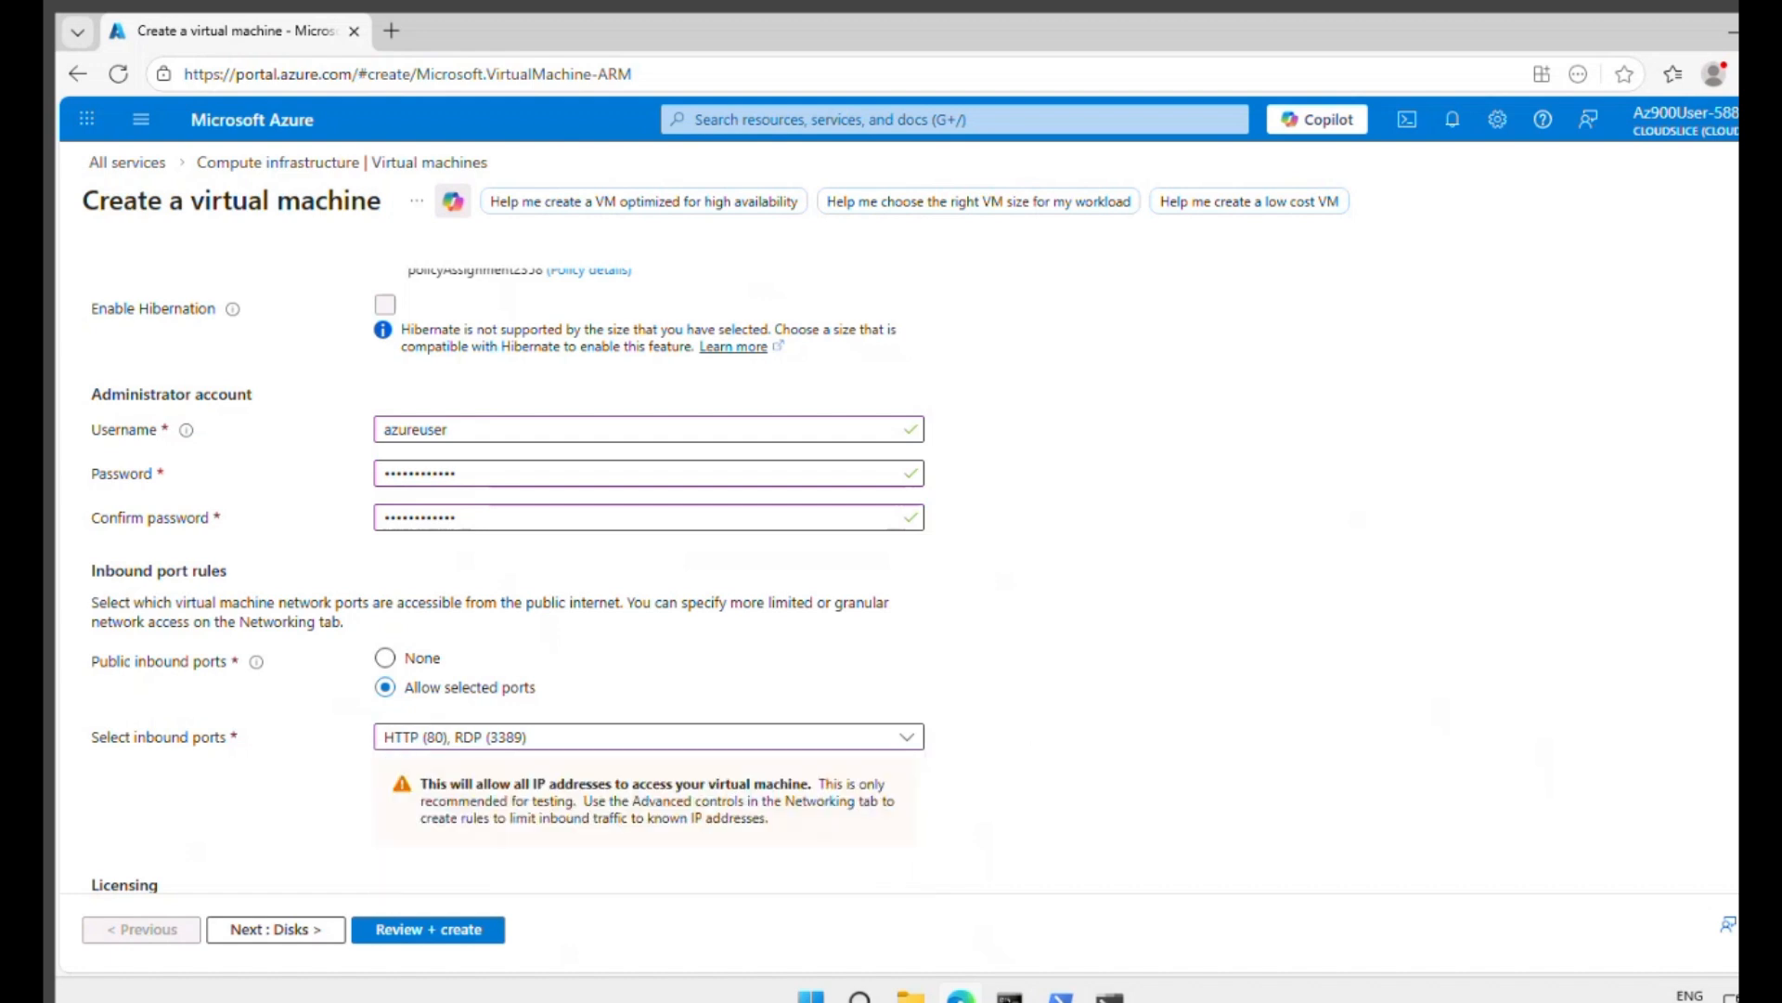
- Disable boot diagnostics in the virtual machine's monitoring options and decline the browser's offer to save the password
{"action": "scroll", "coordinate": [1353, 697], "scroll_direction": "down", "scroll_amount": 2}
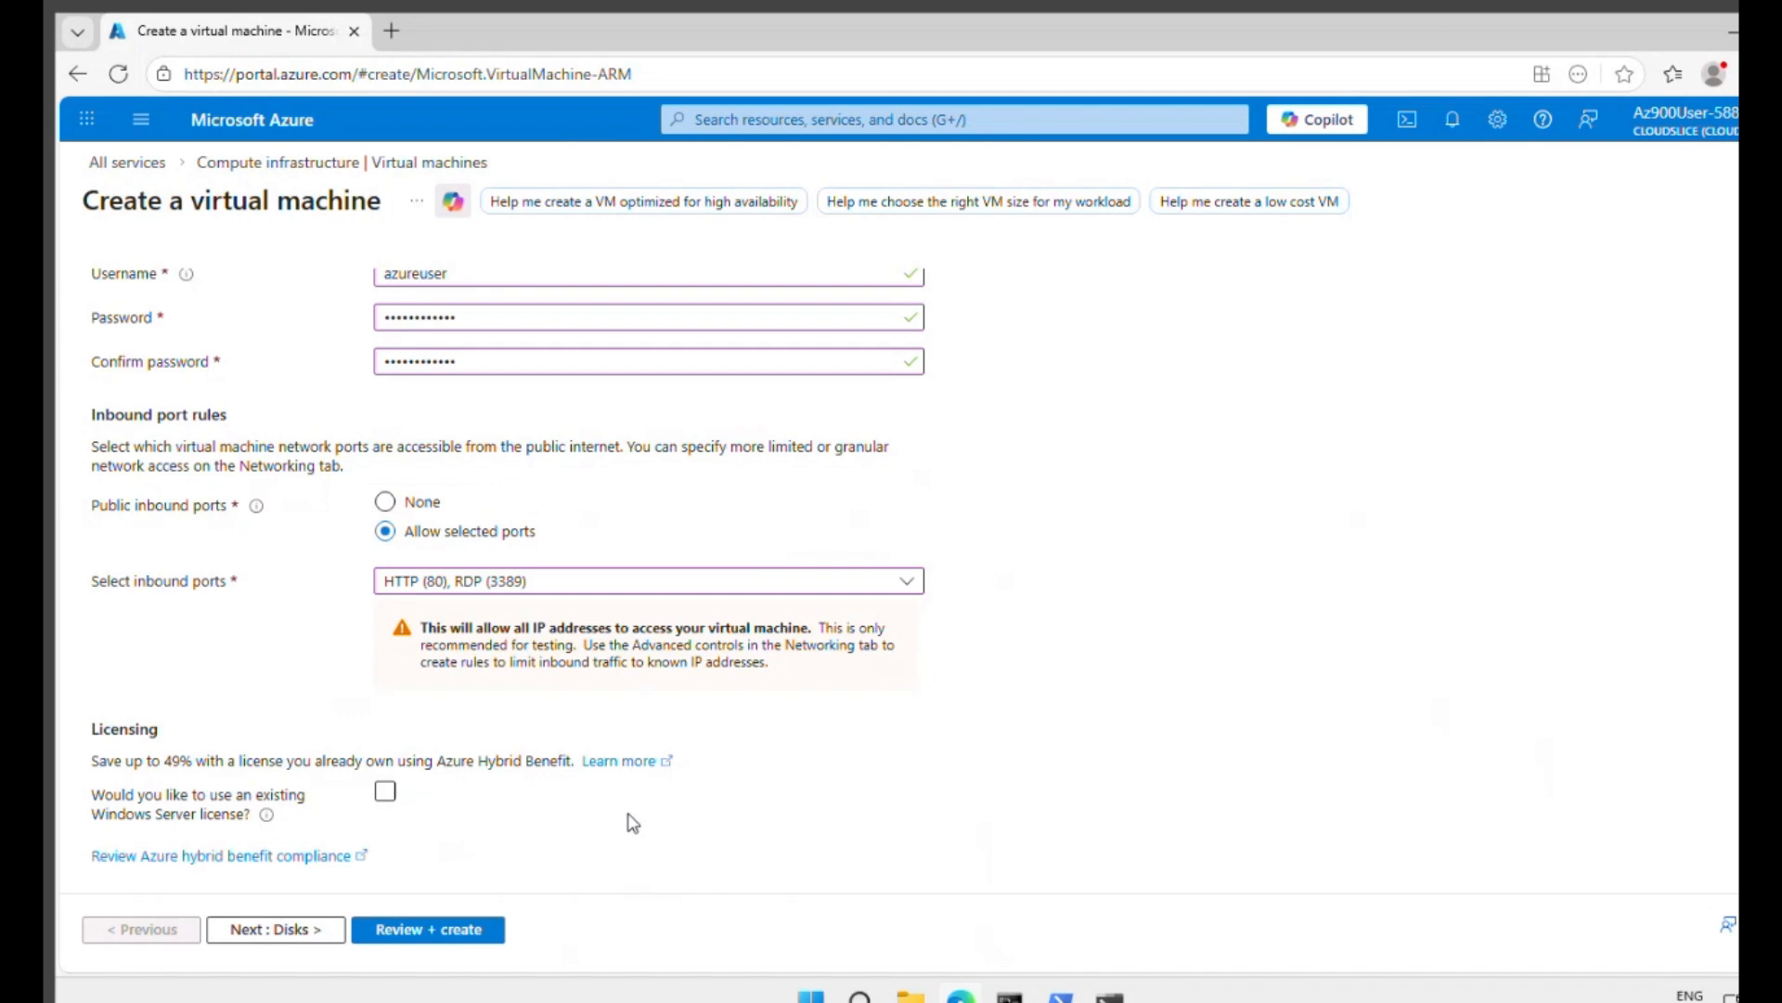
{"action": "scroll", "coordinate": [632, 823], "scroll_direction": "up", "scroll_amount": 10}
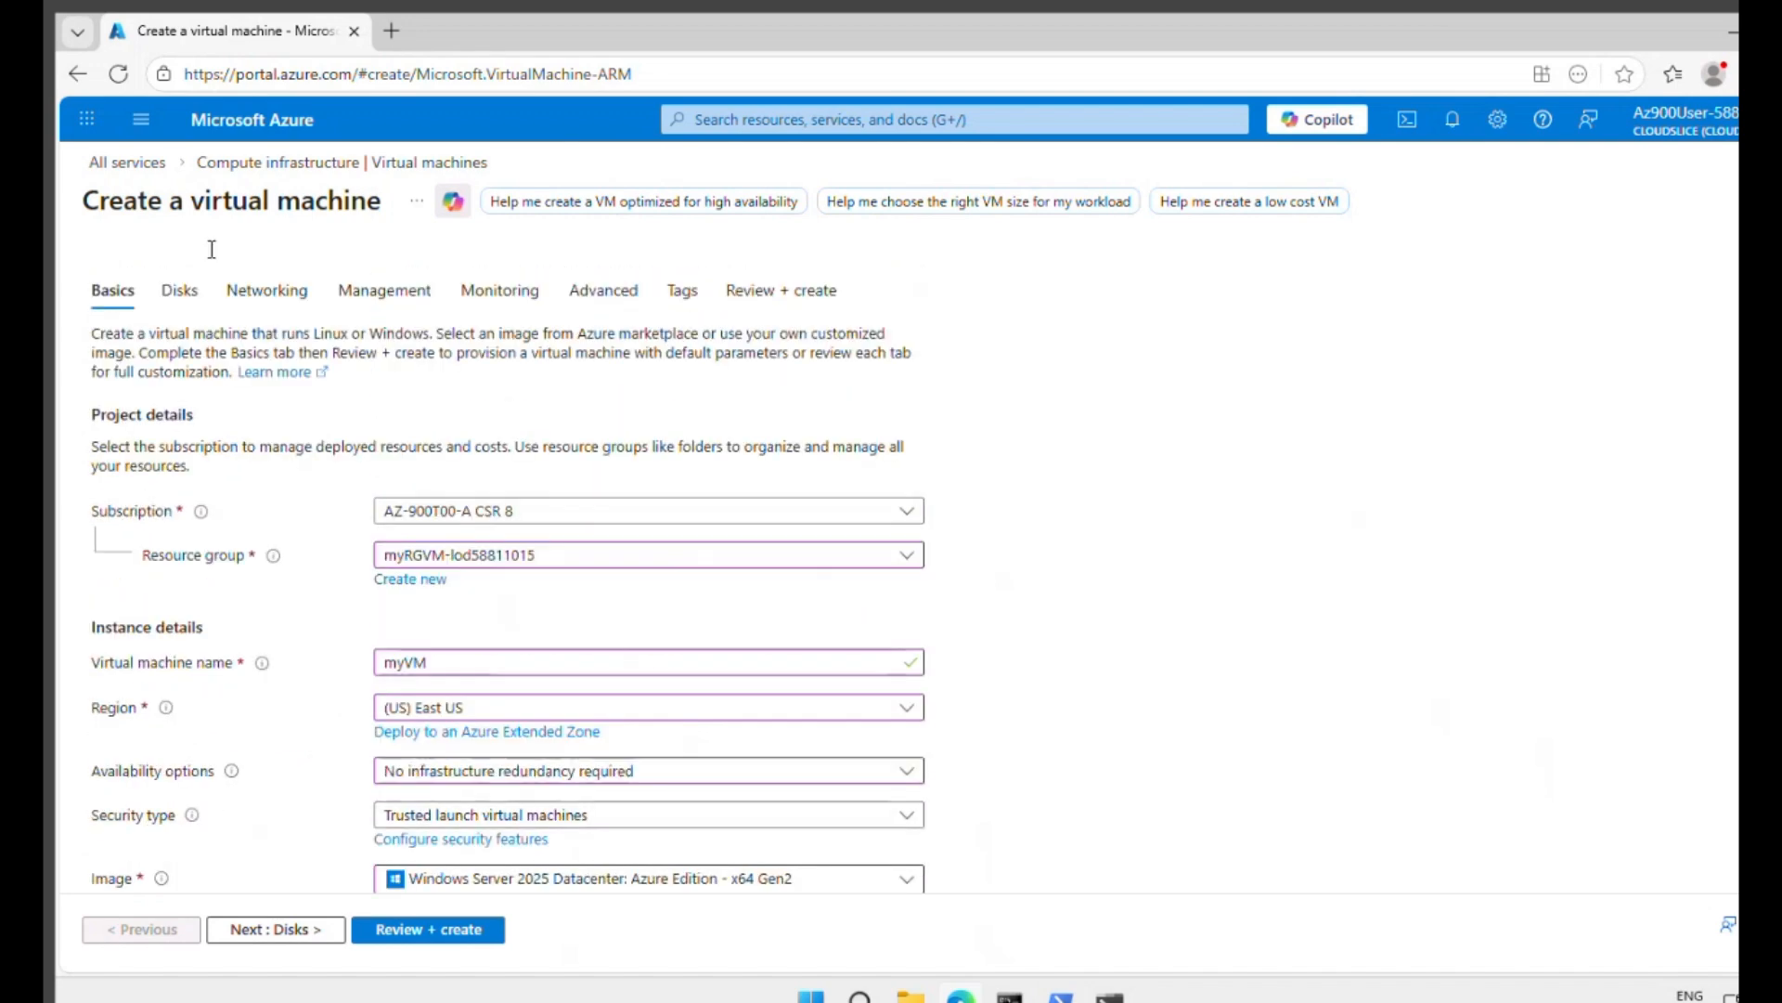
{"action": "left_click", "coordinate": [509, 299]}
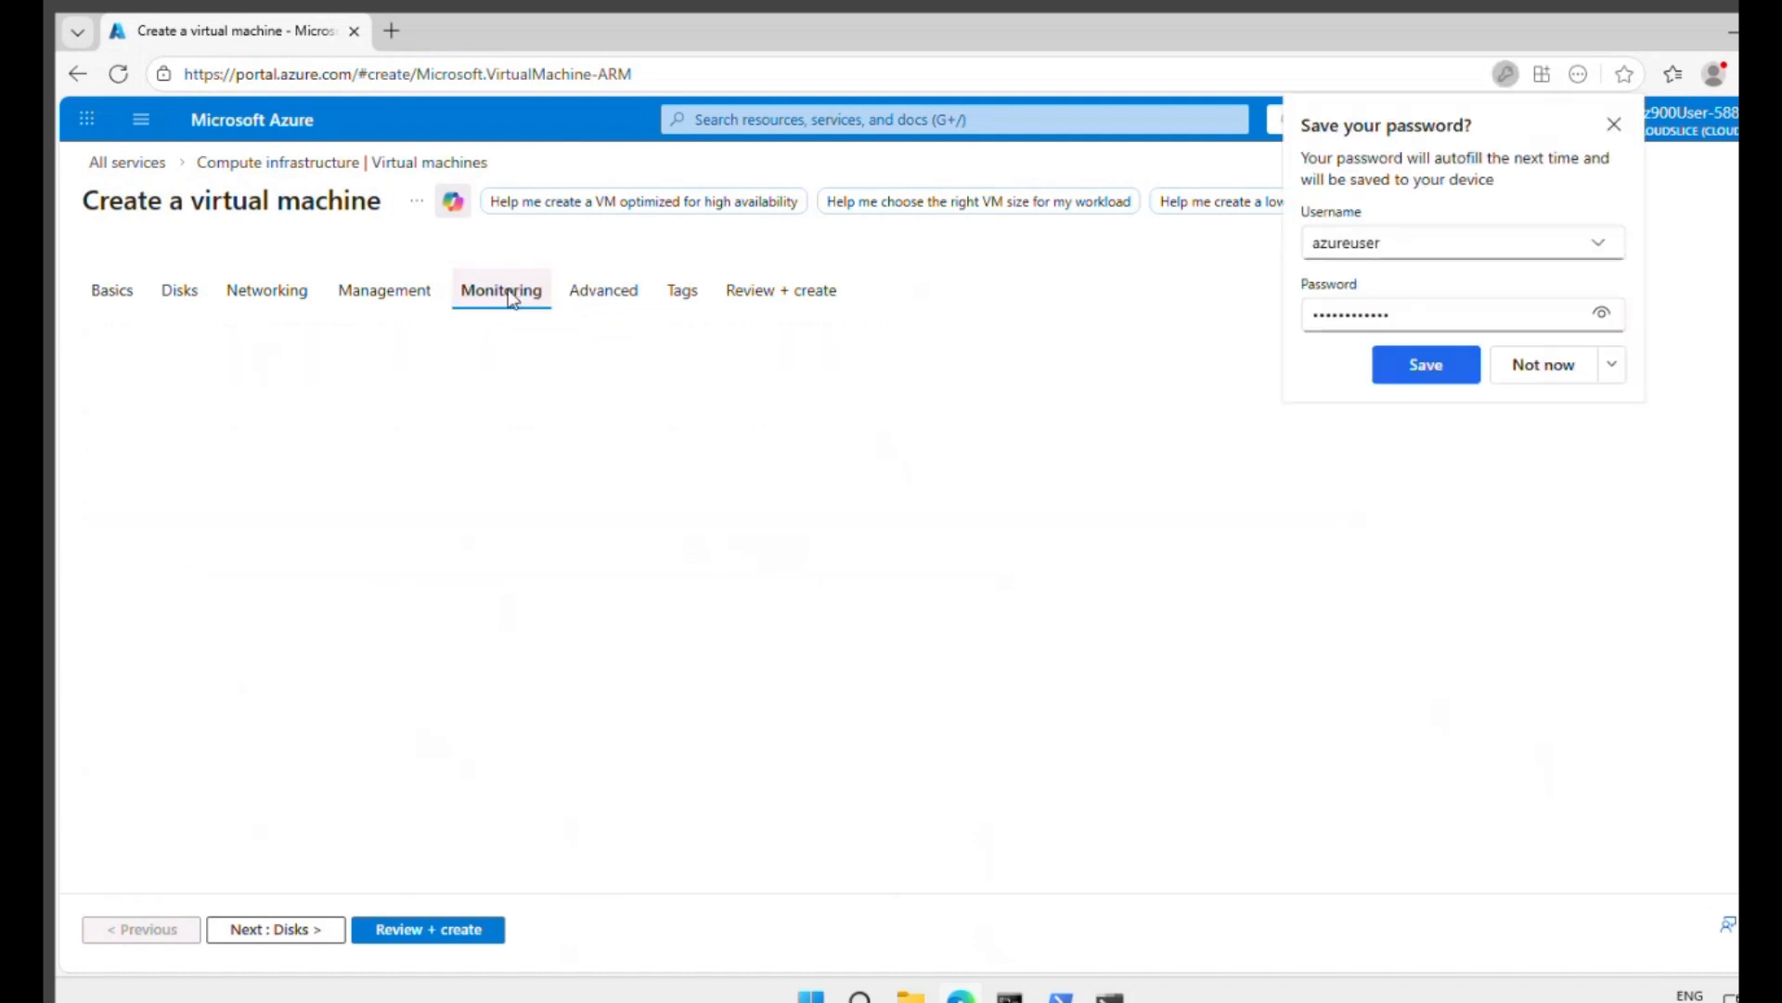
{"action": "left_click", "coordinate": [388, 409]}
{"action": "left_click", "coordinate": [403, 561]}
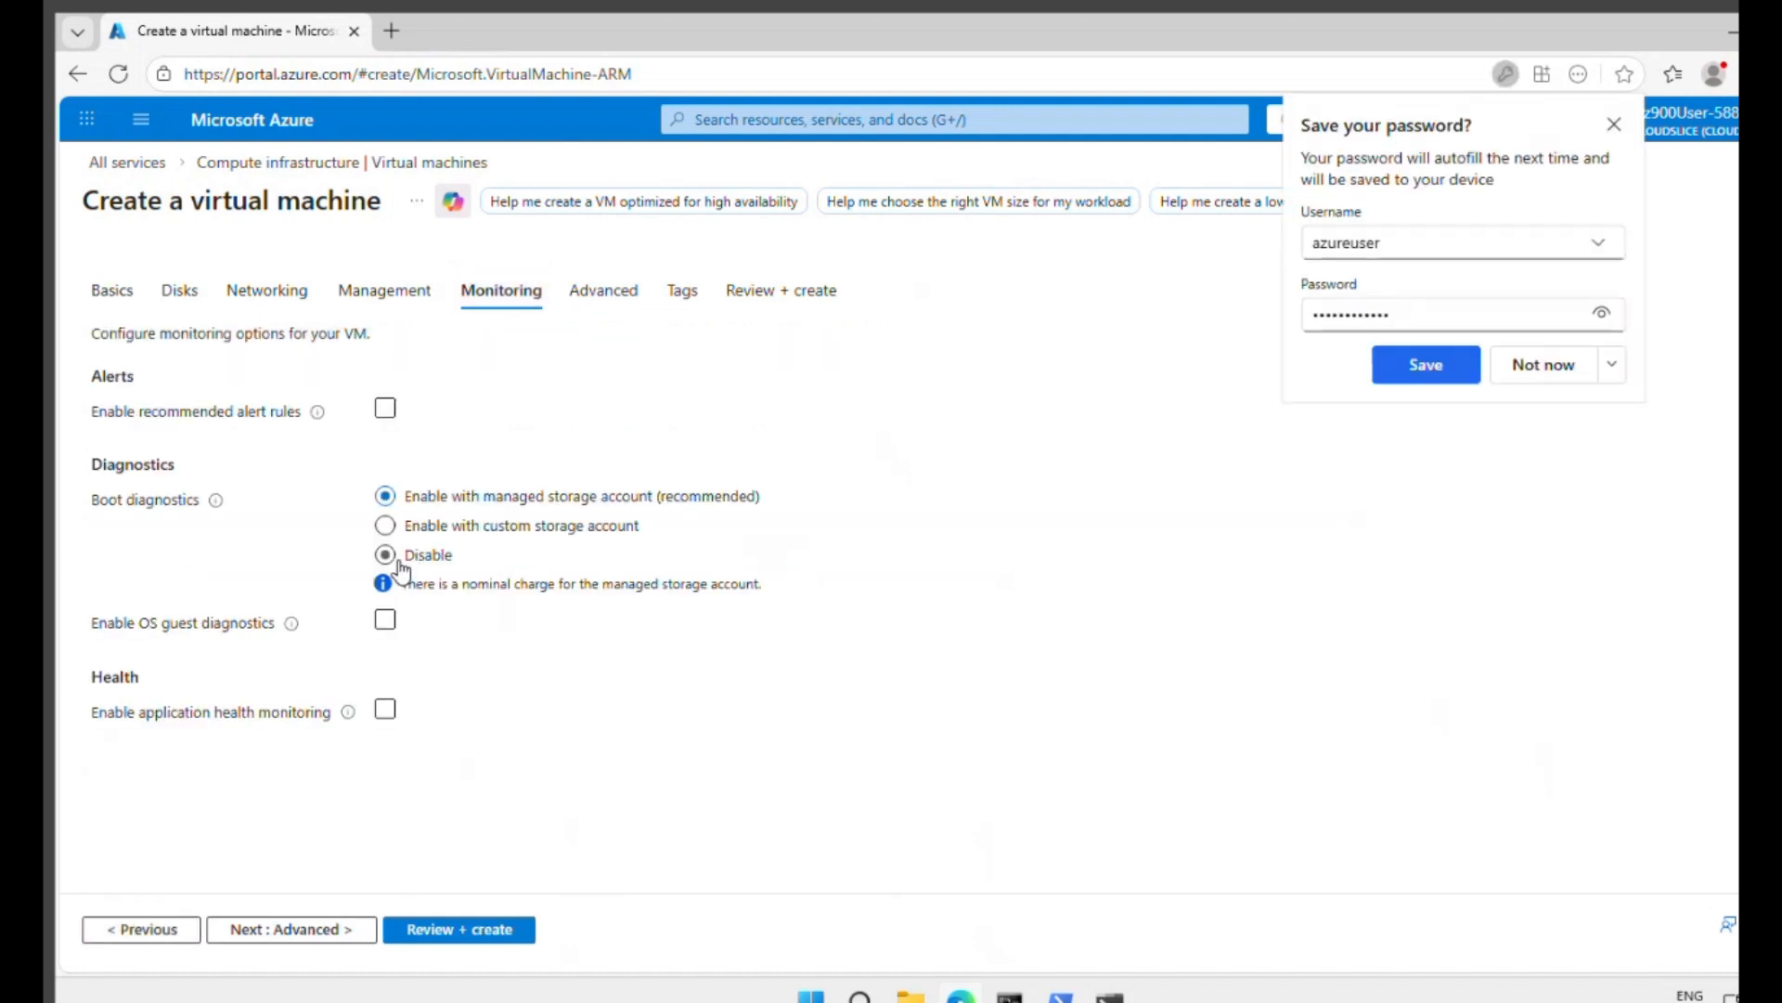
{"action": "left_click", "coordinate": [393, 560]}
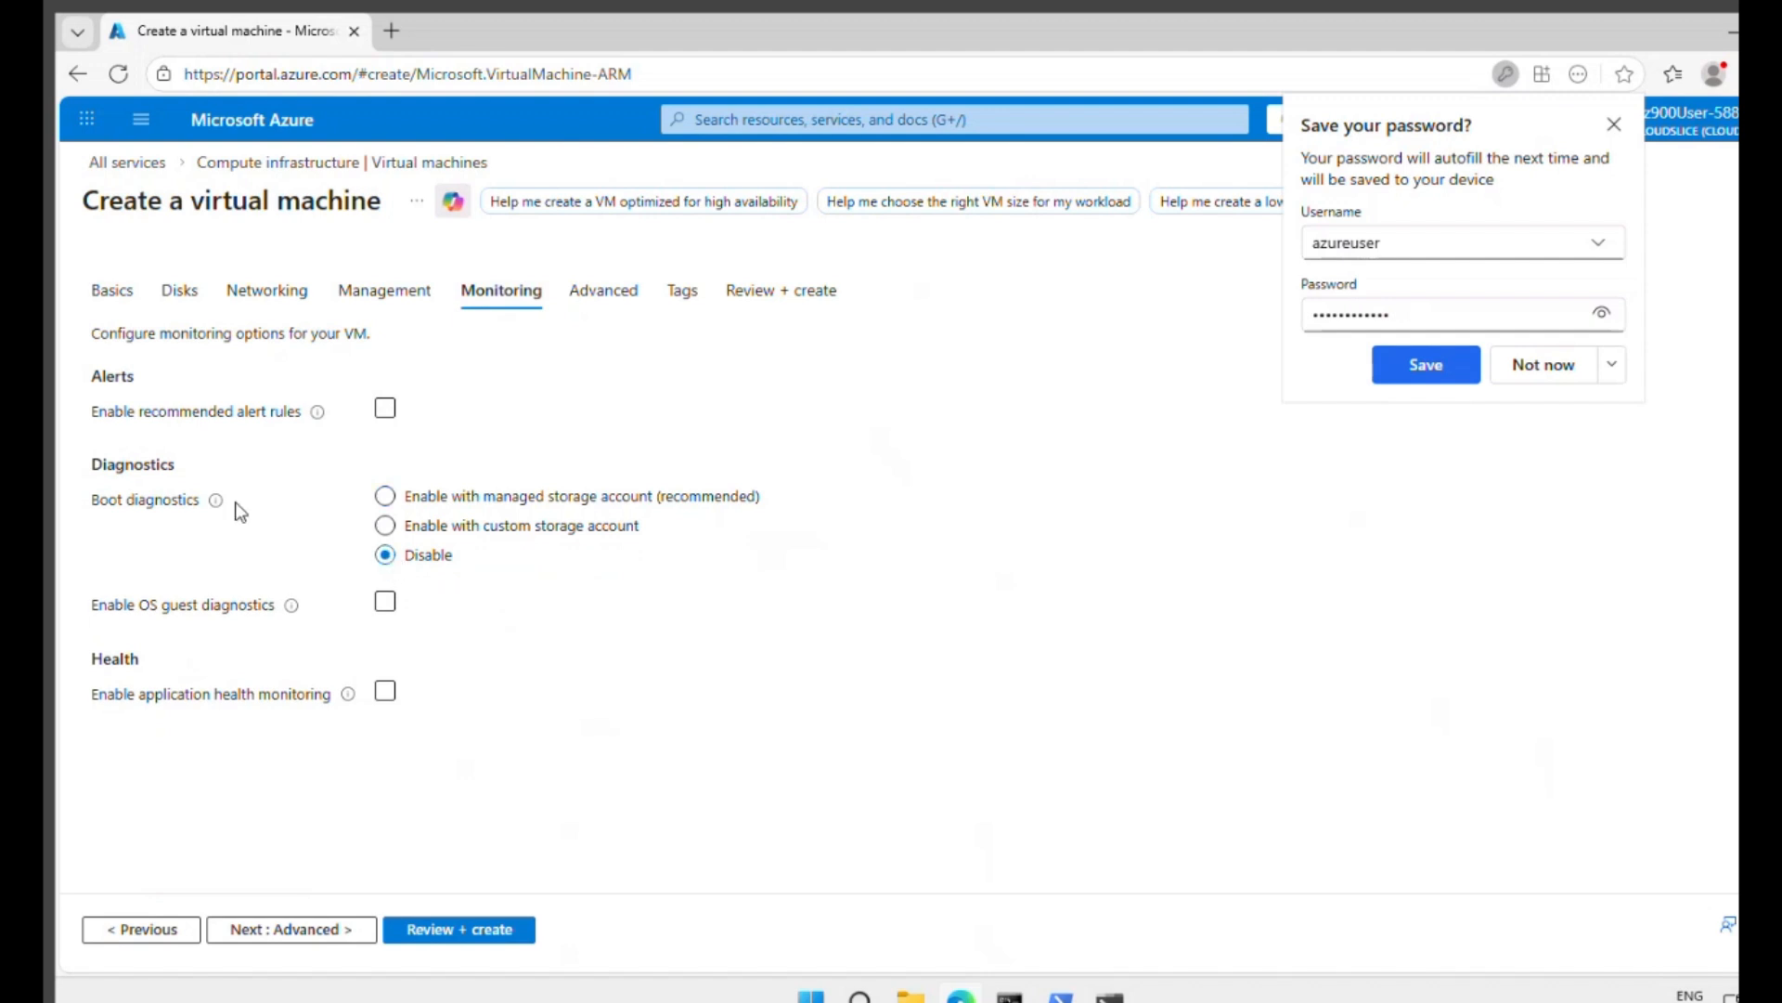
{"action": "mouse_move", "coordinate": [220, 511]}
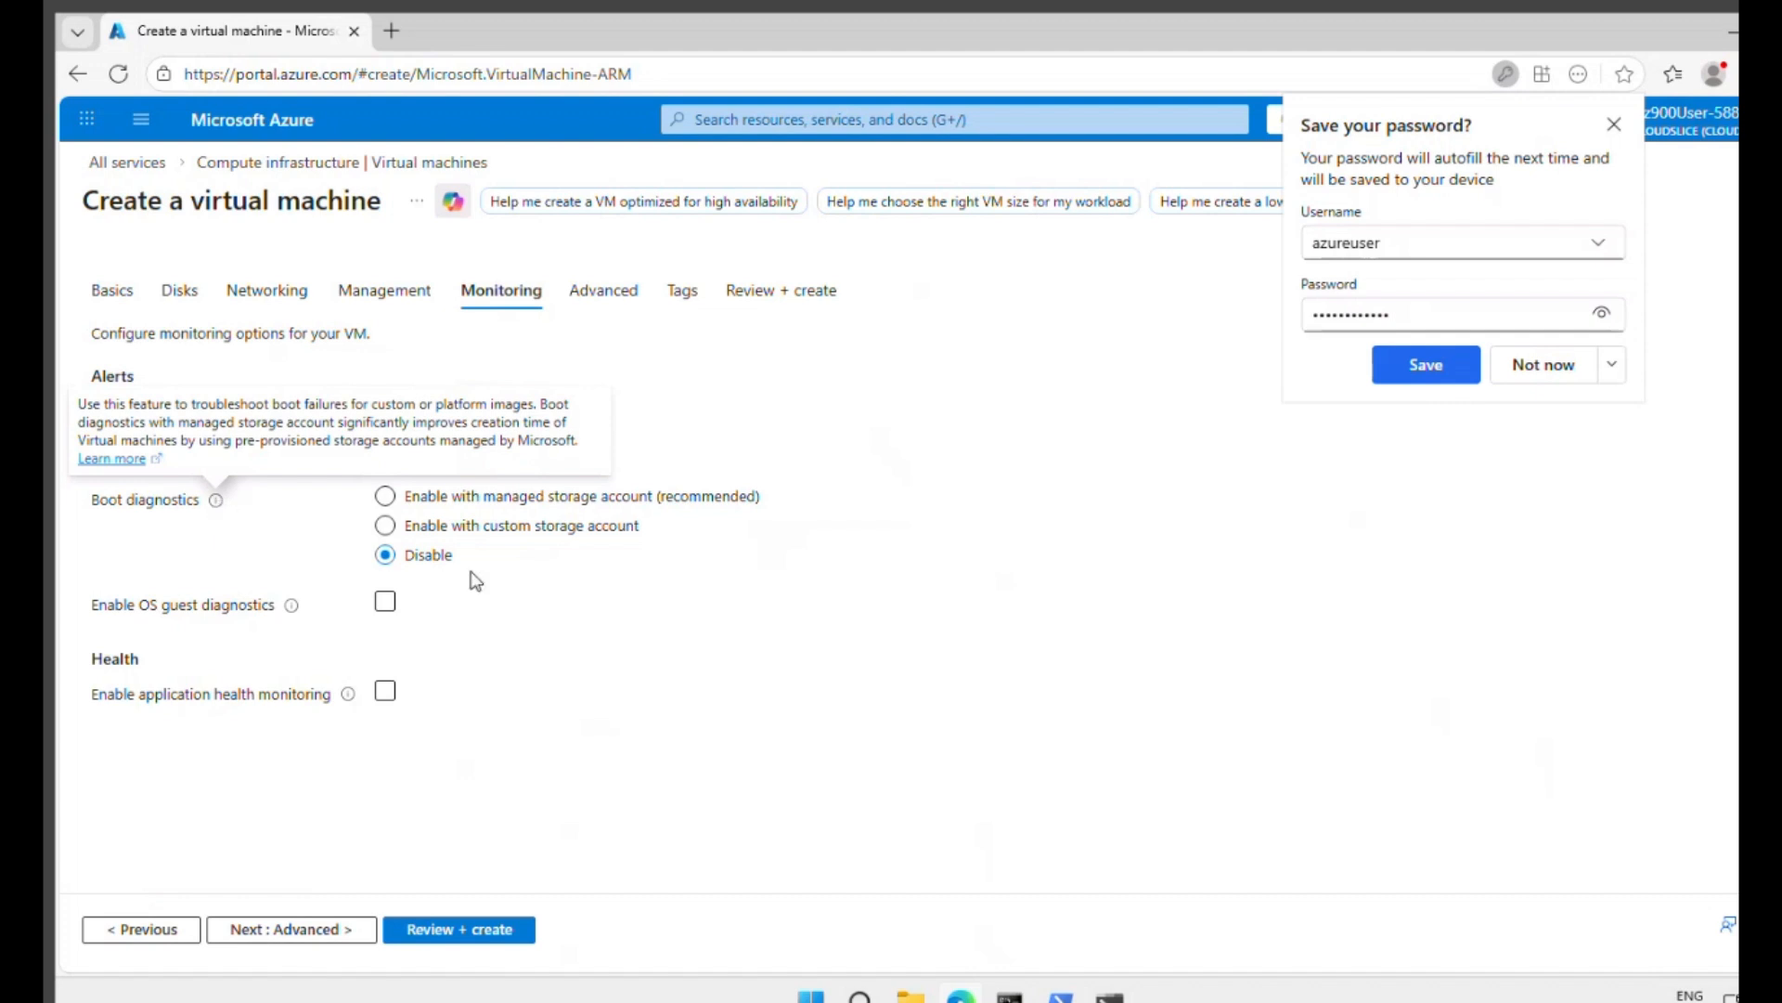
{"action": "left_click", "coordinate": [1553, 379]}
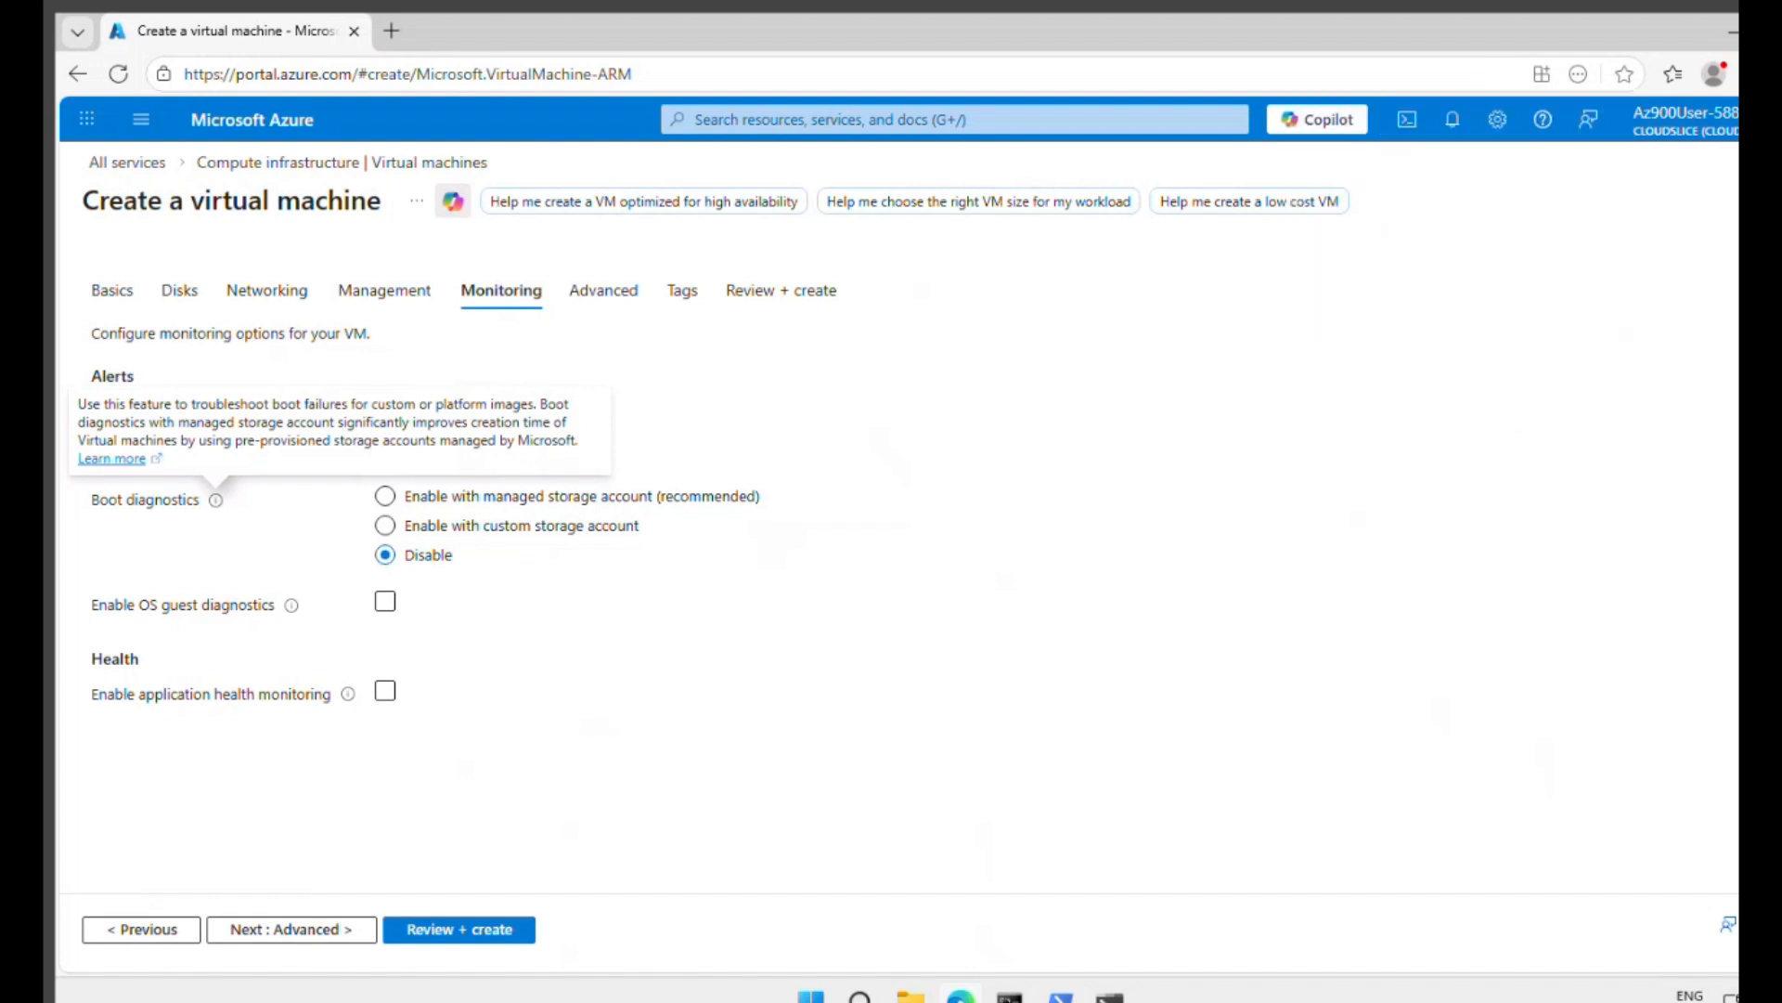
- Validate and create the virtual machine, and open its resource page once deployment completes
{"action": "left_click", "coordinate": [471, 932]}
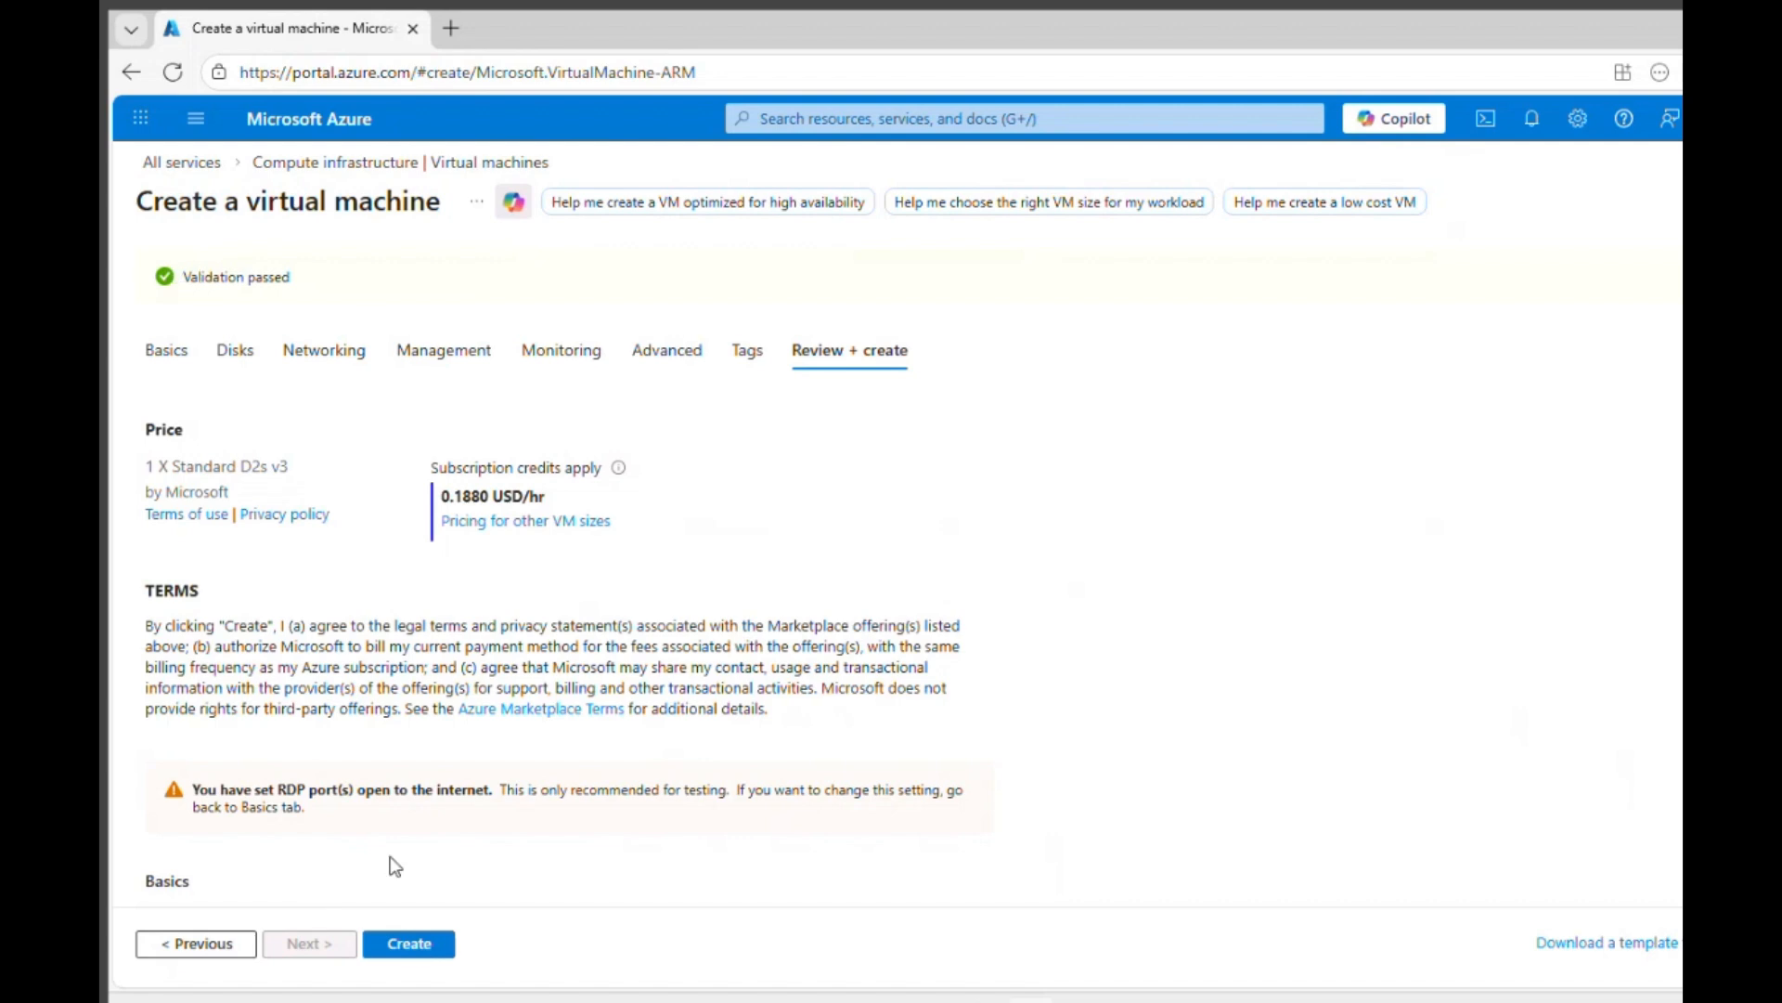
{"action": "left_click", "coordinate": [416, 954]}
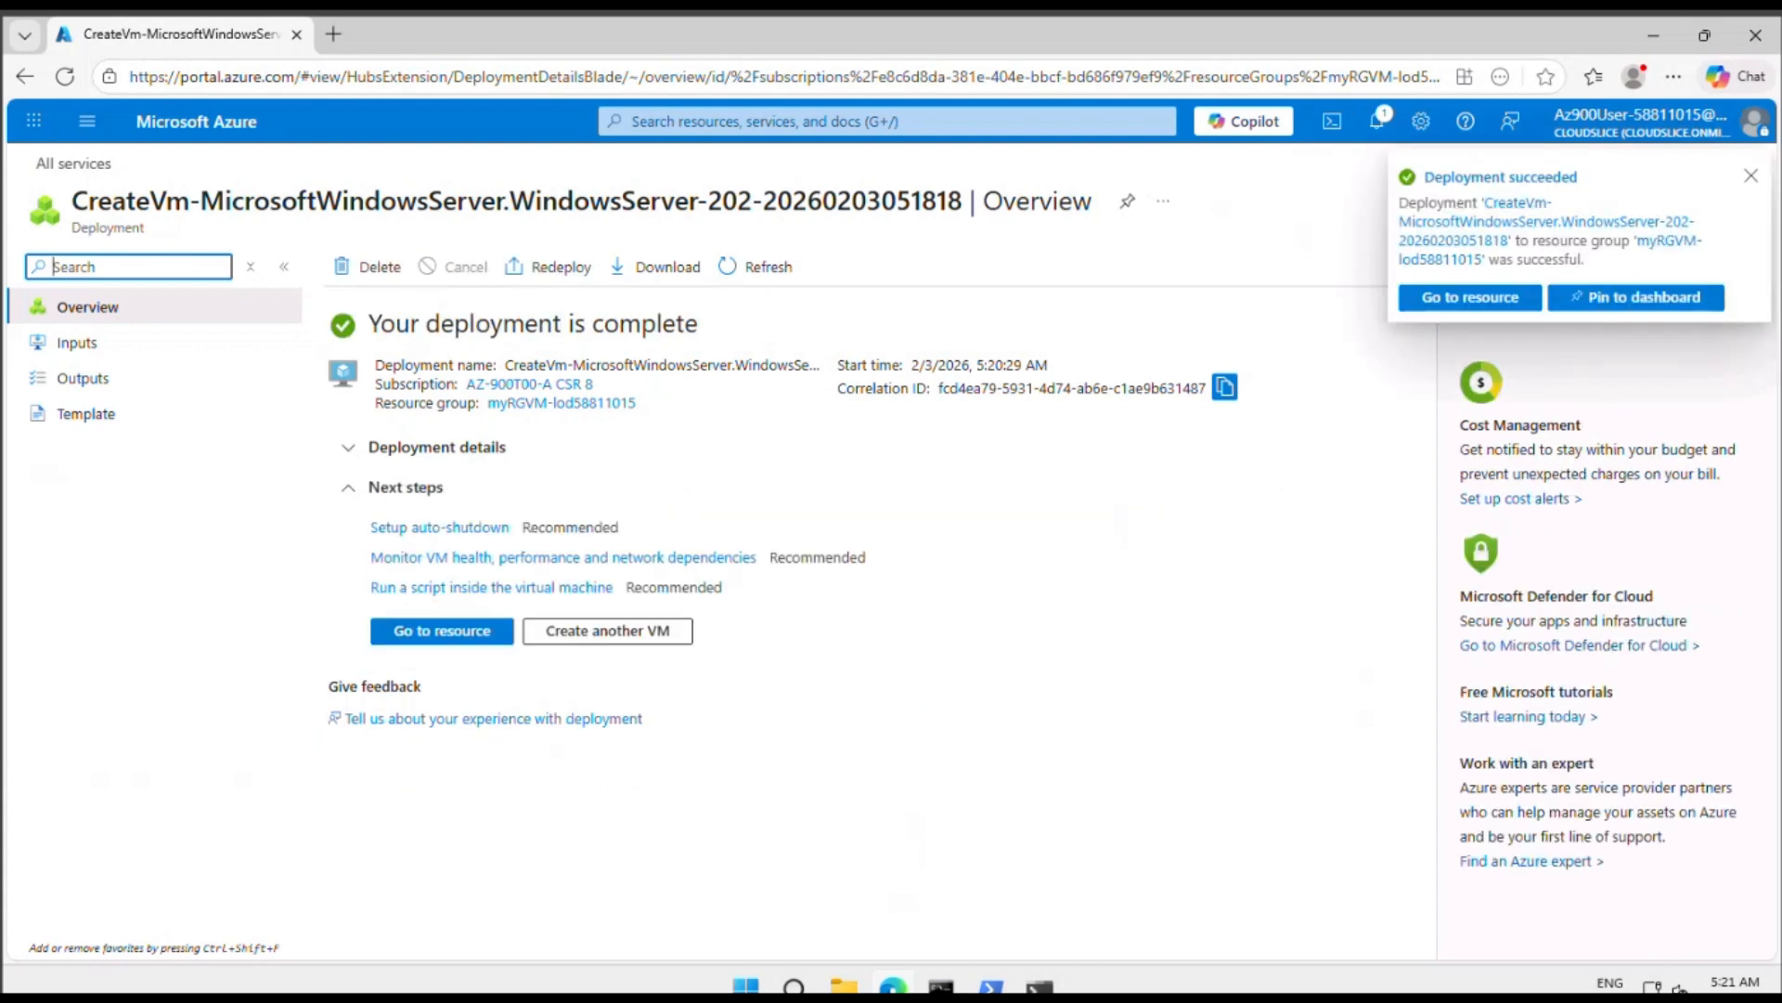
{"action": "left_click", "coordinate": [1448, 308]}
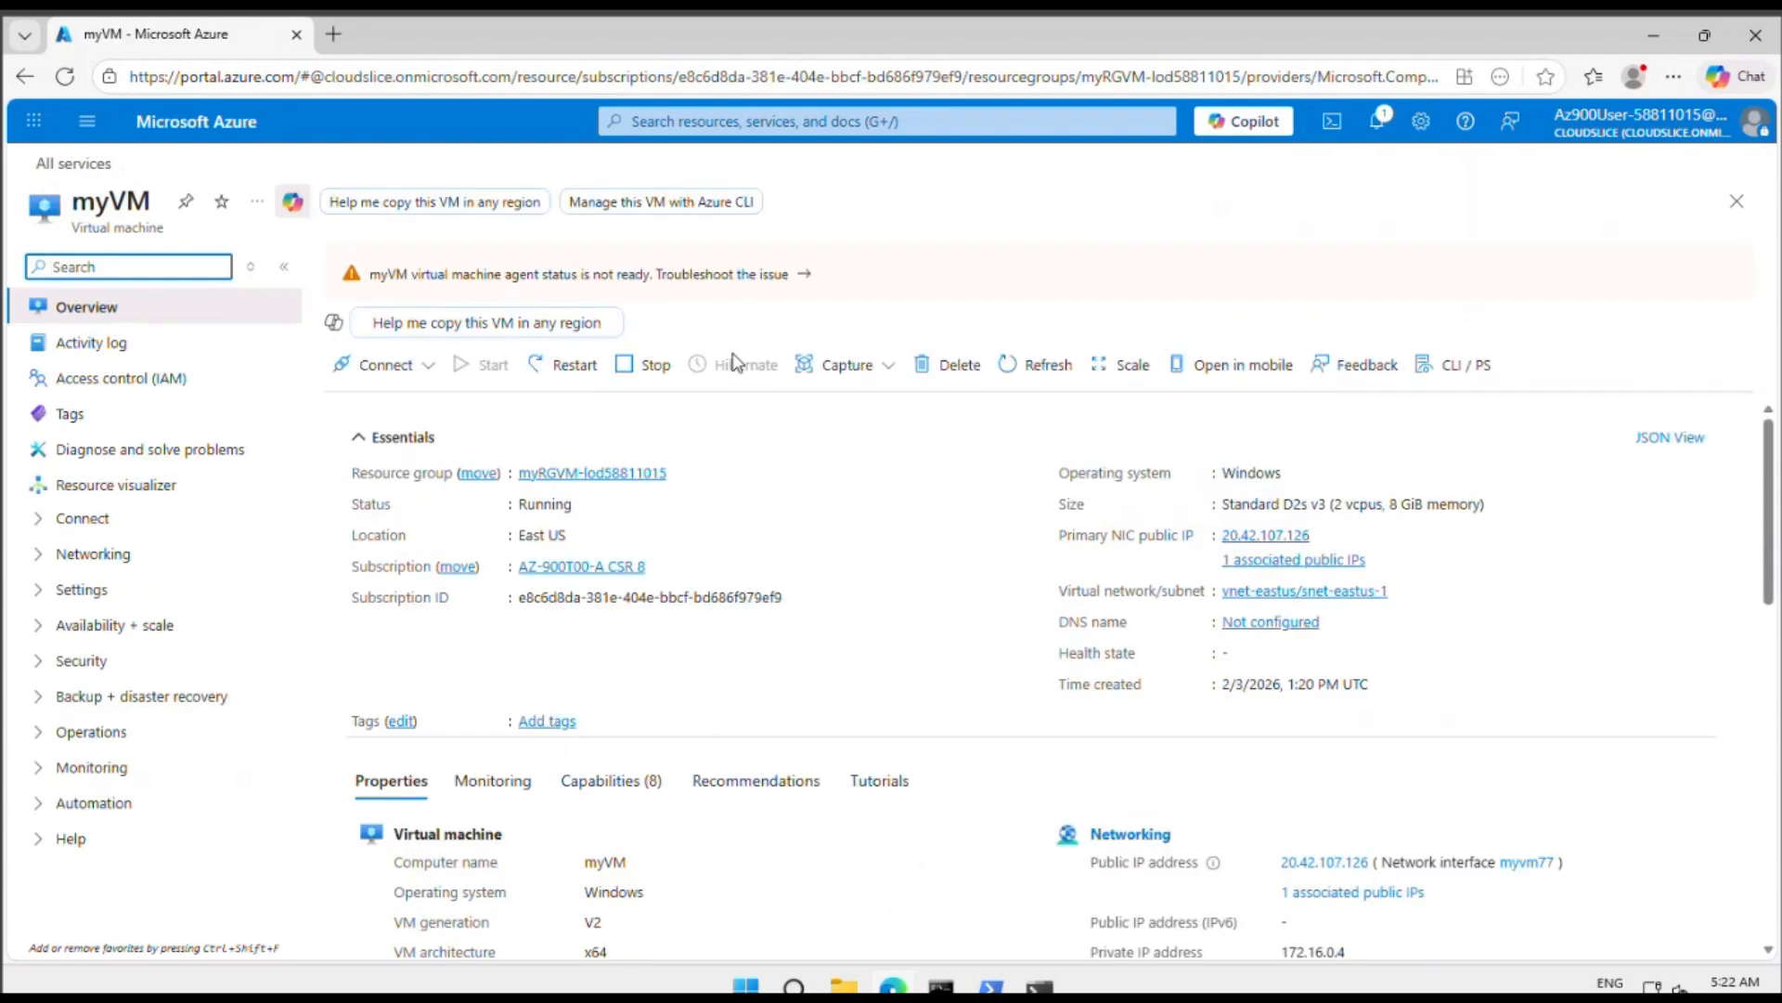
- Open myVM's connection options, dismiss the access tip, and download and keep its RDP file
{"action": "left_click", "coordinate": [404, 371]}
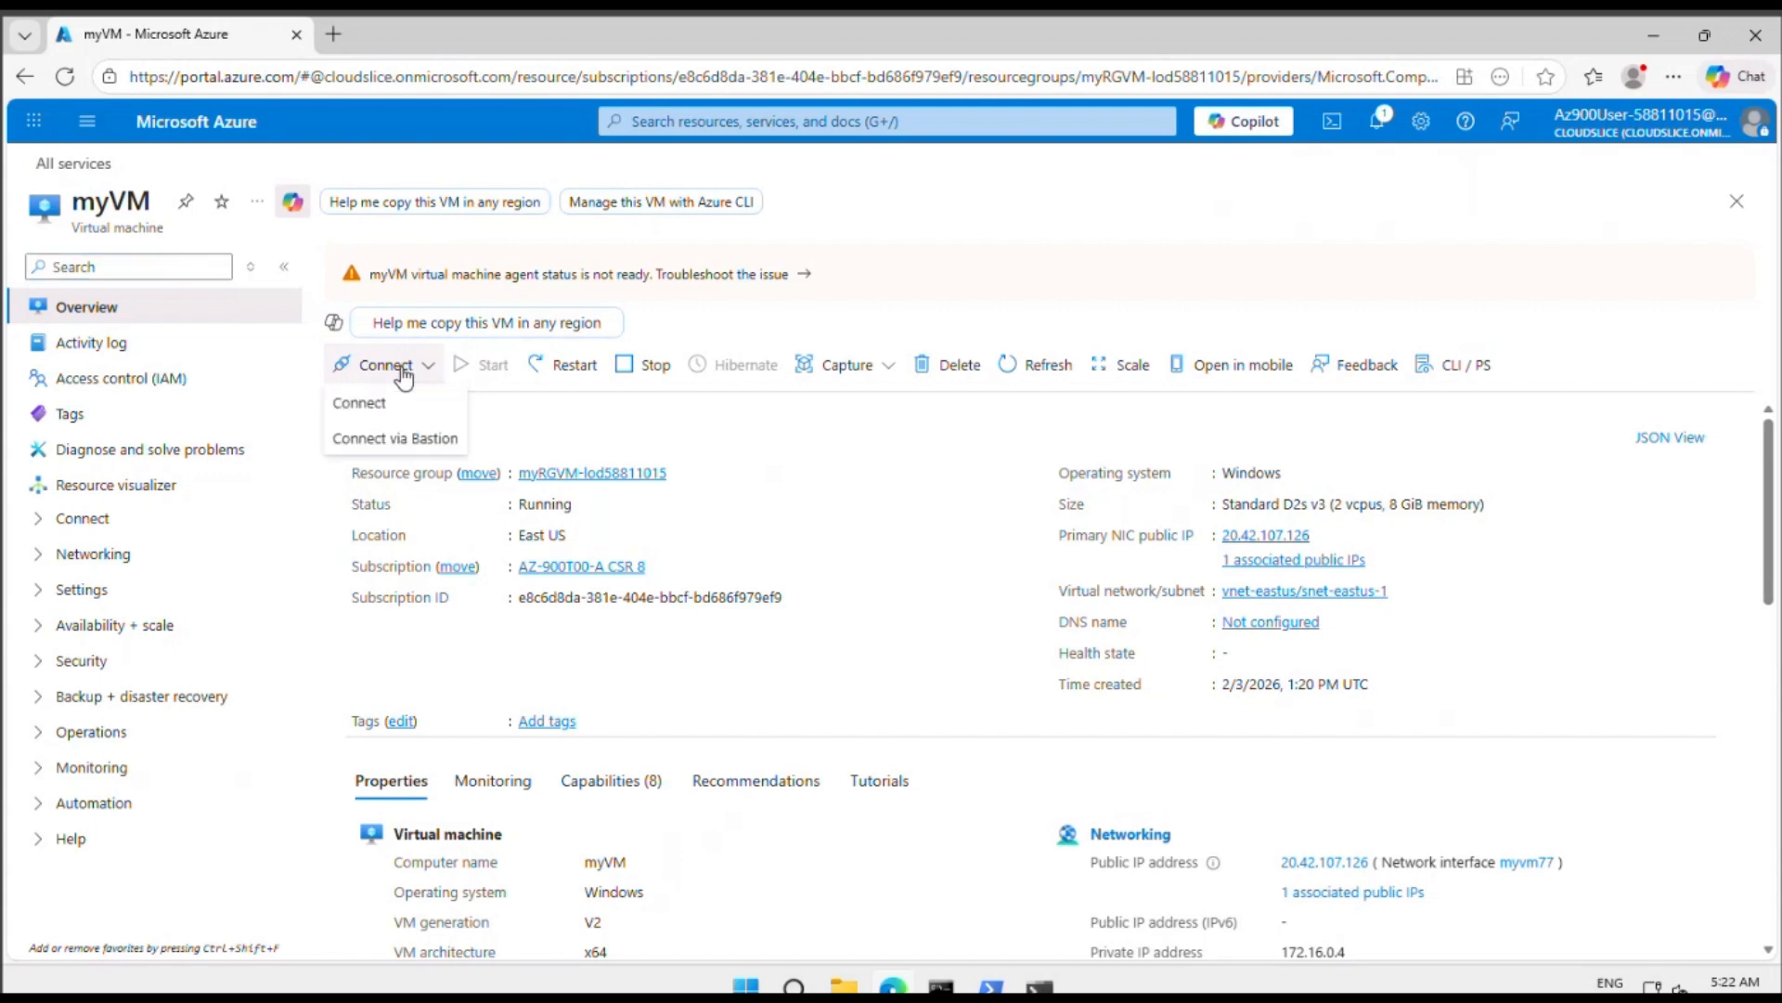
{"action": "left_click", "coordinate": [381, 408]}
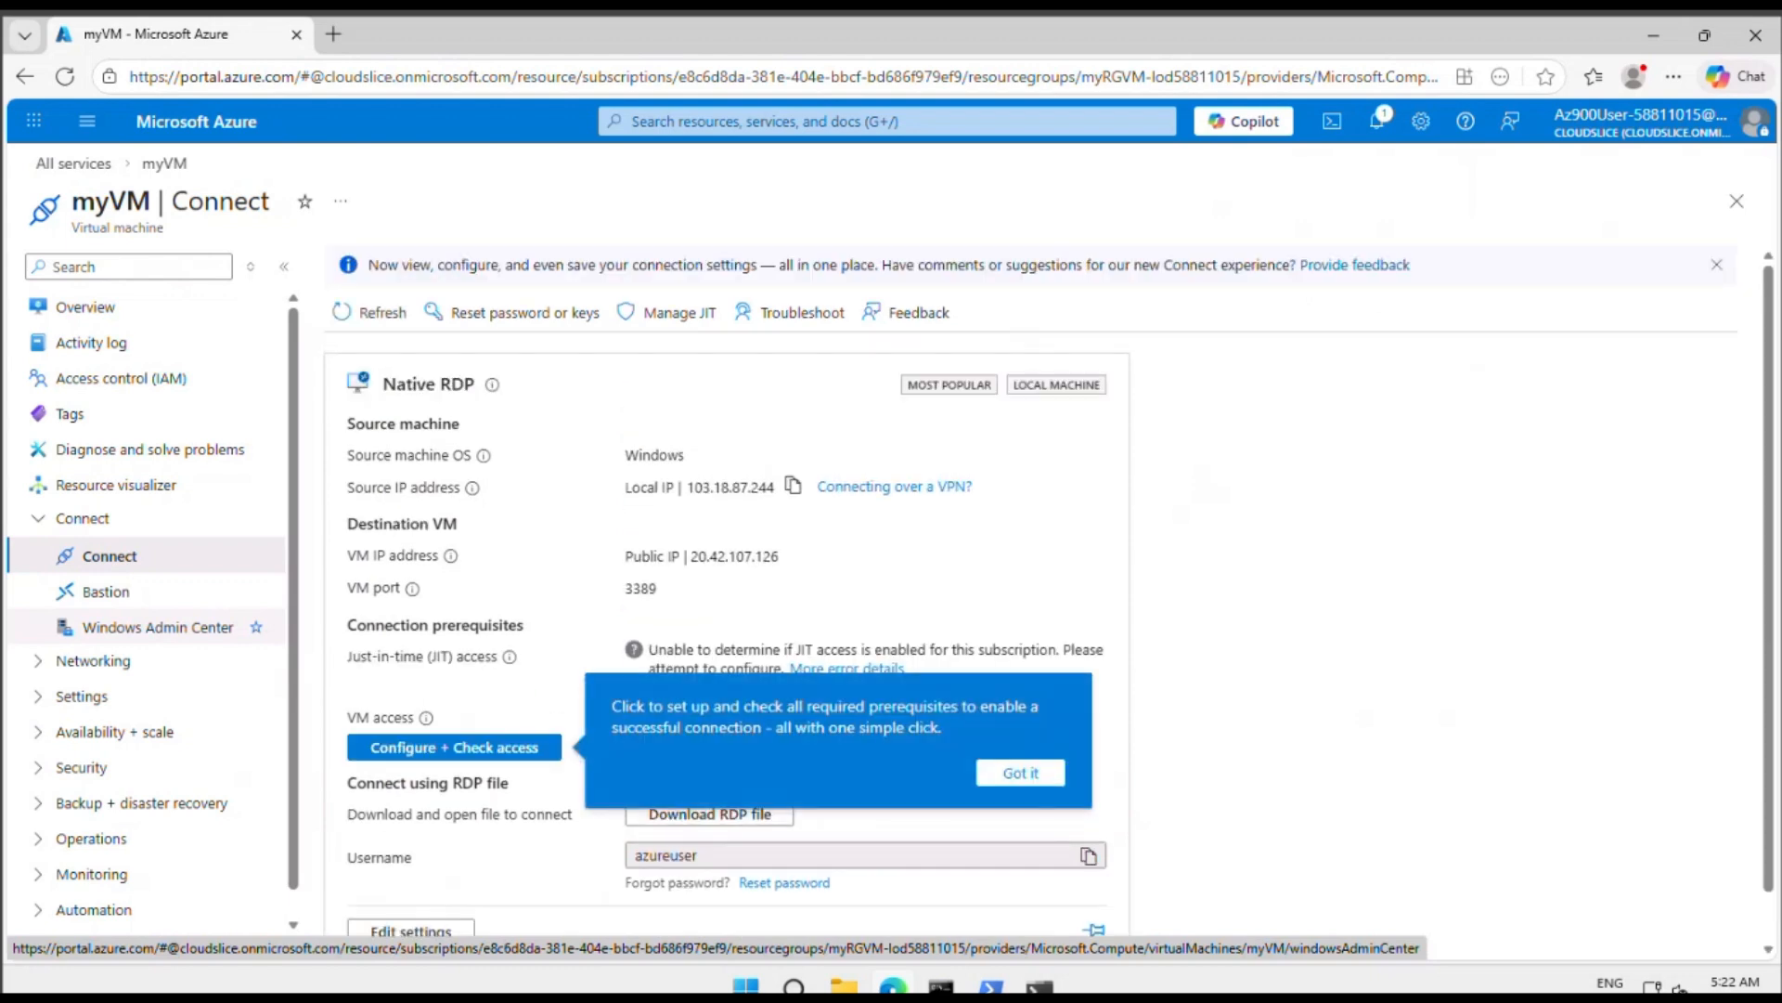
{"action": "left_click", "coordinate": [1021, 772]}
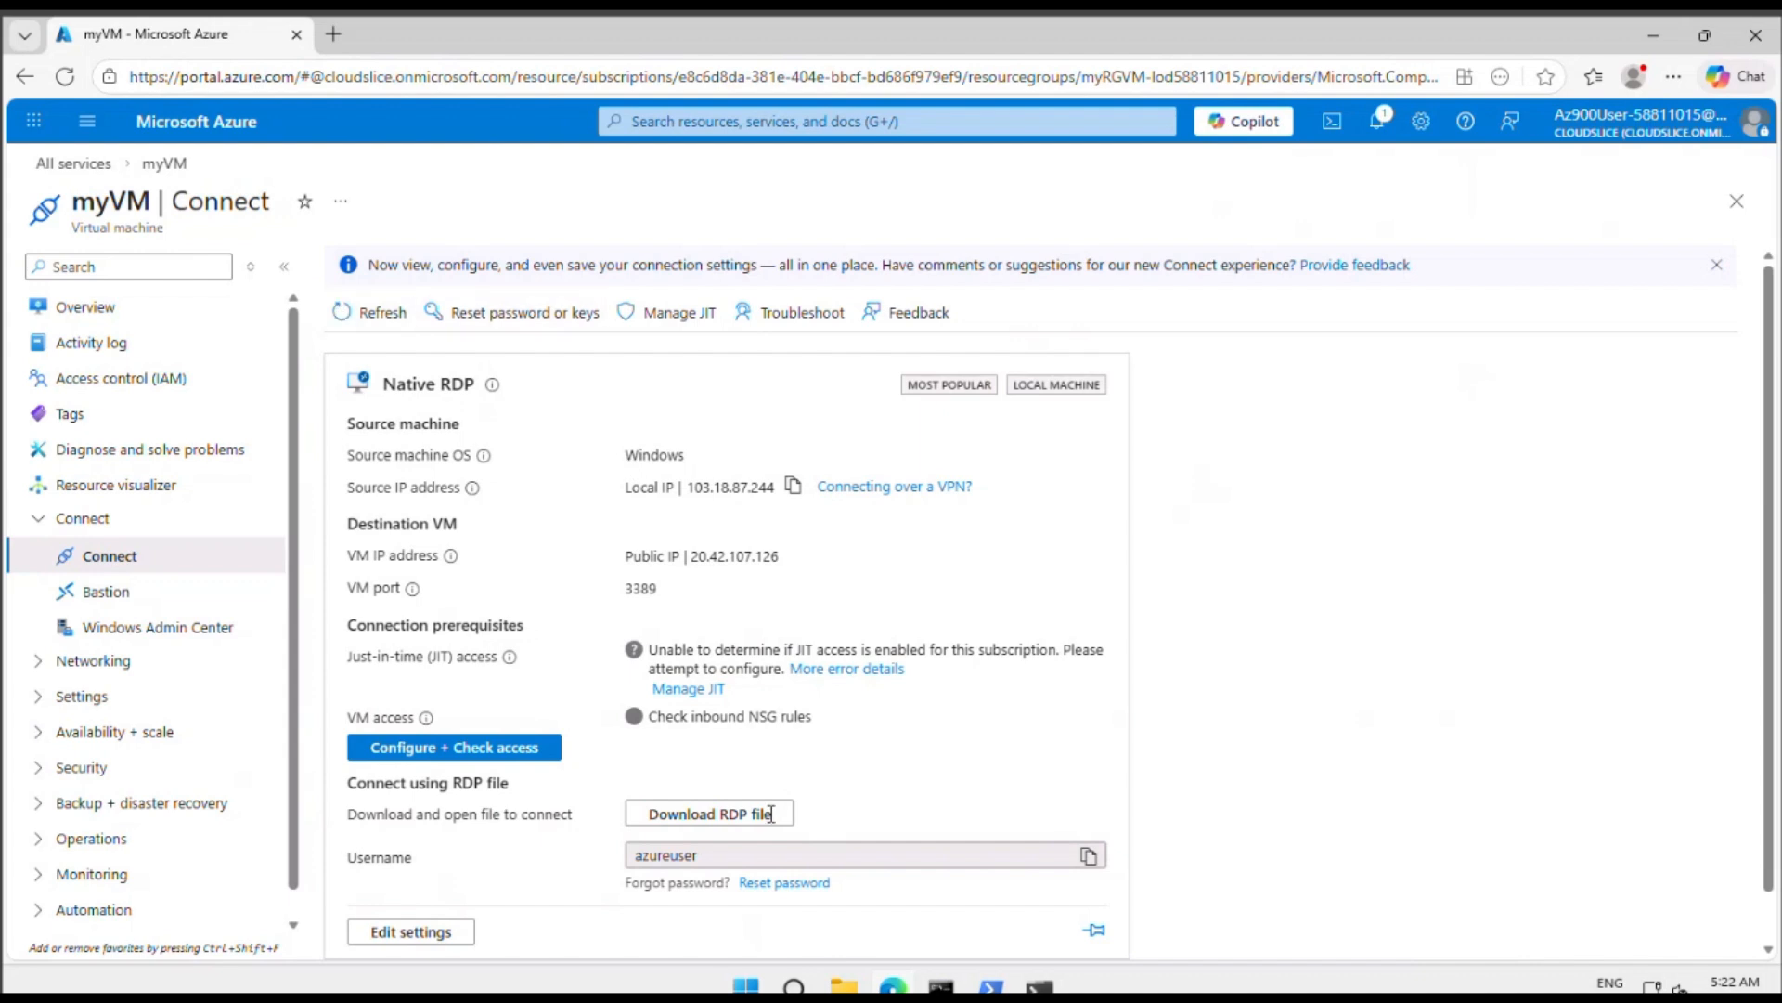
{"action": "left_click", "coordinate": [712, 817]}
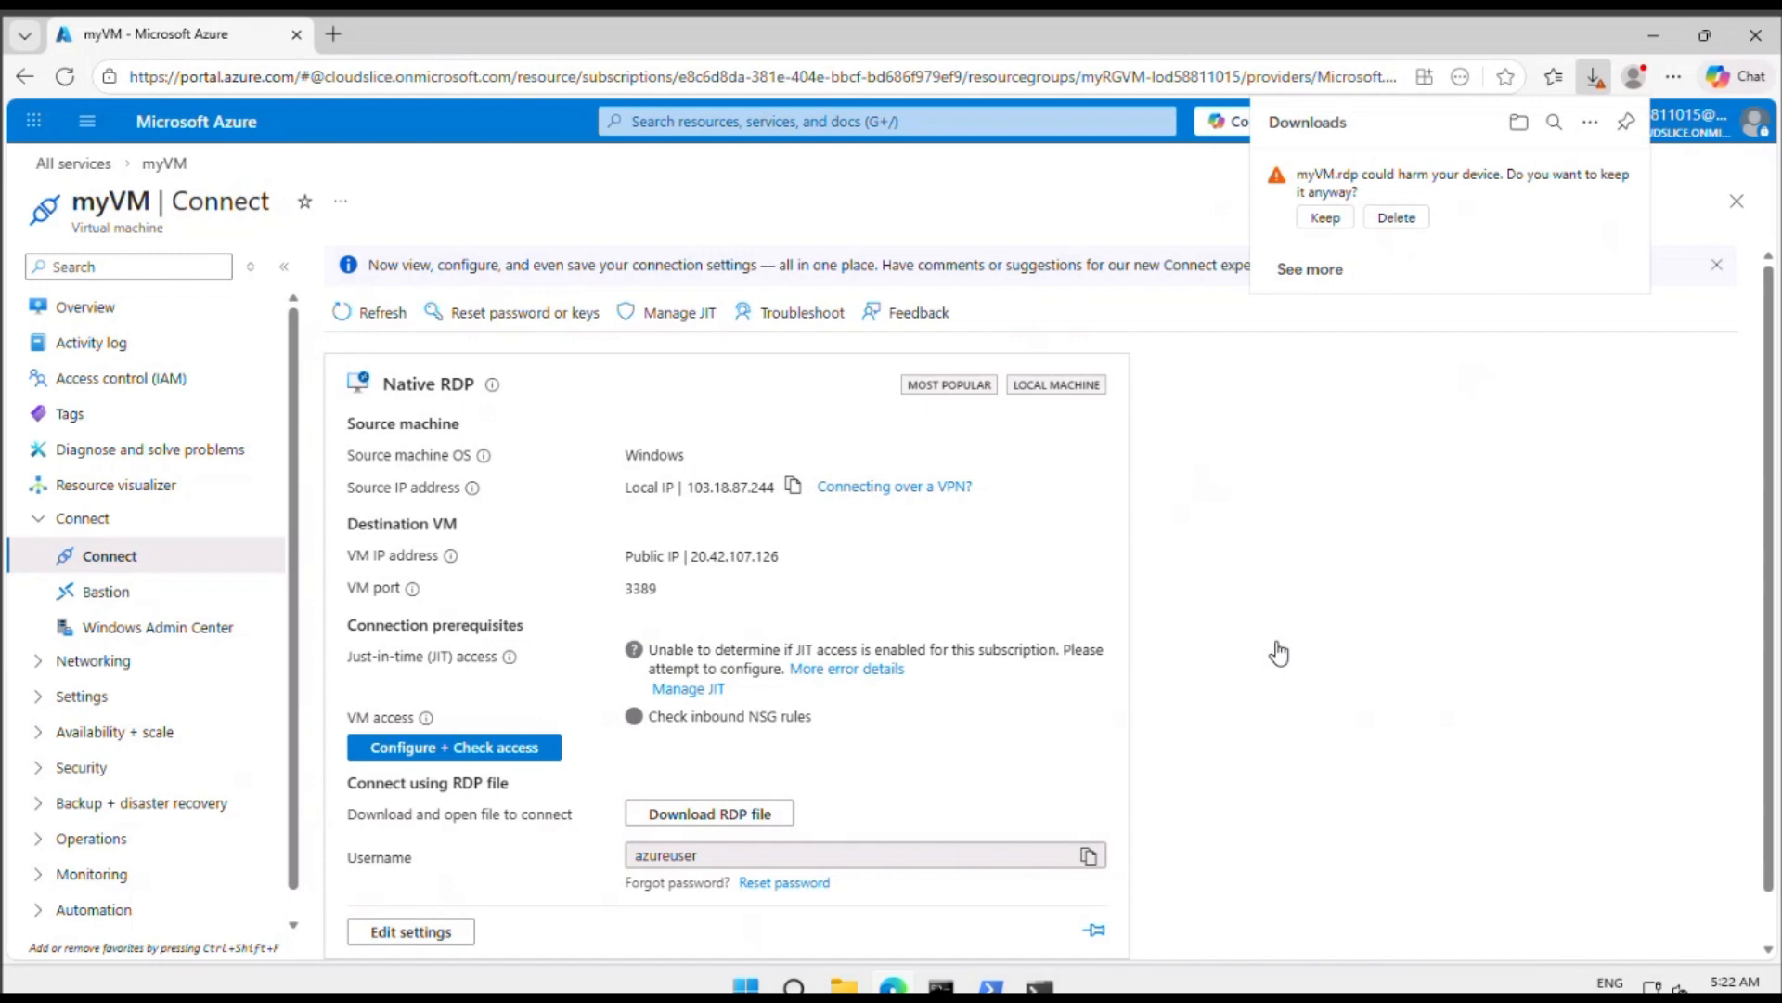
{"action": "left_click", "coordinate": [1326, 219]}
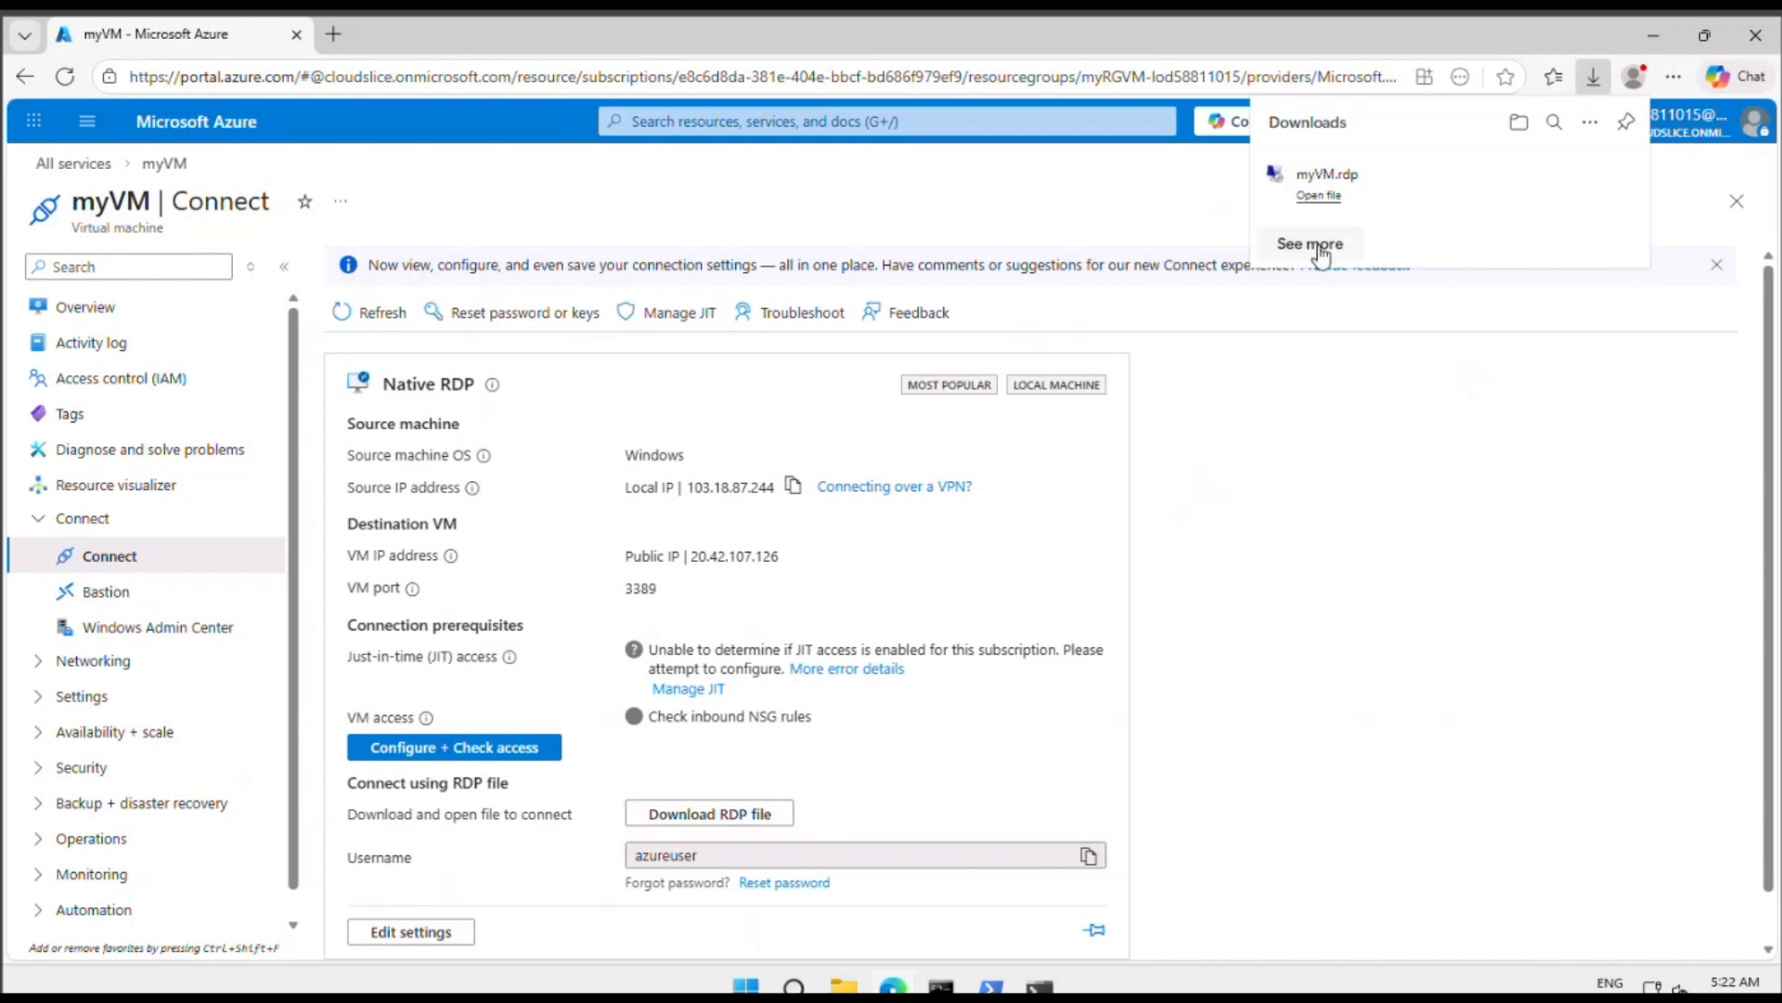
- Connect to the virtual machine with myVM.rdp, entering the azureuser account password and accepting the publisher and certificate warnings
{"action": "left_click", "coordinate": [1320, 197]}
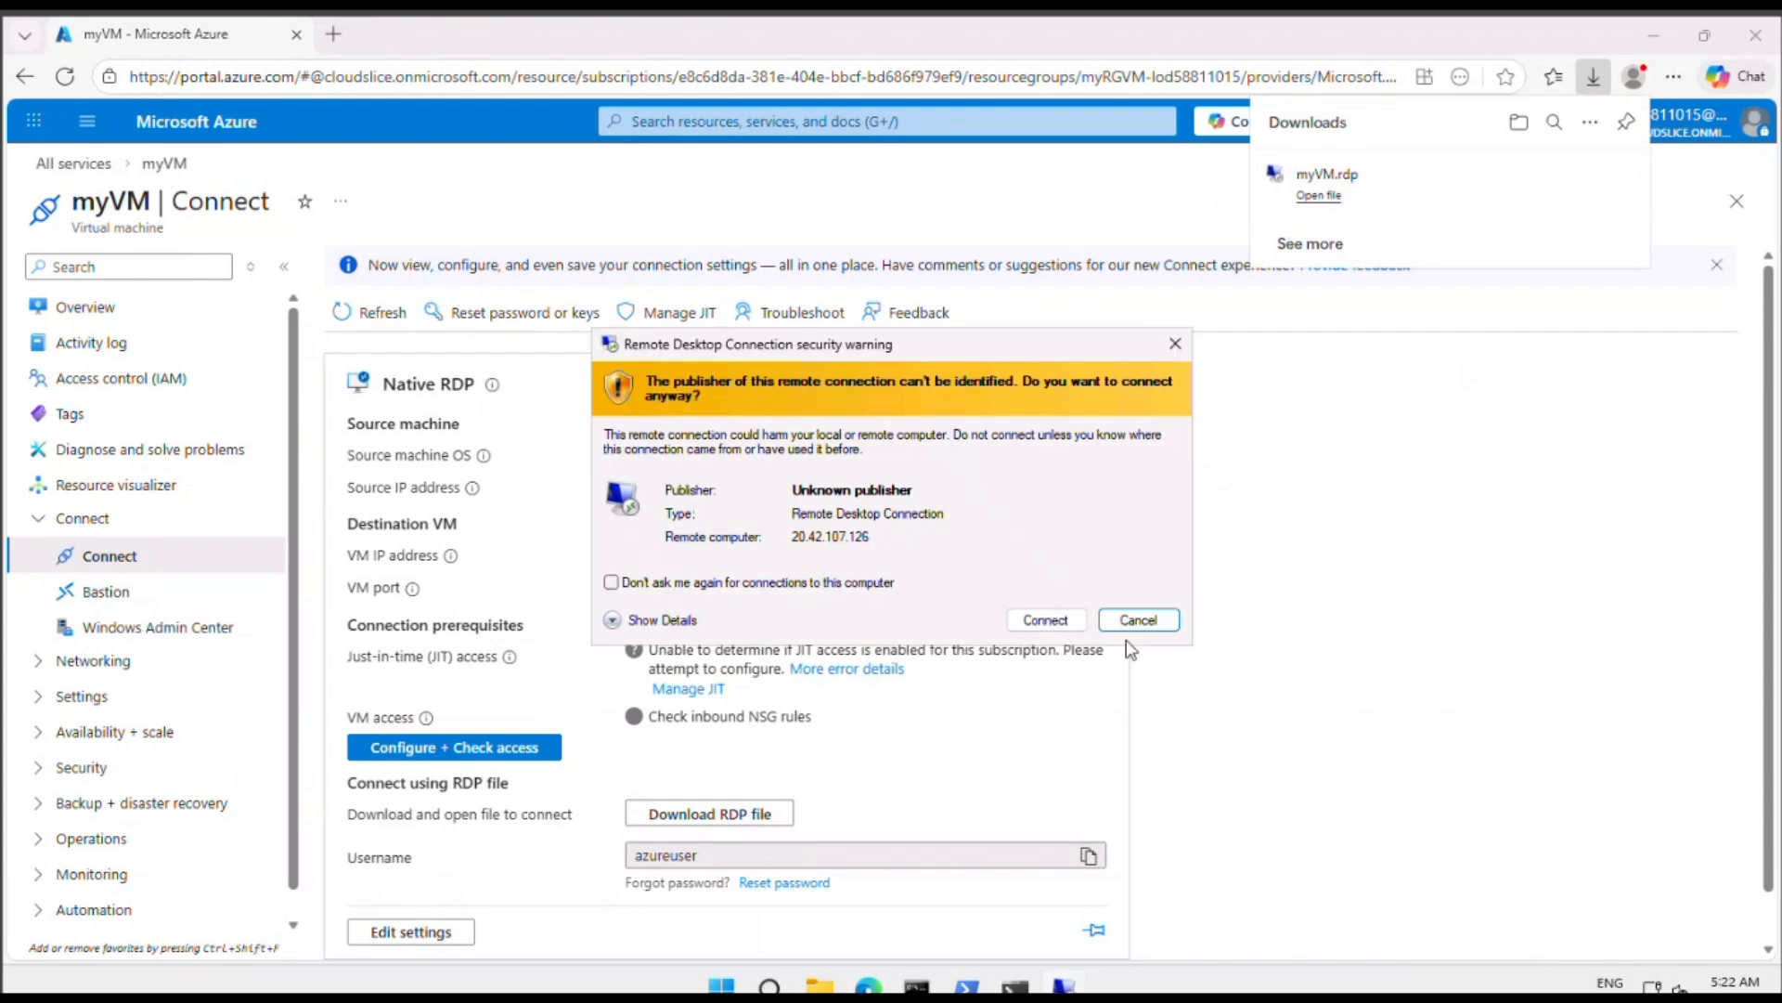
{"action": "left_click", "coordinate": [1045, 620]}
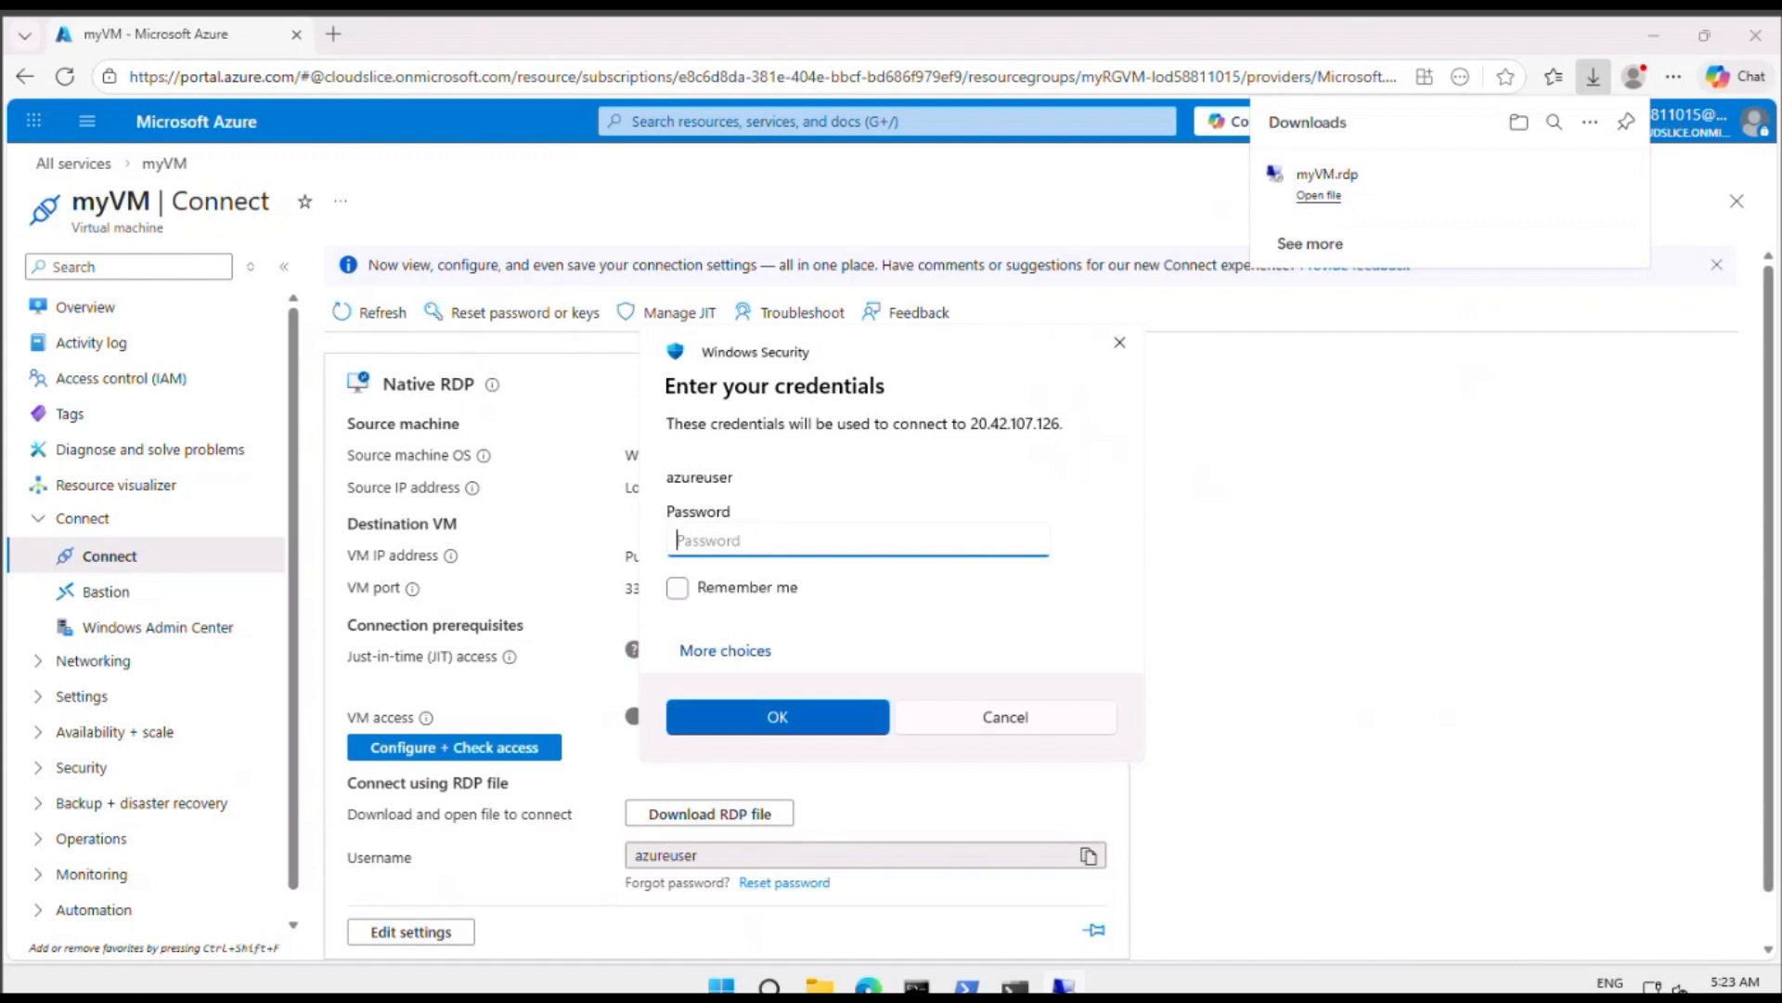
{"action": "key", "text": "ctrl+v"}
{"action": "left_click", "coordinate": [780, 713]}
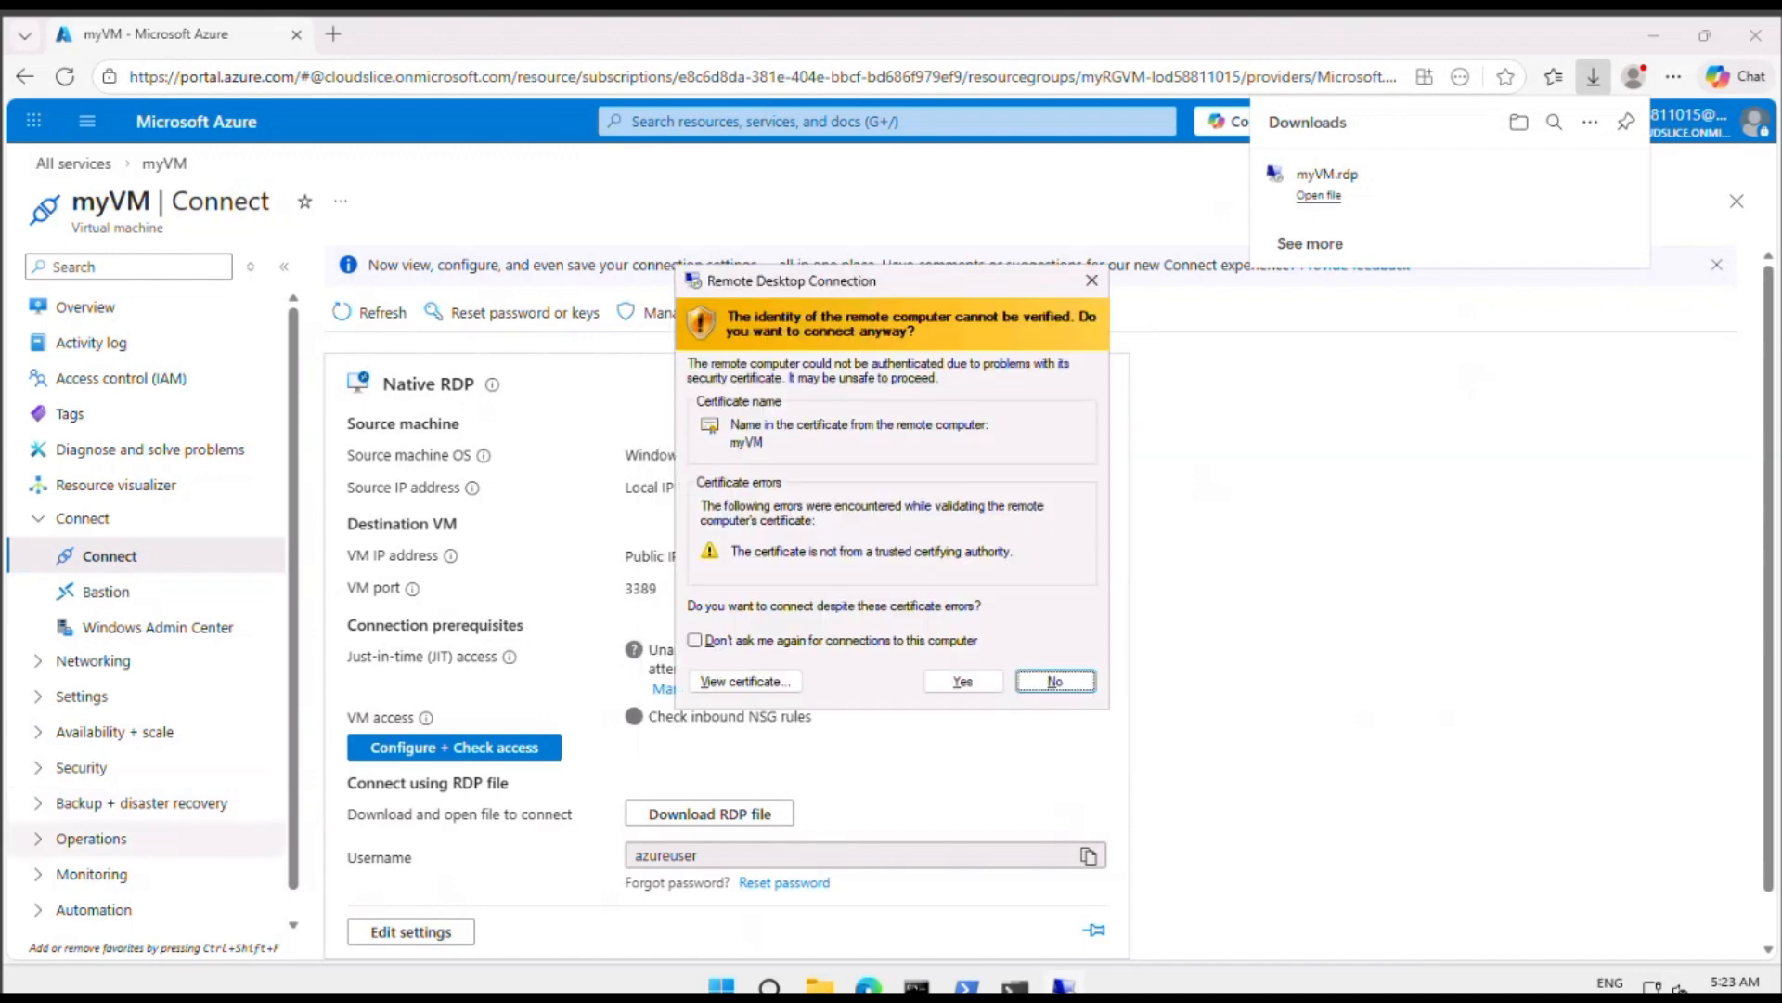
{"action": "left_click", "coordinate": [963, 680]}
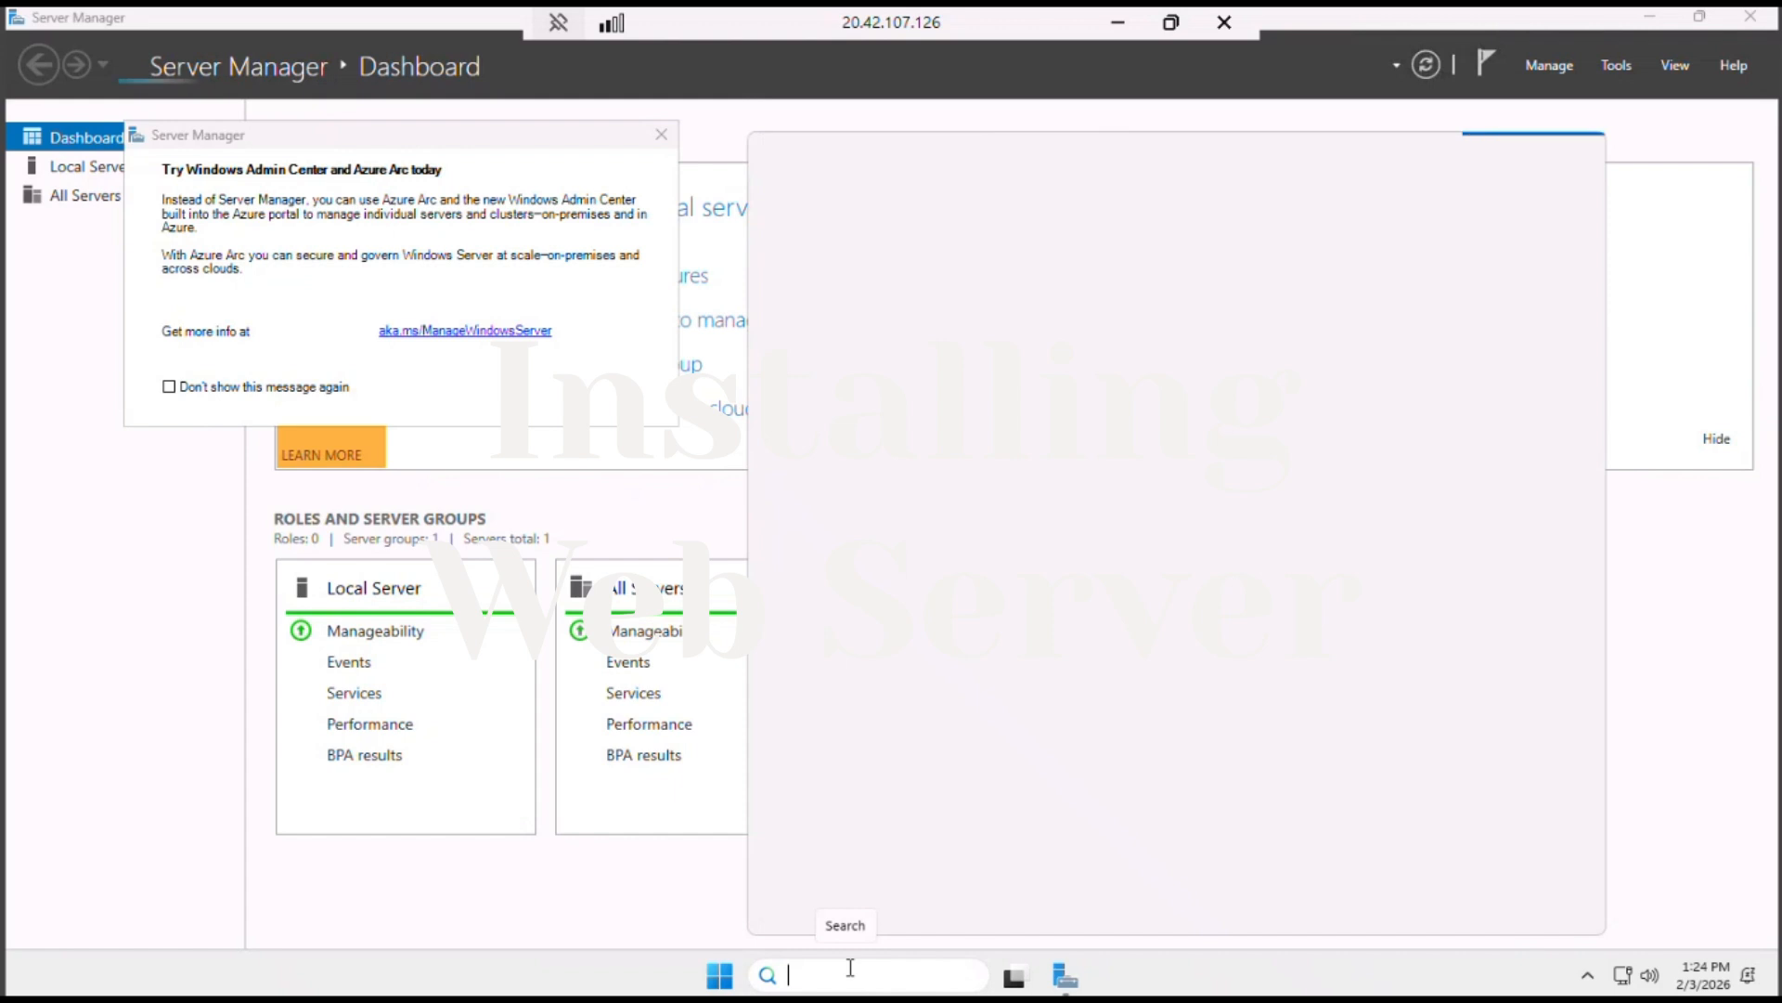
- Find Windows PowerShell on the remote virtual machine and run it as administrator
{"action": "type", "text": "Power"}
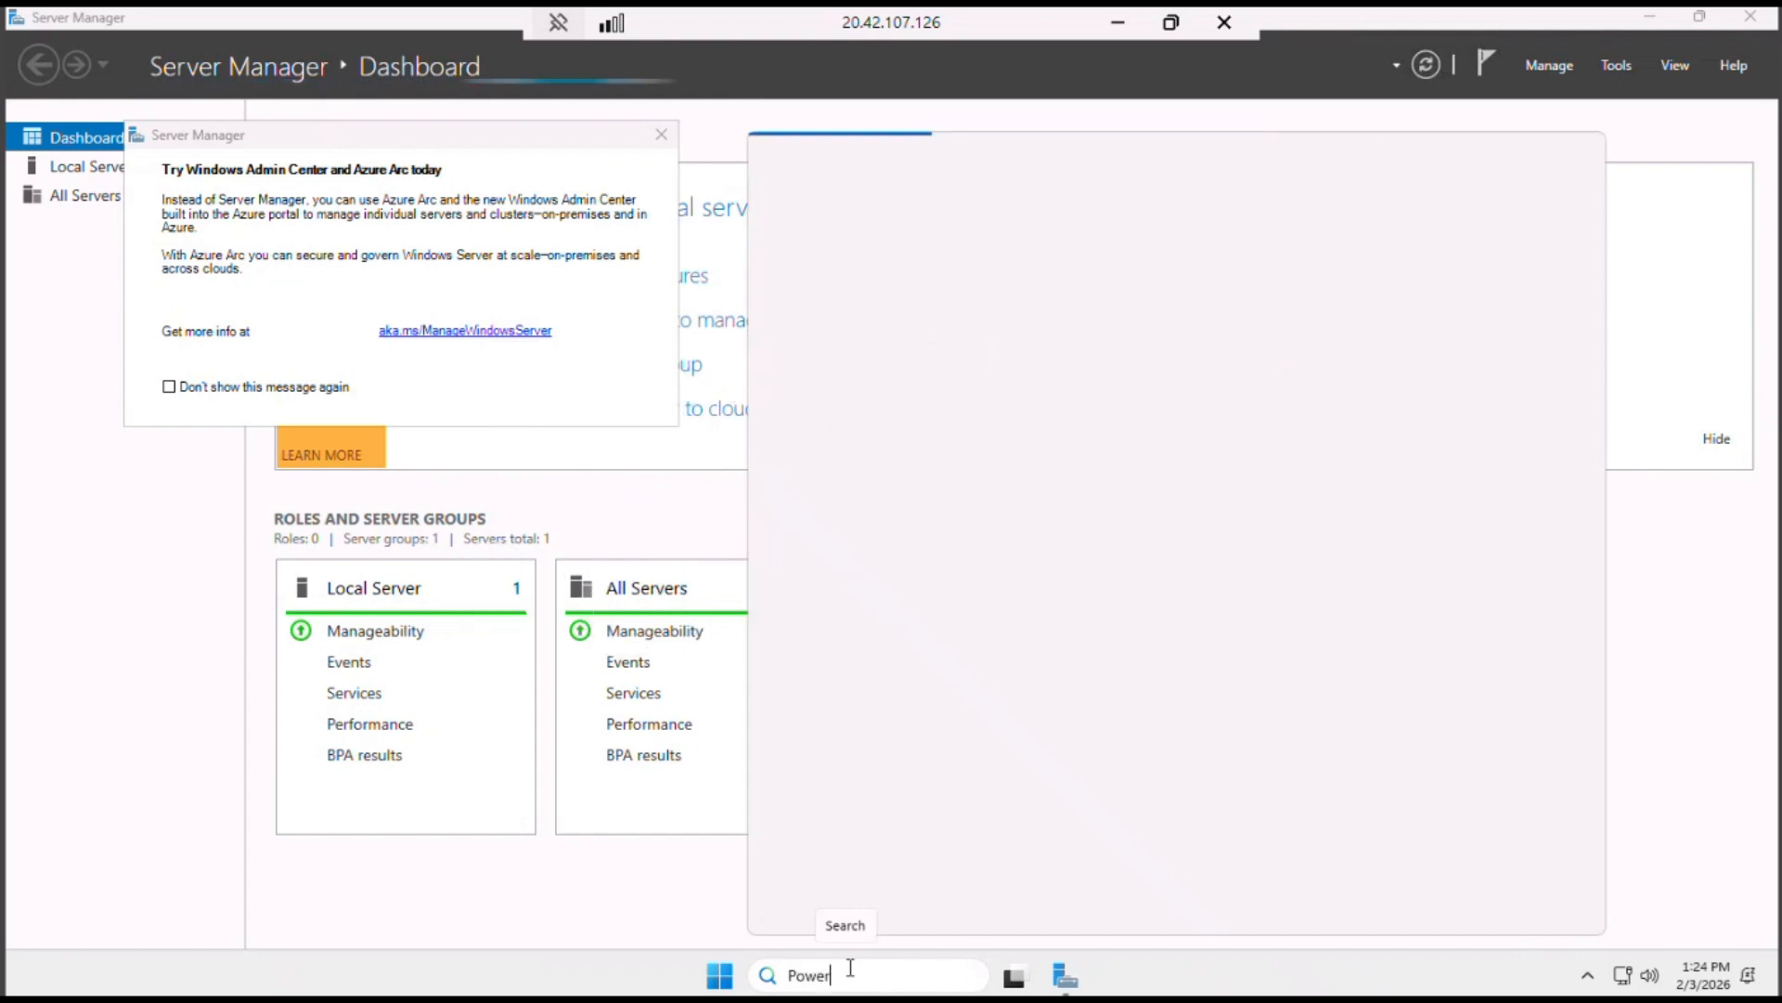
{"action": "type", "text": "She"}
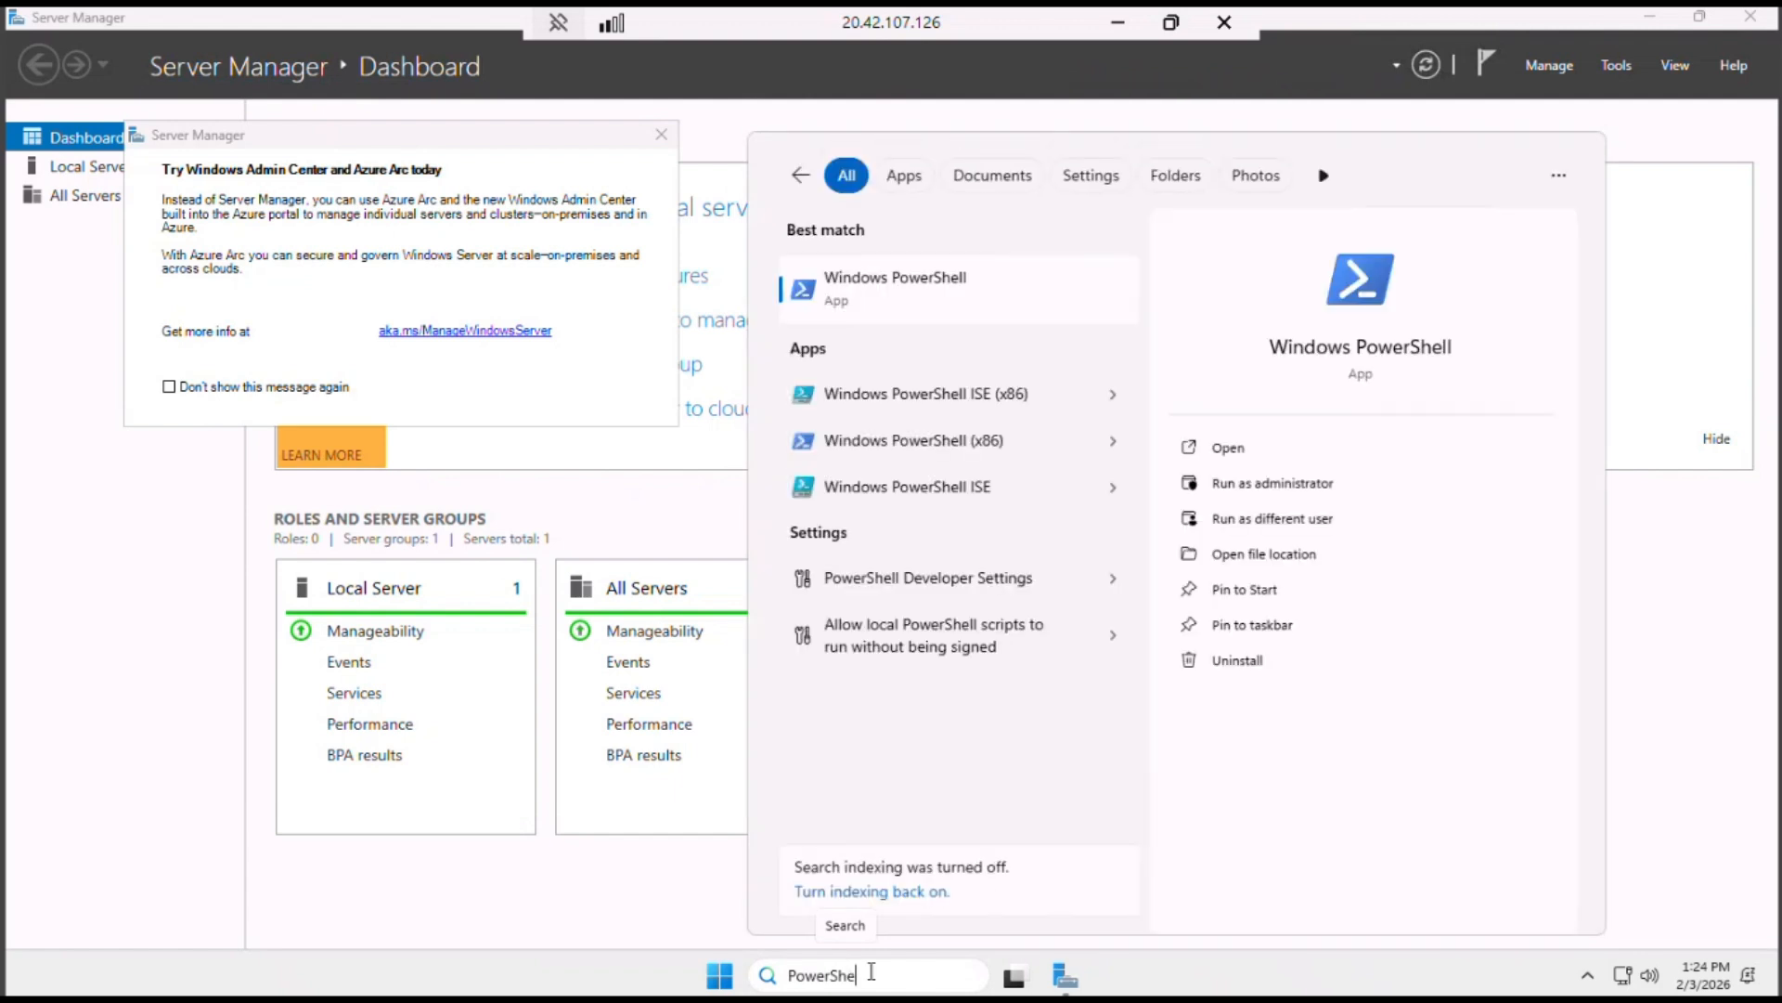
{"action": "right_click", "coordinate": [977, 306]}
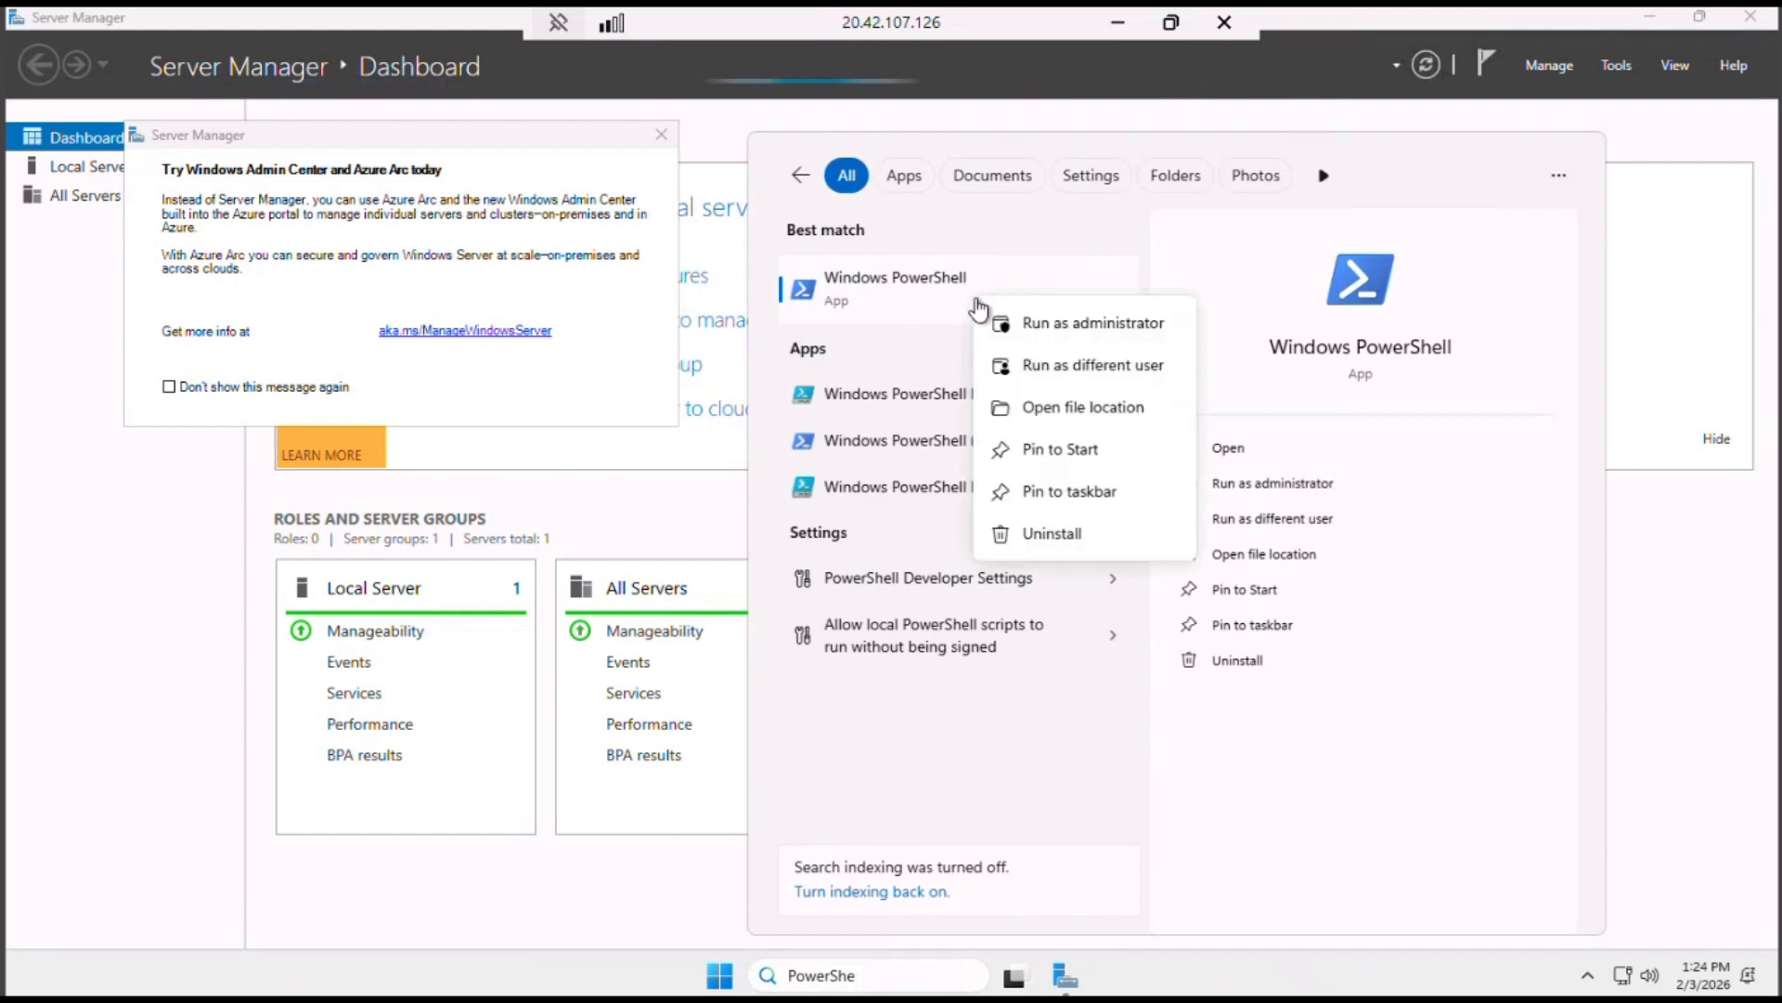
{"action": "left_click", "coordinate": [1064, 333]}
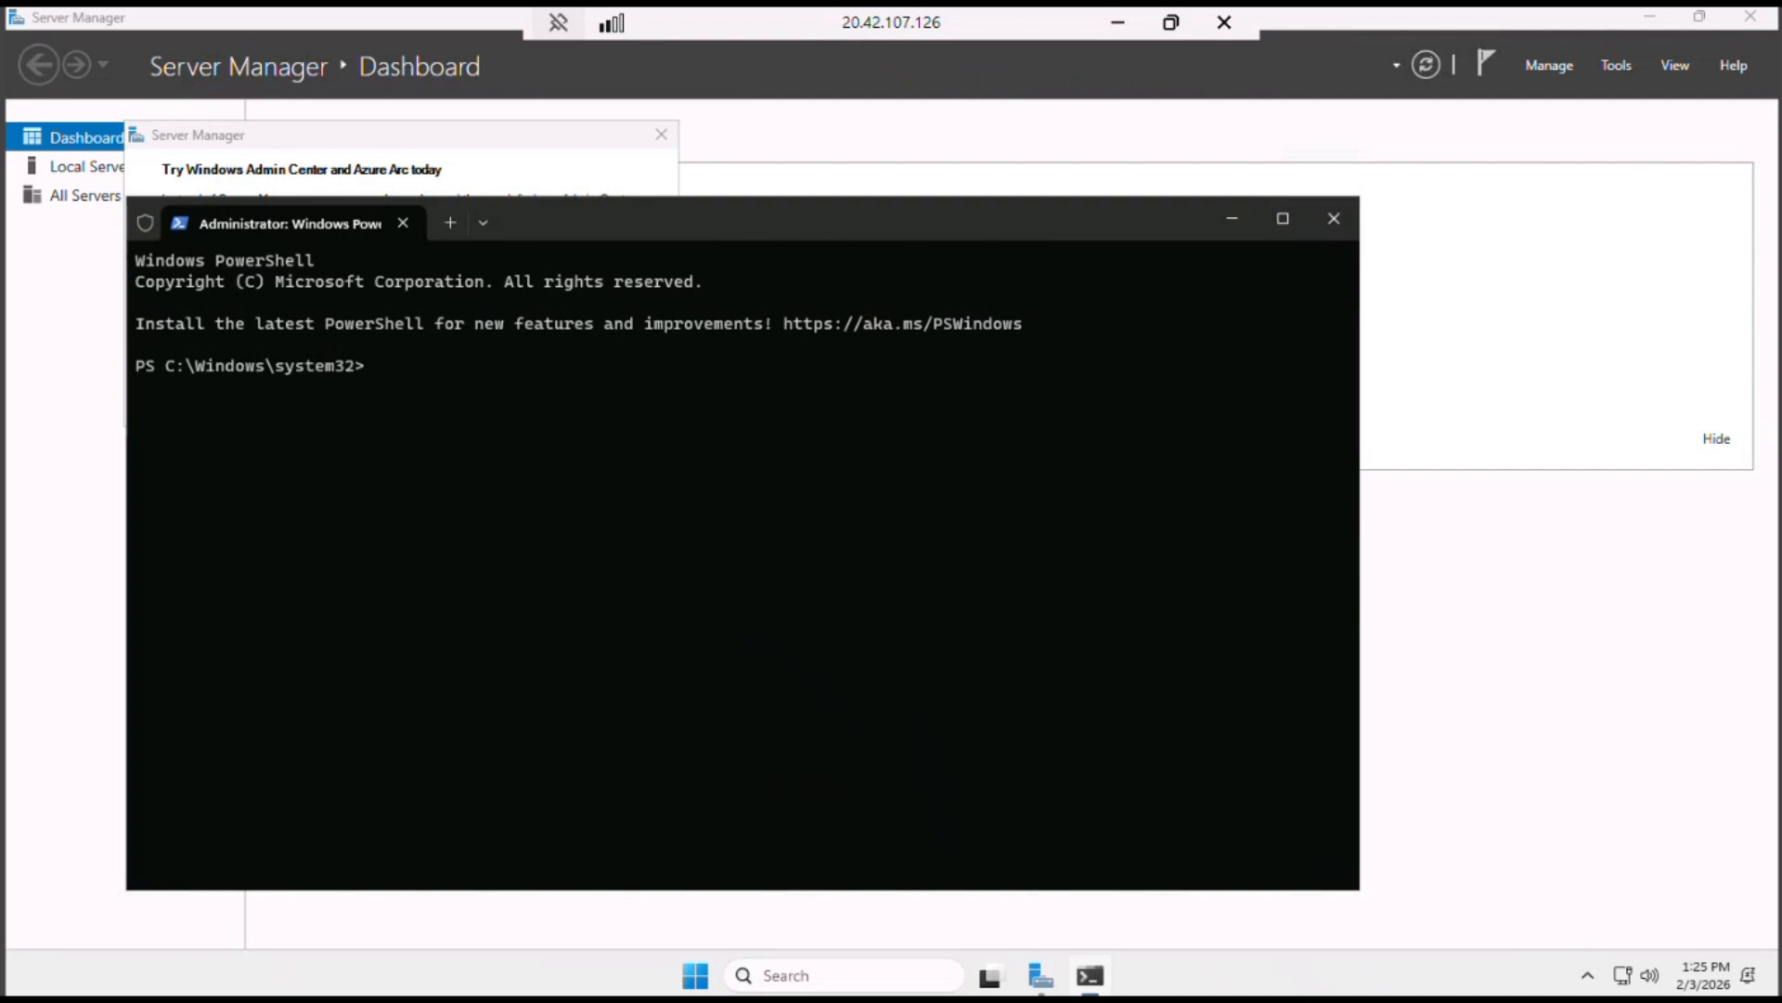
- Run Install-WindowsFeature -name Web-Server -IncludeManagementTools in PowerShell, and minimize Server Manager when the installation finishes
{"action": "type", "text": "Install-WindowsFeature -name Web-Server -IncludeManagementTools"}
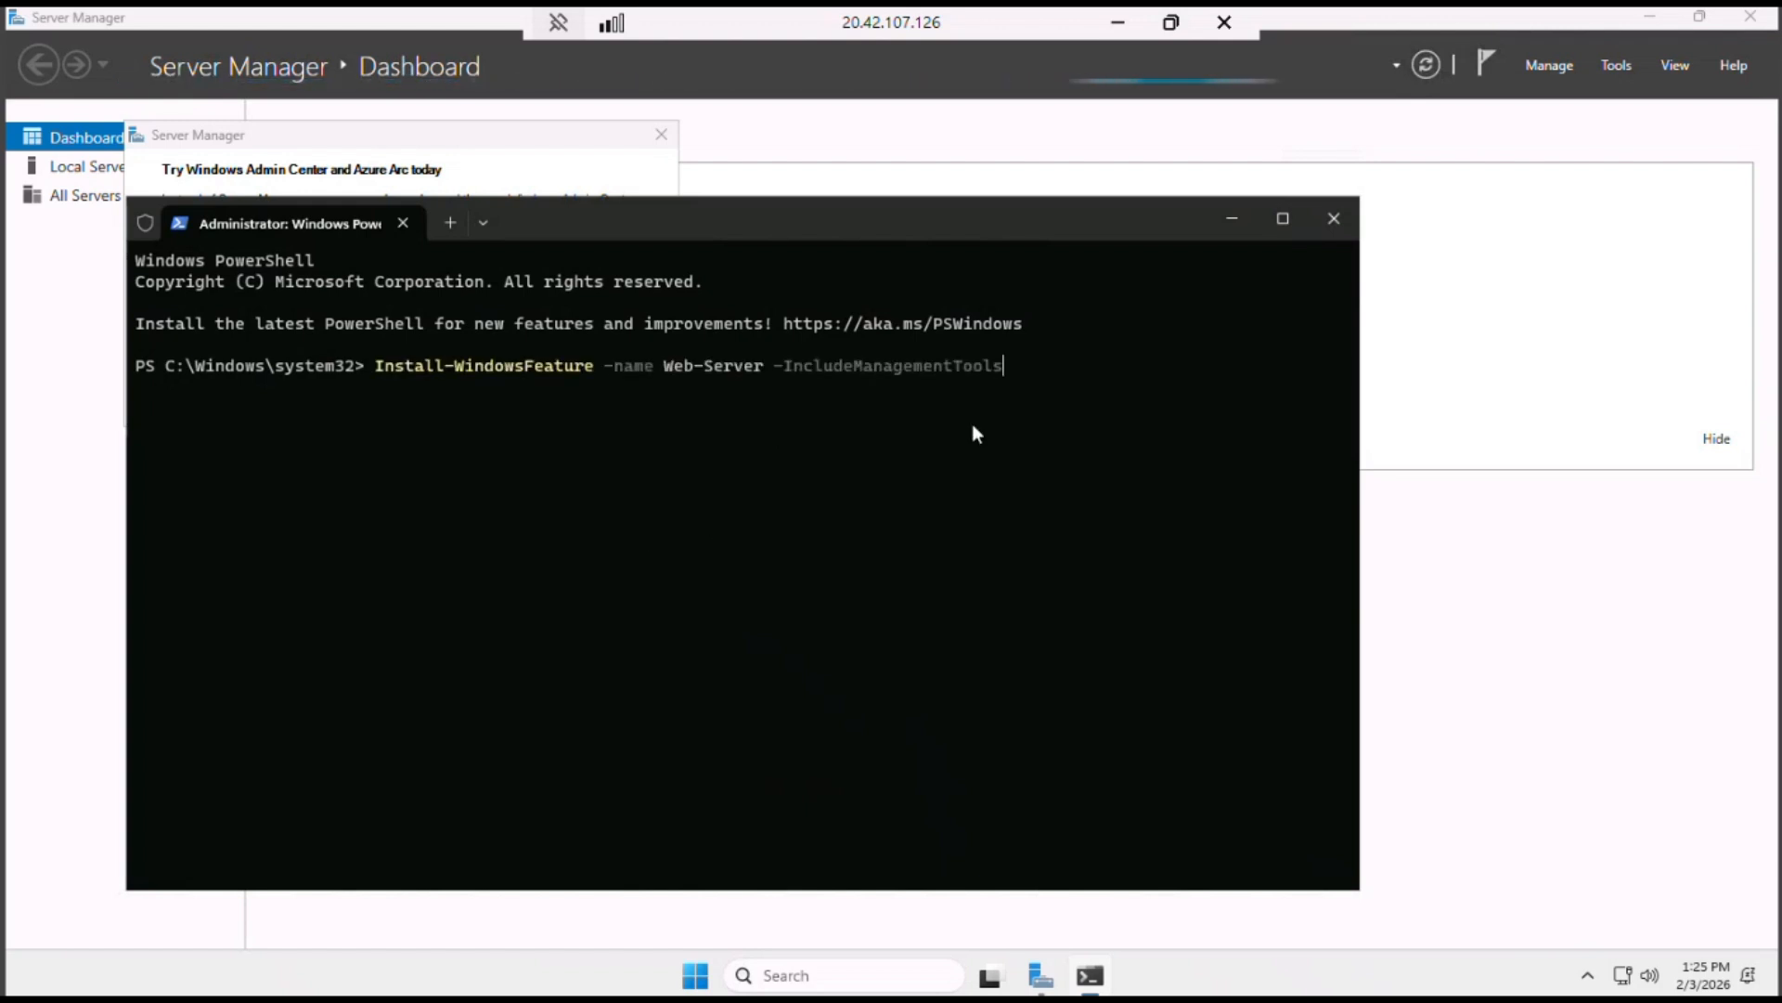
{"action": "key", "text": "Return"}
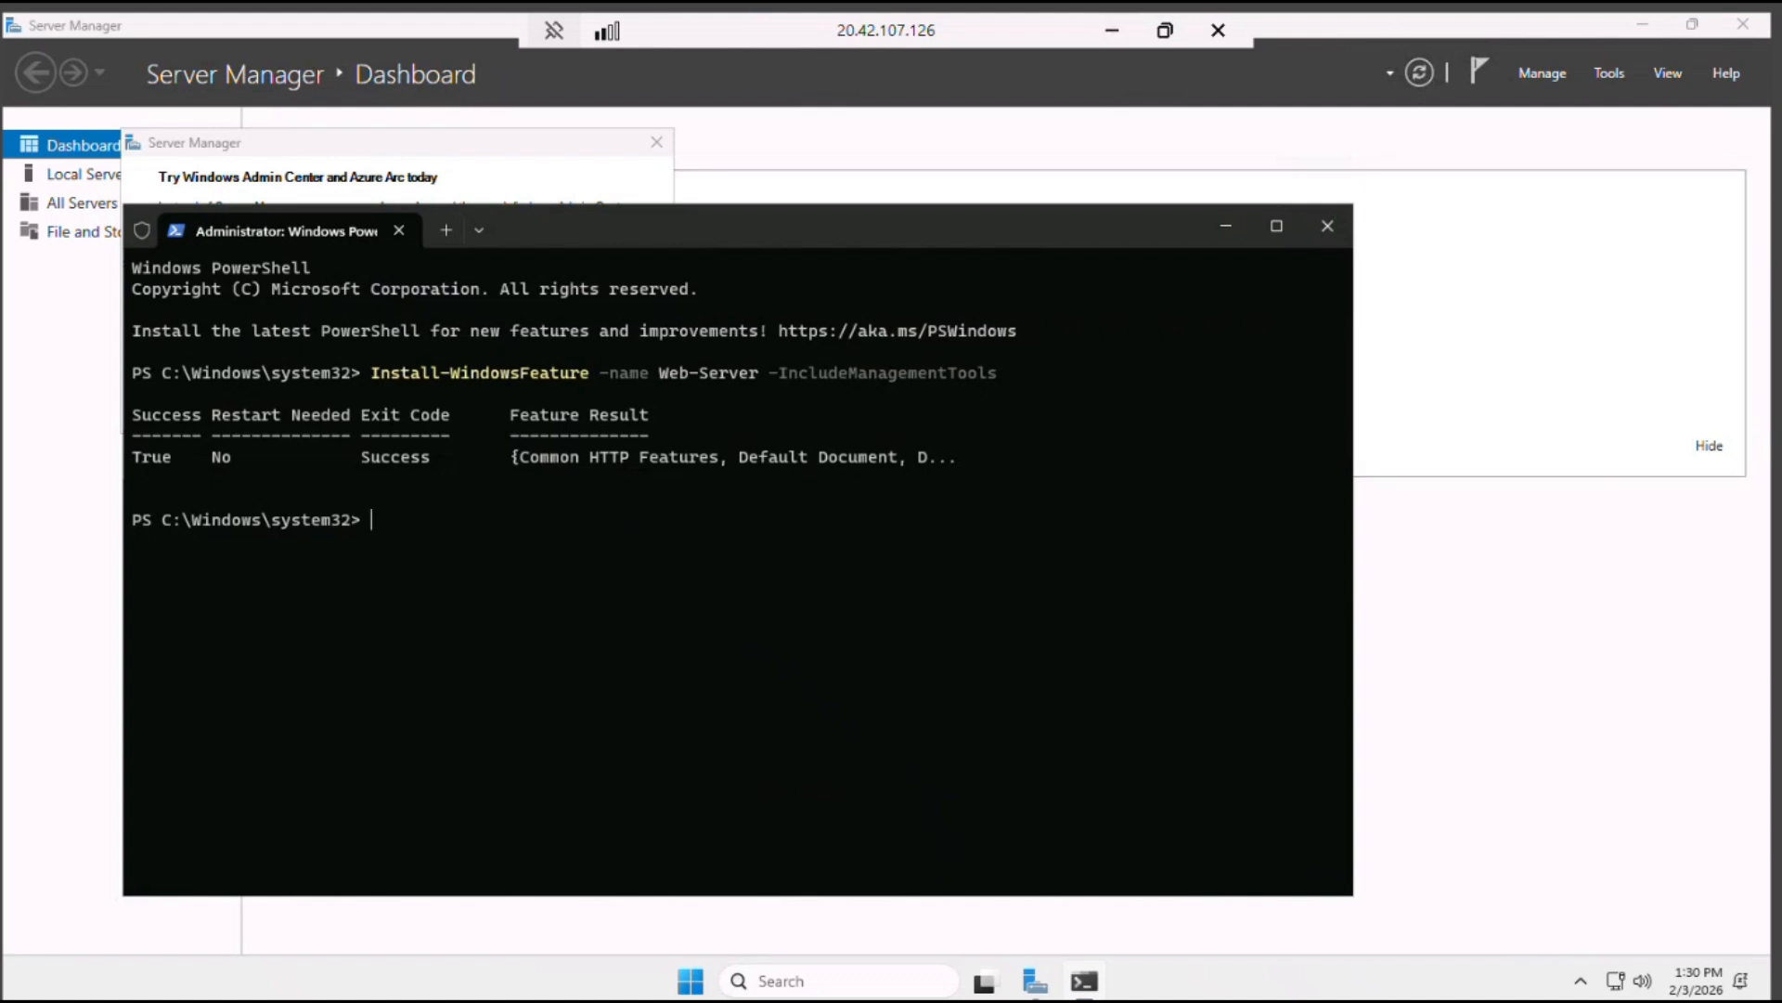
{"action": "left_click", "coordinate": [1638, 24]}
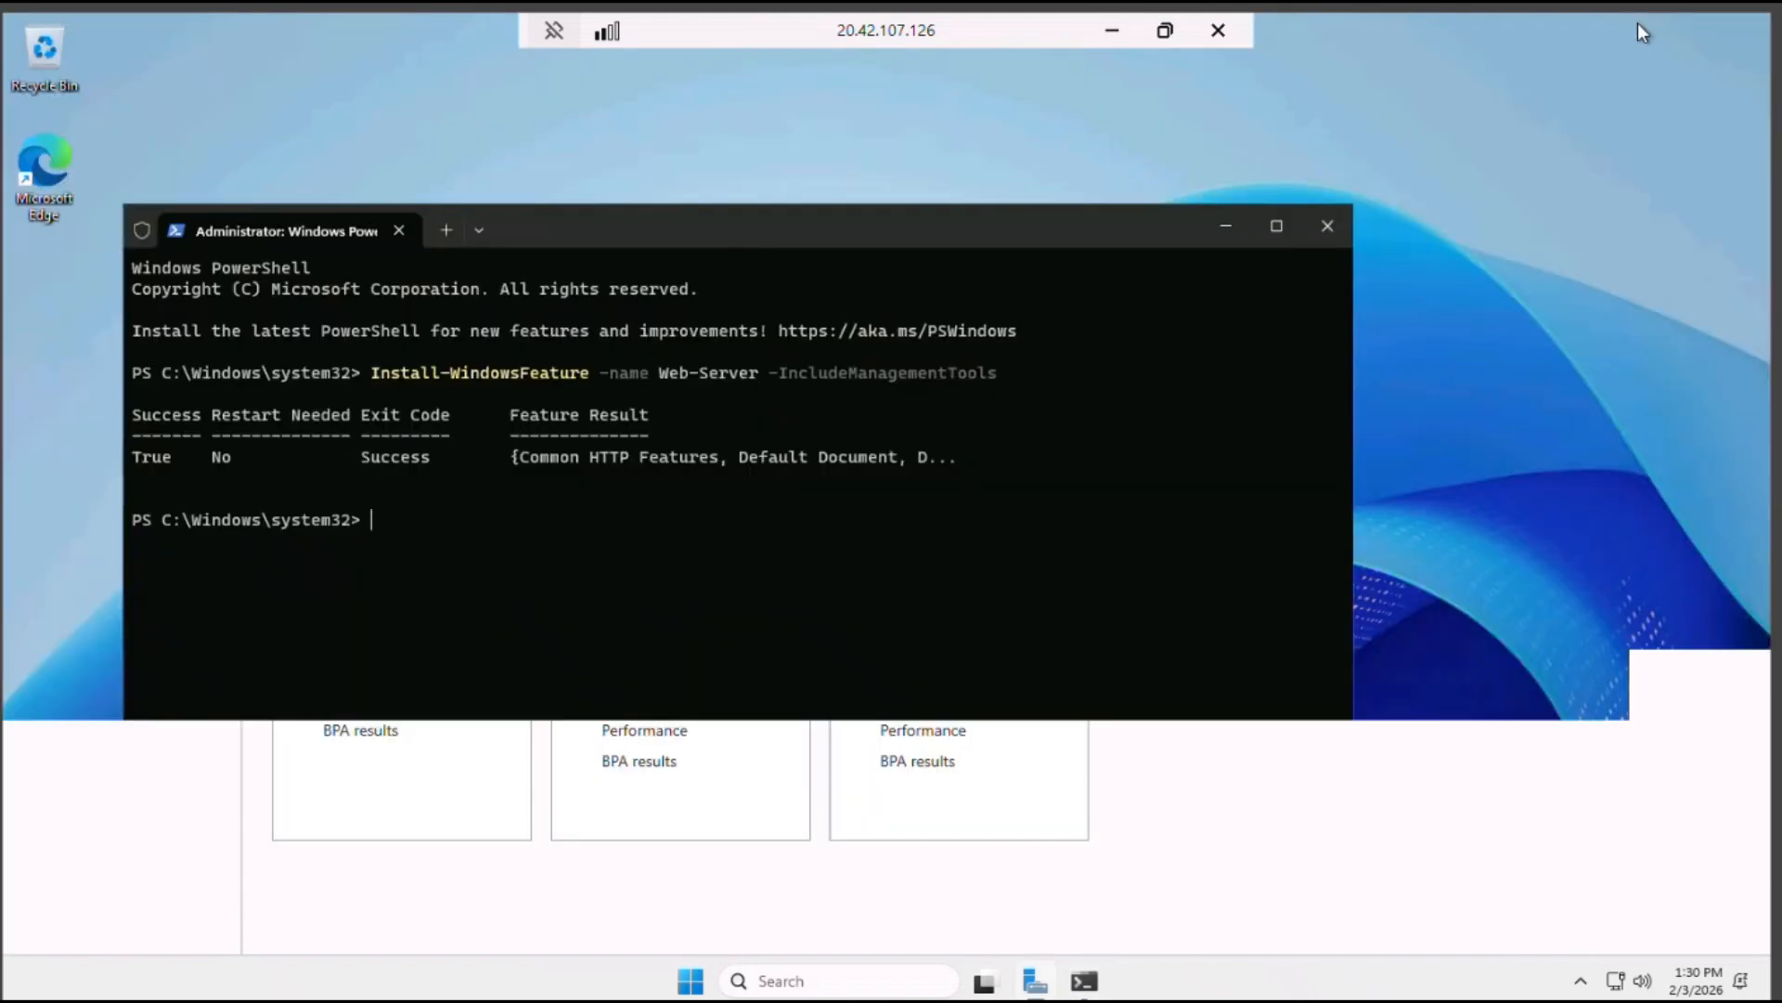
- Minimize the remote session and copy the virtual machine's public IP address from the Azure portal
{"action": "left_click", "coordinate": [1113, 39]}
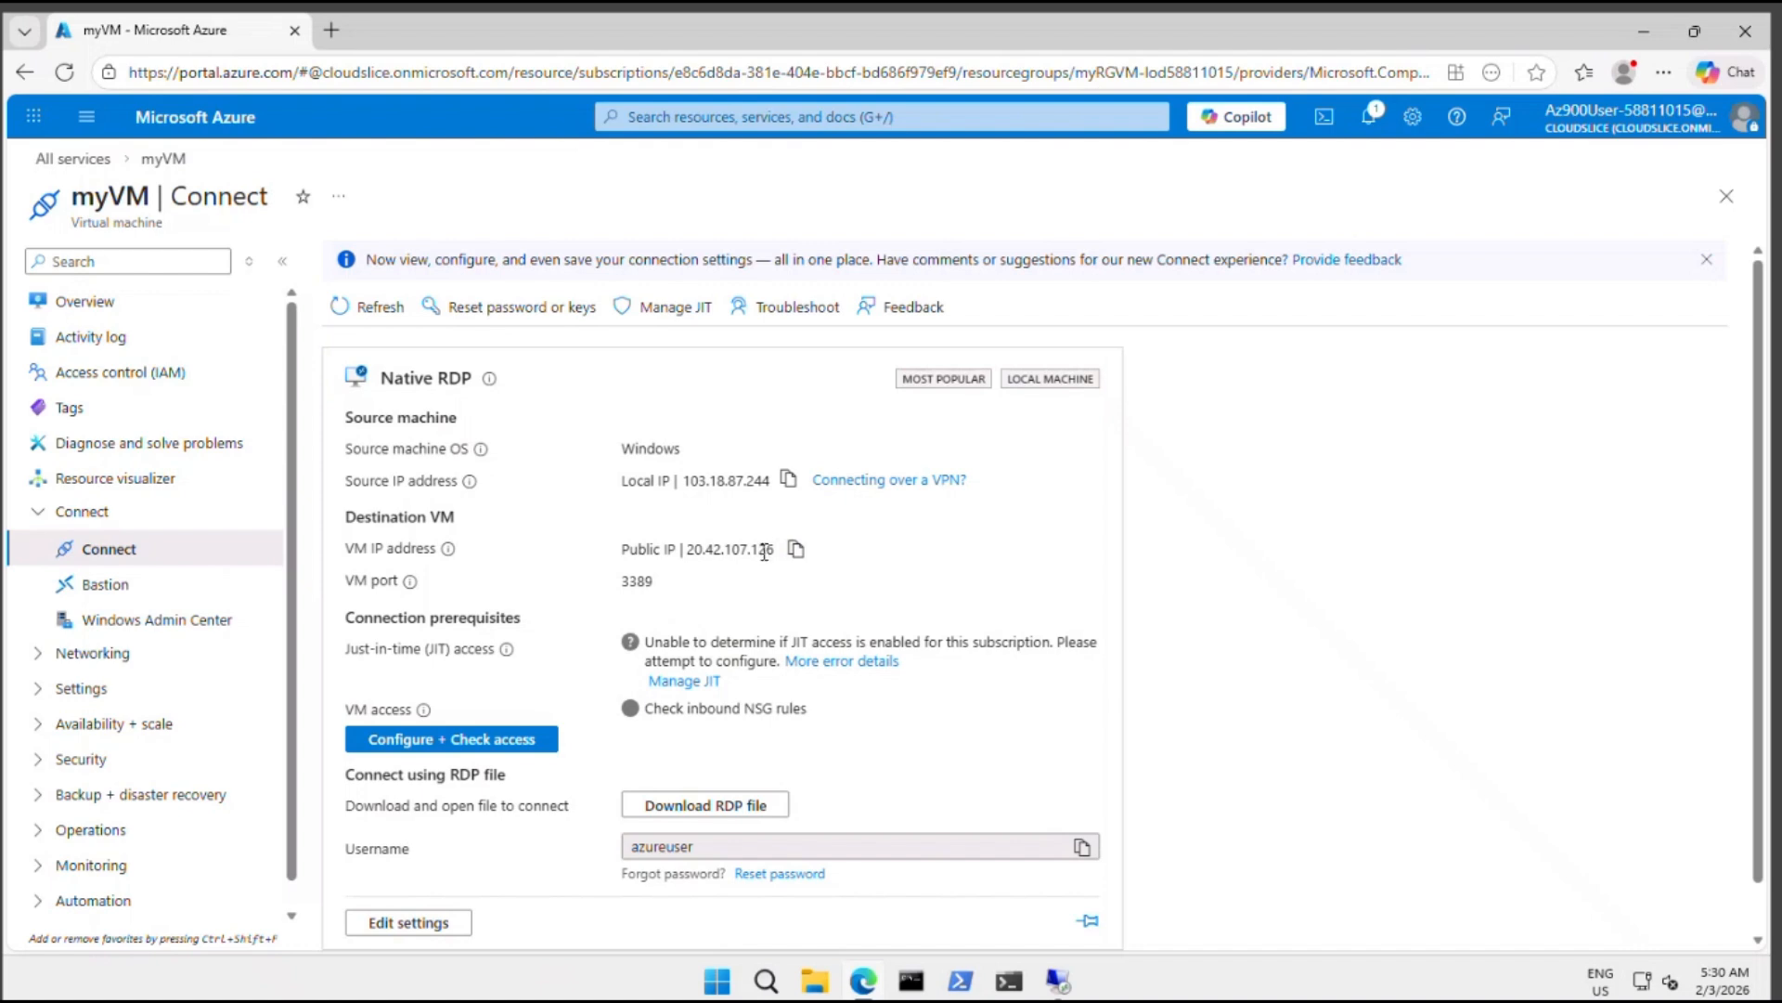
{"action": "left_click_drag", "start_coordinate": [775, 549], "coordinate": [685, 548]}
{"action": "key", "text": "ctrl+c"}
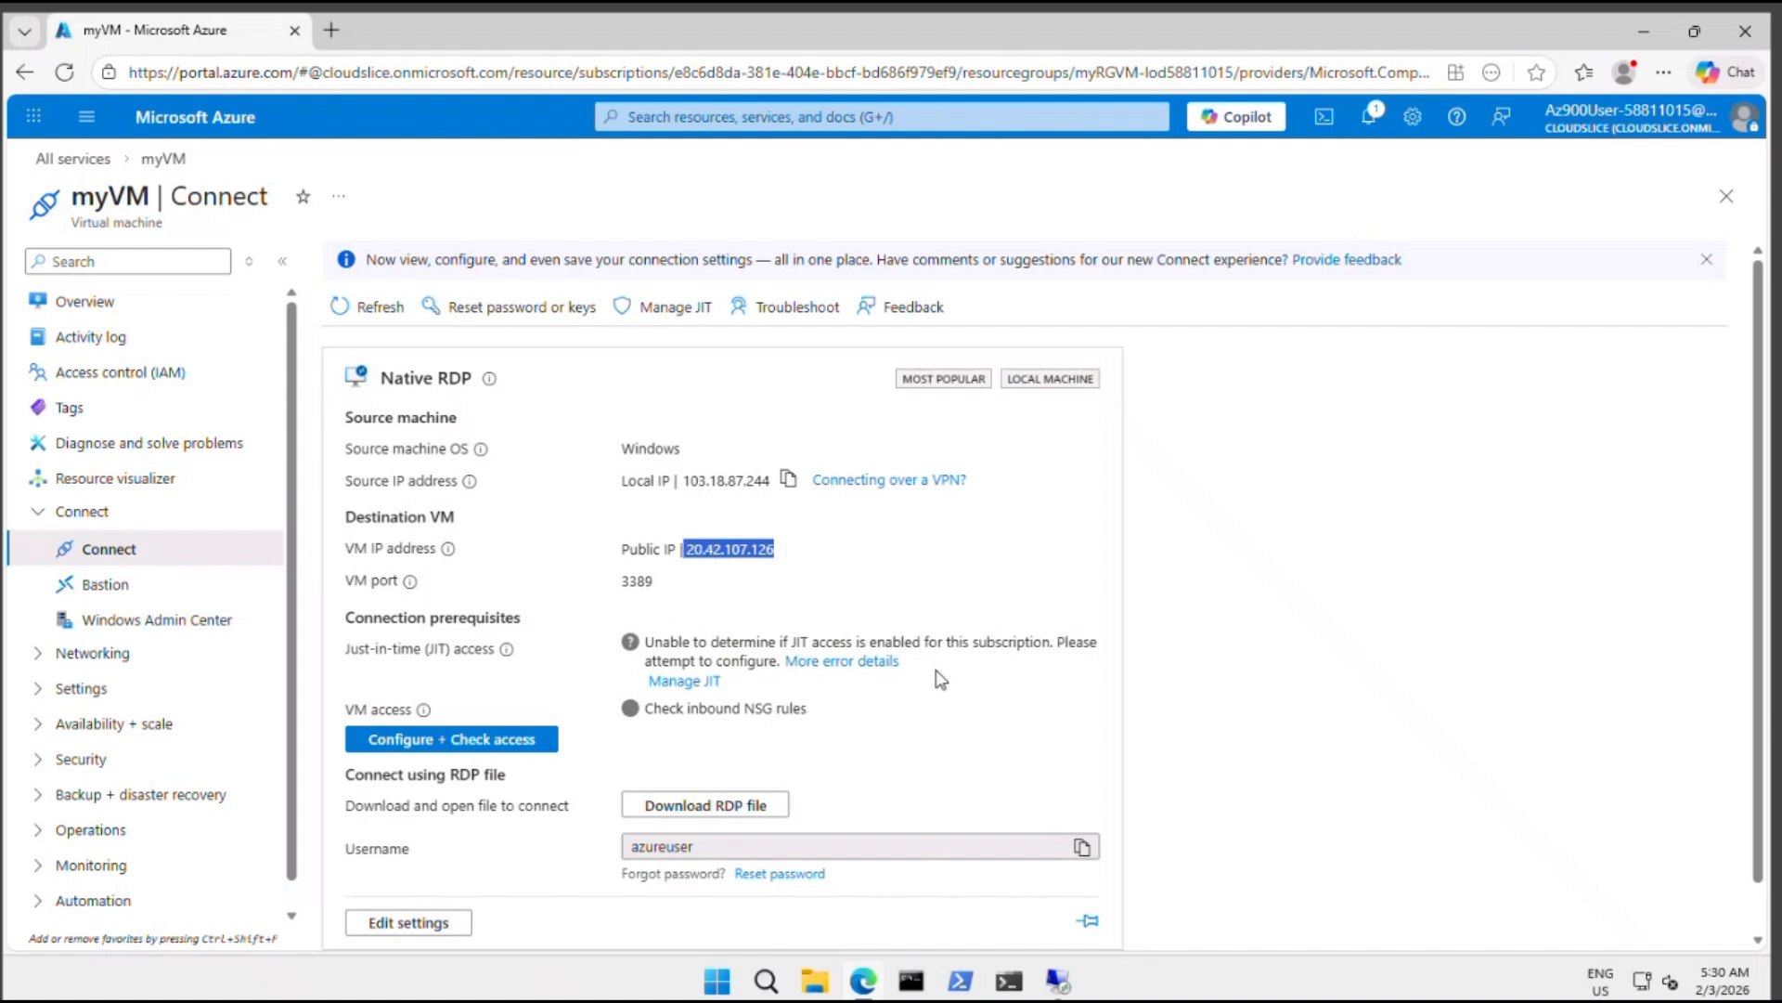
- Open the web server's page at 20.42.107.126 in a new browser tab and dismiss the Edge mobile app offer
{"action": "left_click", "coordinate": [333, 30]}
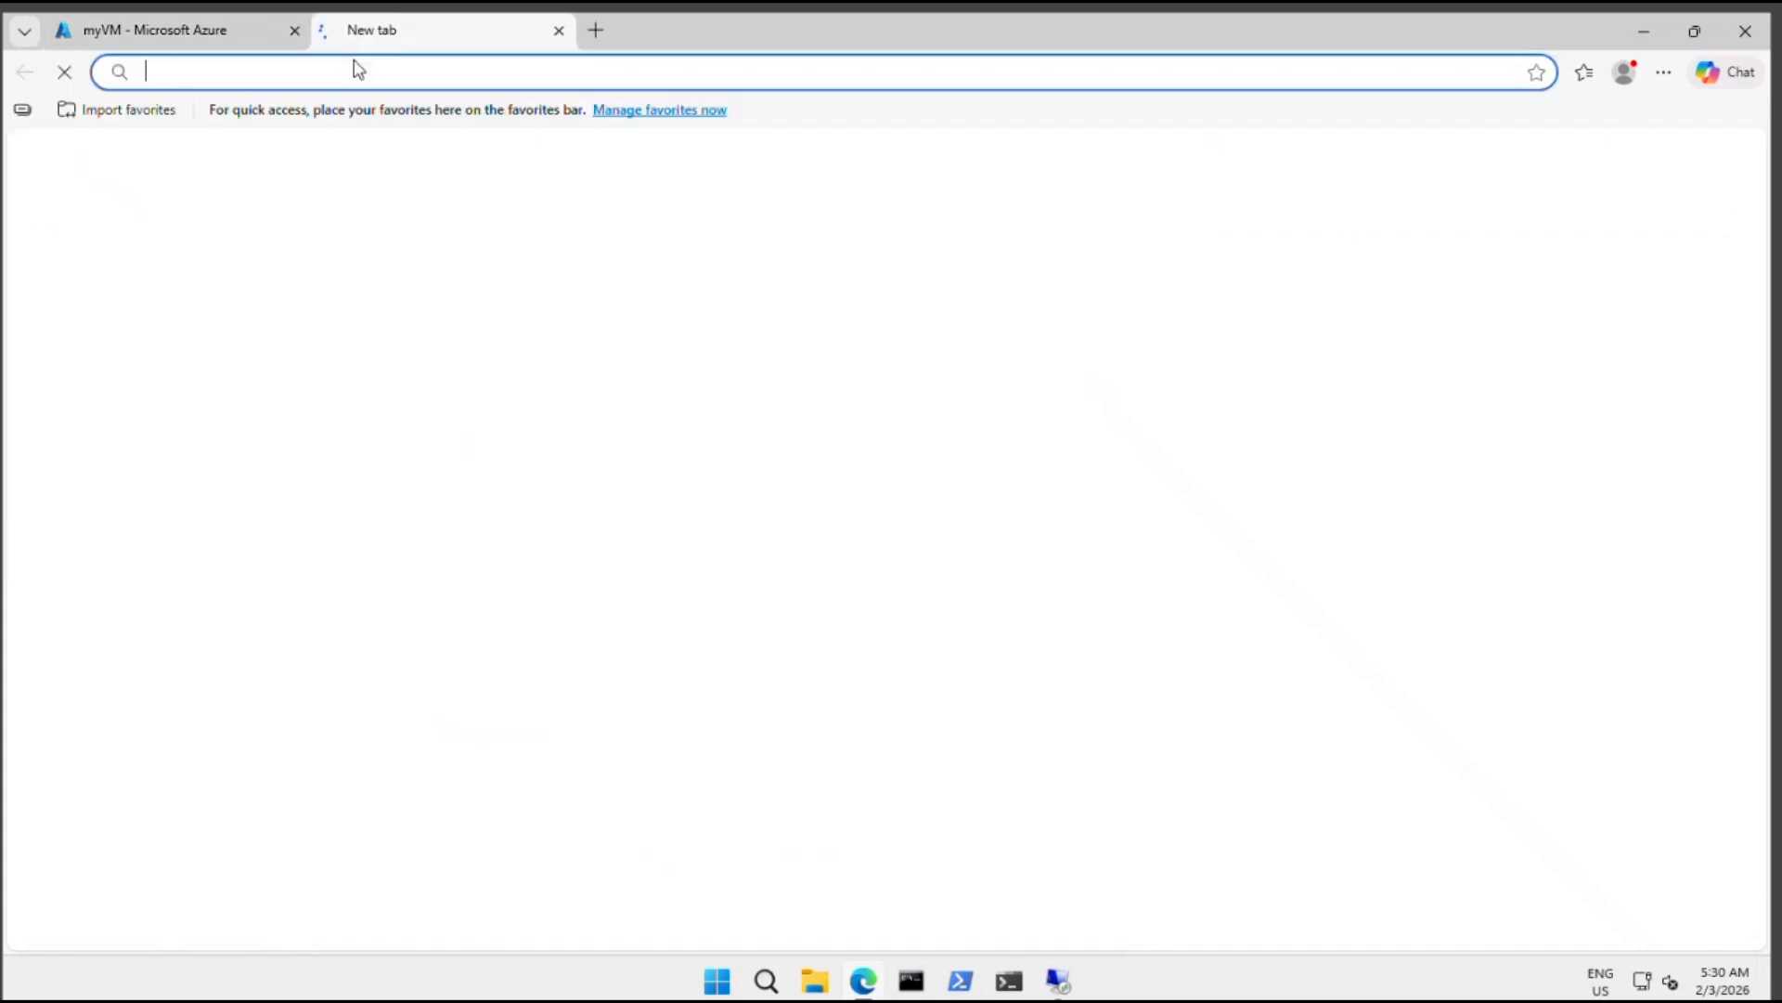
{"action": "left_click", "coordinate": [365, 73]}
{"action": "key", "text": "ctrl+v"}
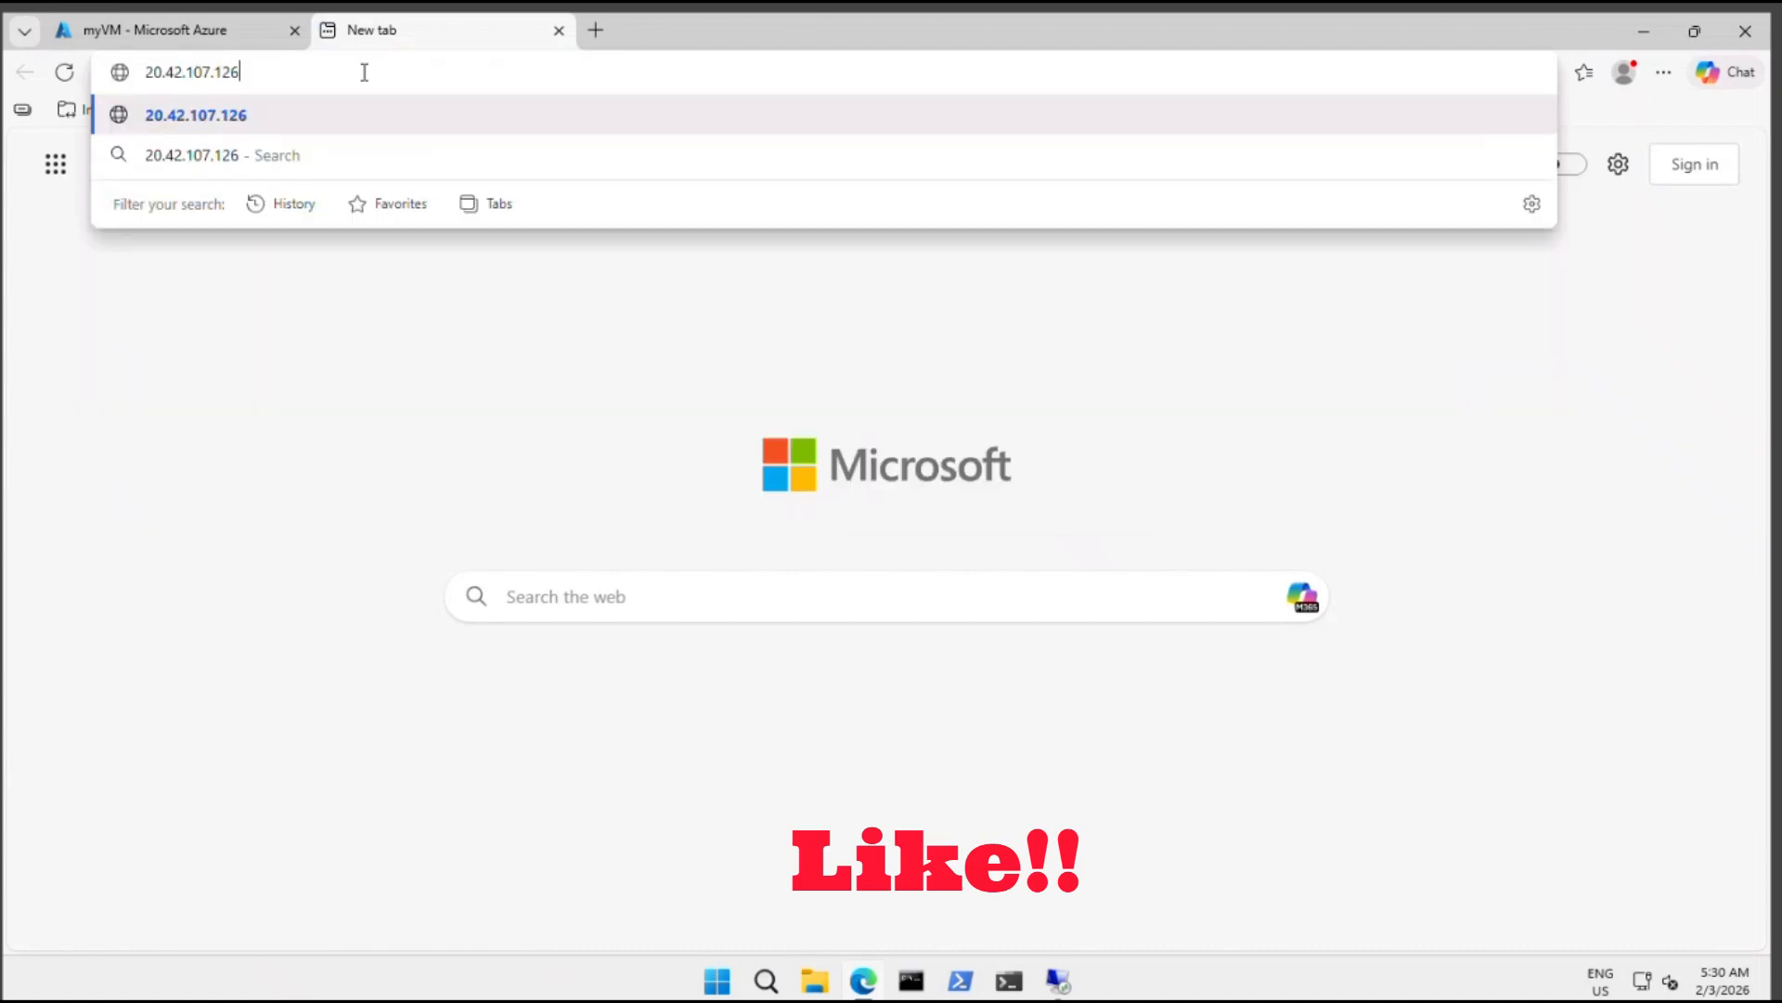
{"action": "key", "text": "Return"}
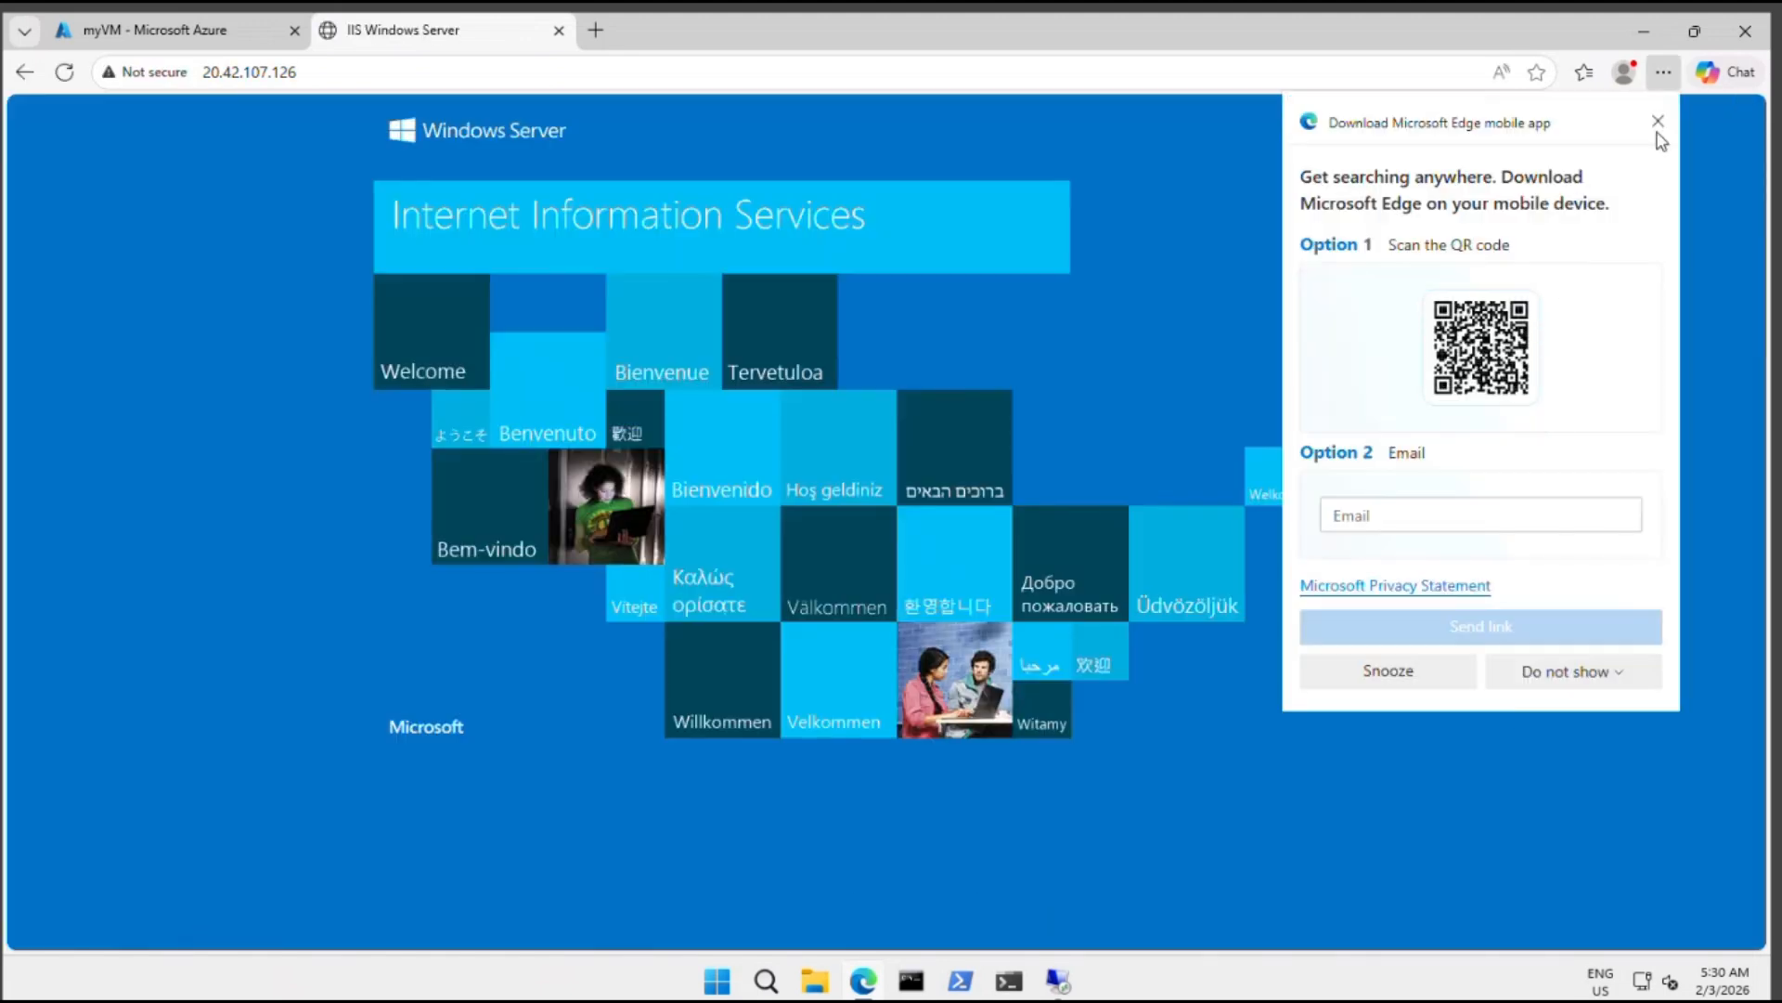
{"action": "left_click", "coordinate": [1659, 123]}
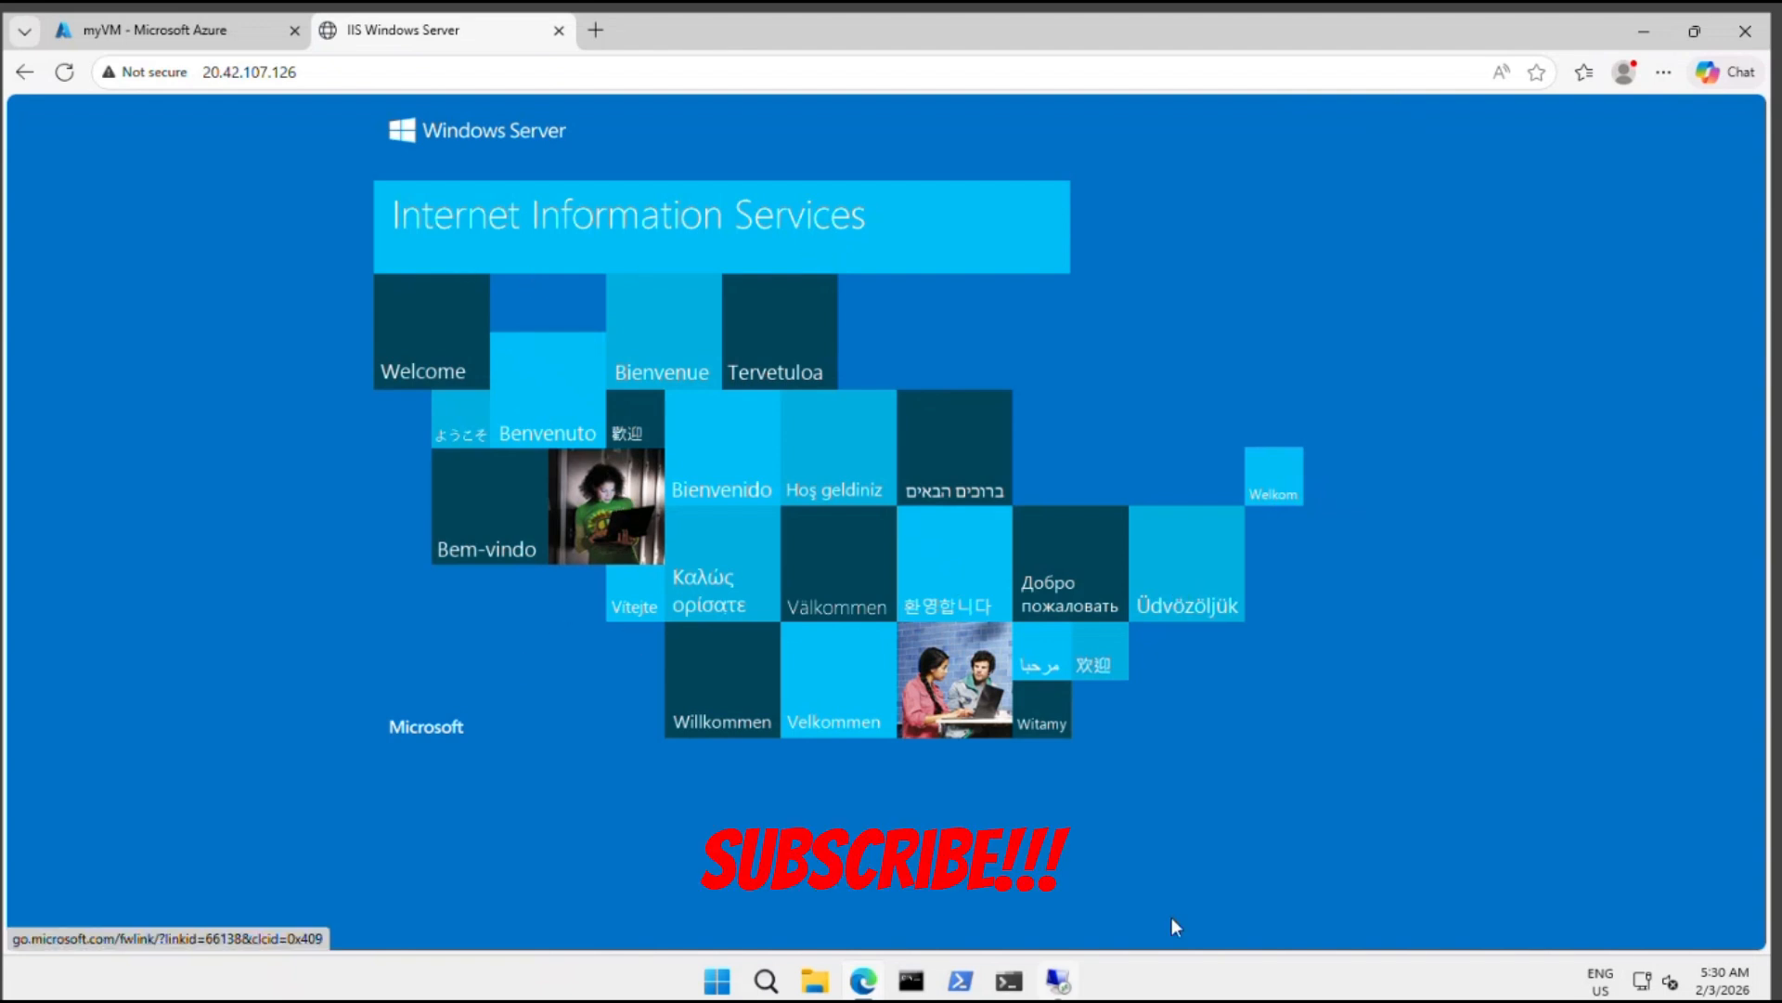
- Switch back to the virtual machine's Remote Desktop session
{"action": "left_click", "coordinate": [1057, 982]}
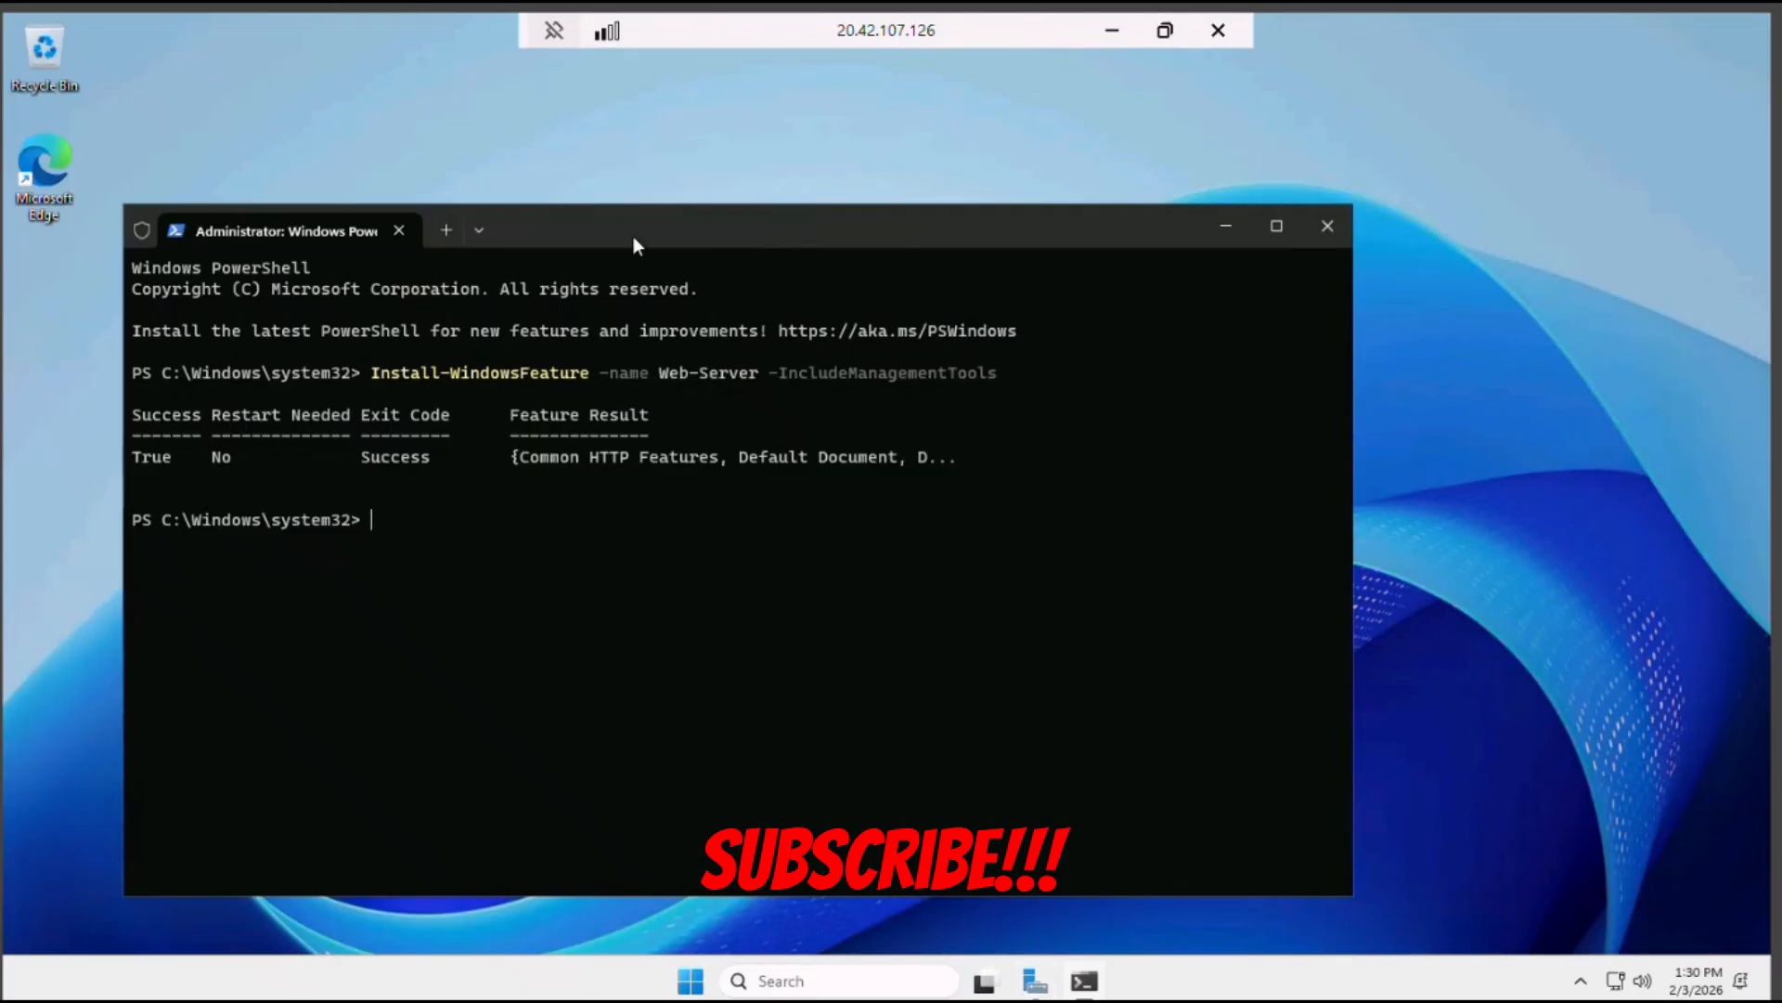